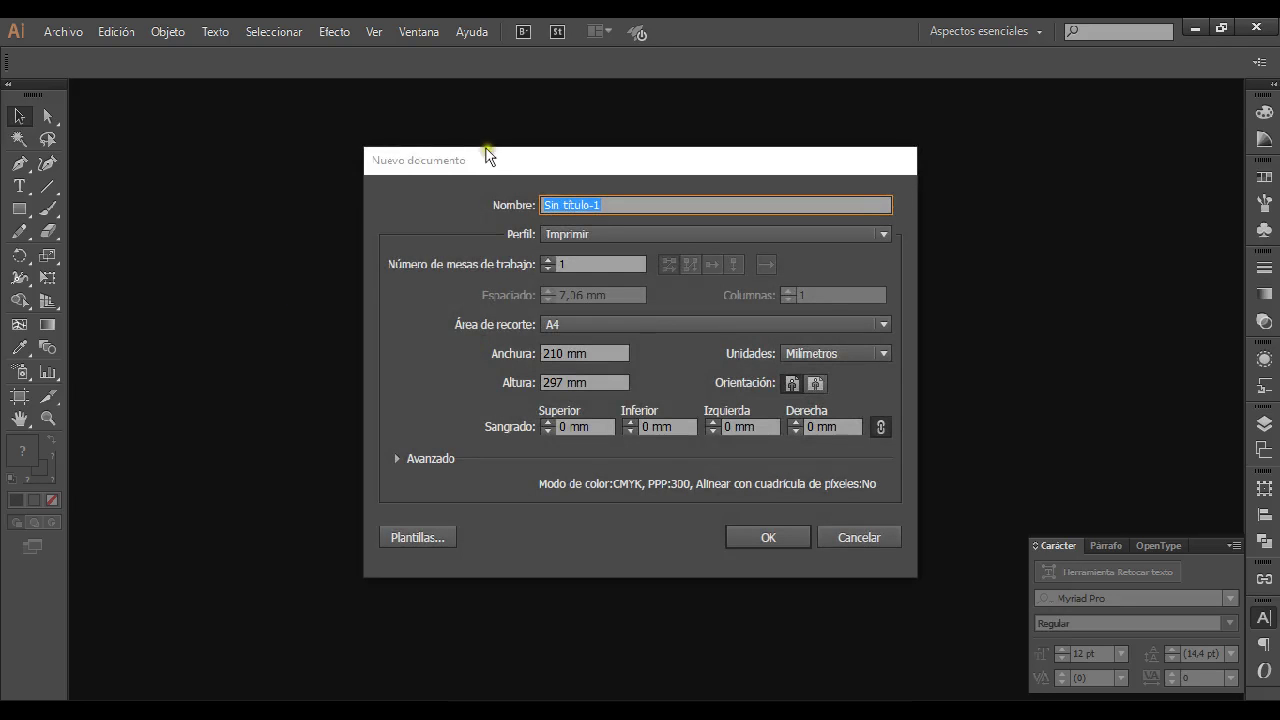
Set the new document's page size to Carta USA with portrait orientation.
left_click(688, 320)
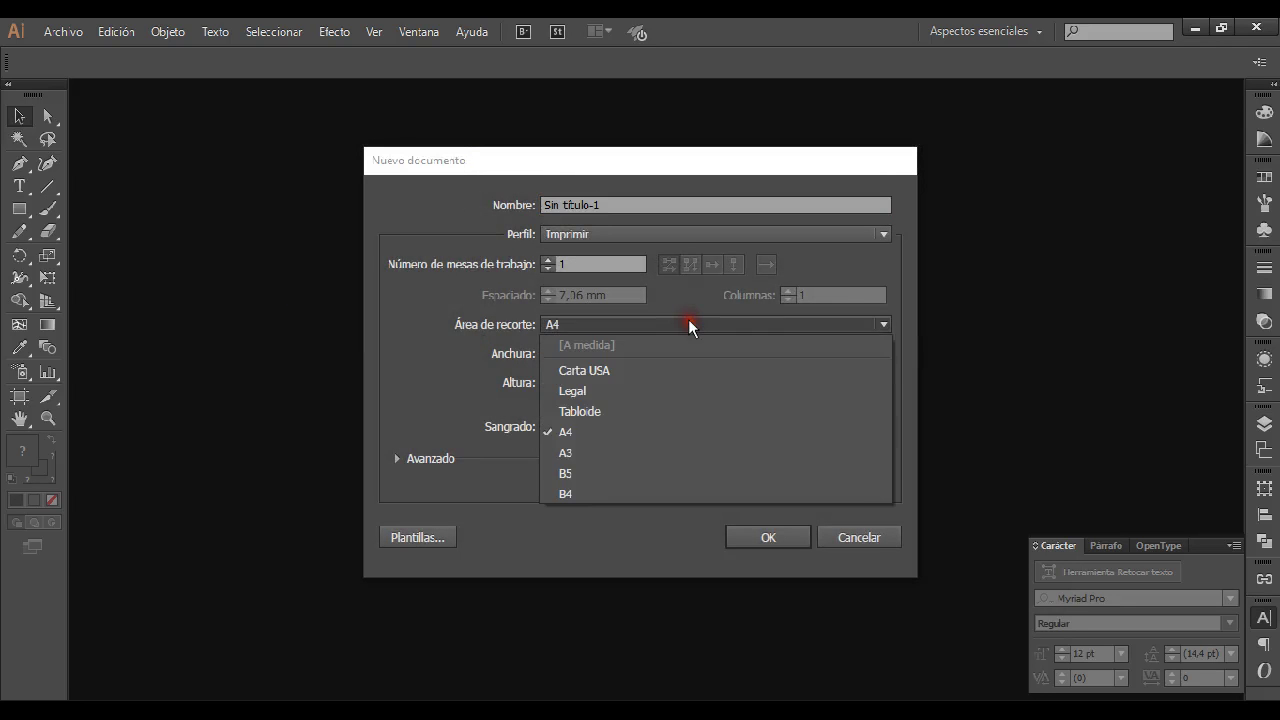
left_click(616, 370)
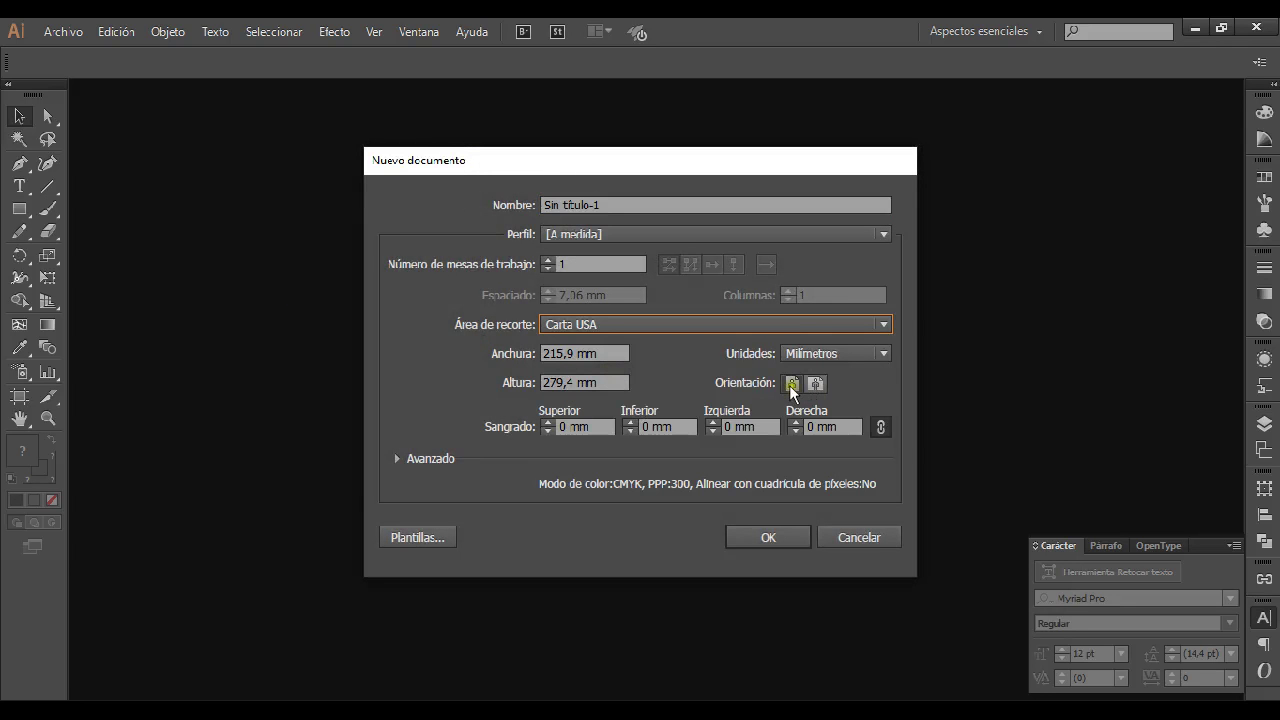
left_click(789, 383)
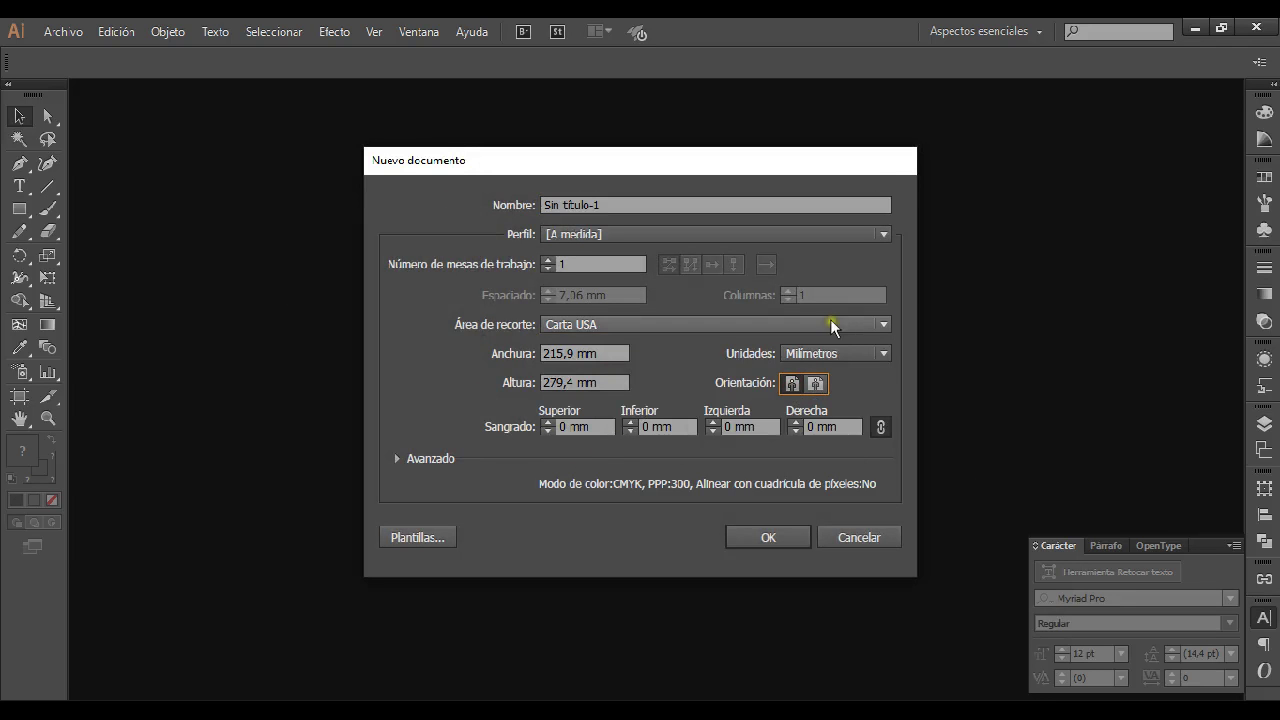
left_click_drag(814, 158, 825, 93)
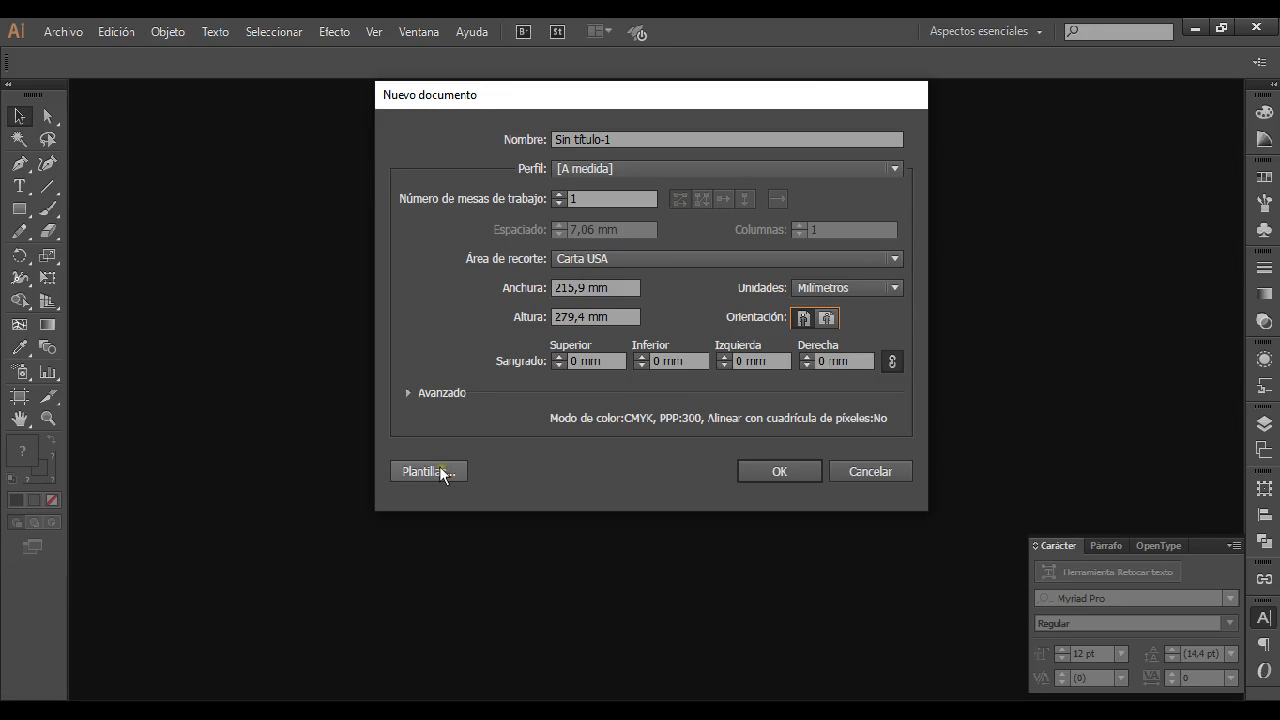
Expand the new document's advanced options and choose Alta (300 ppp) for the raster effects.
left_click(409, 393)
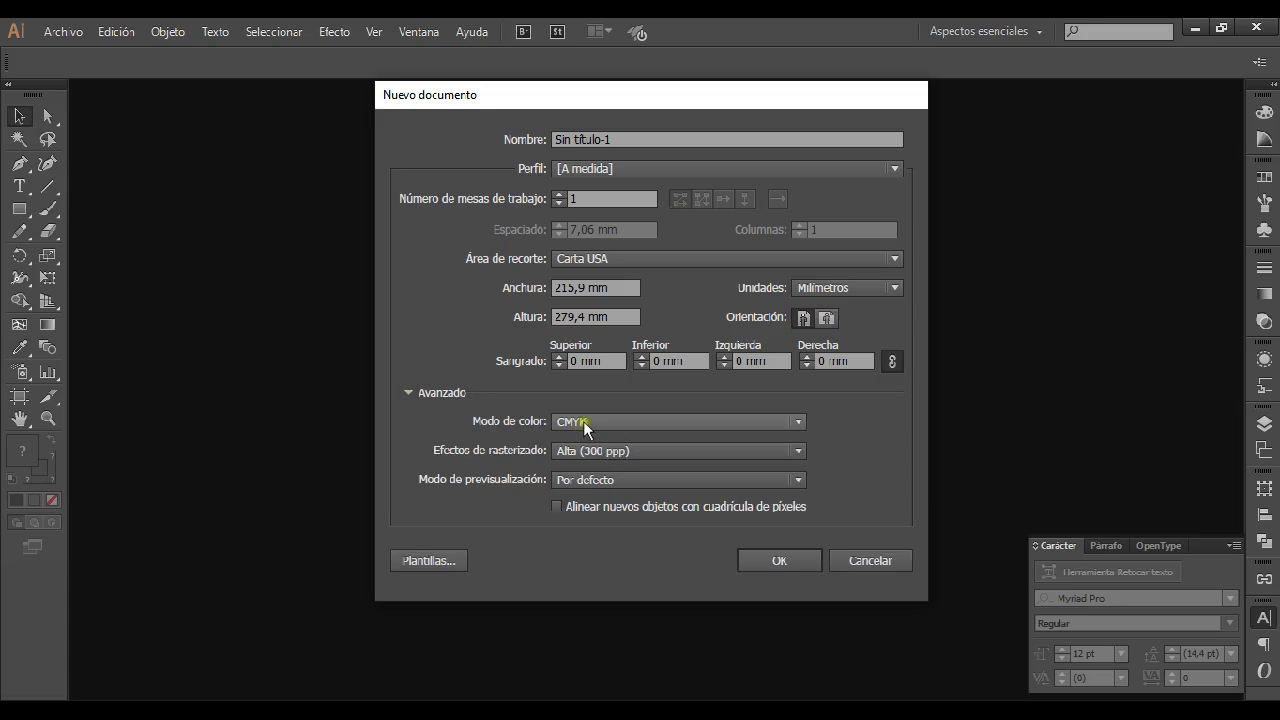
left_click(647, 449)
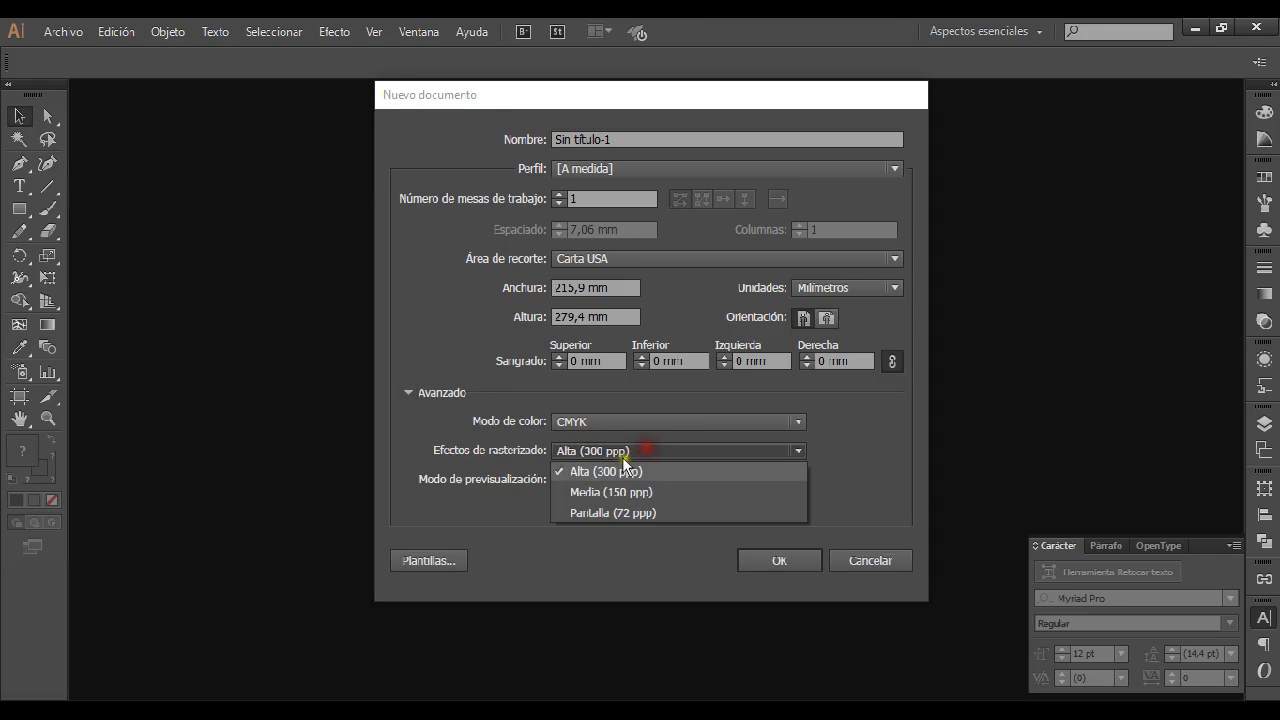
left_click(618, 512)
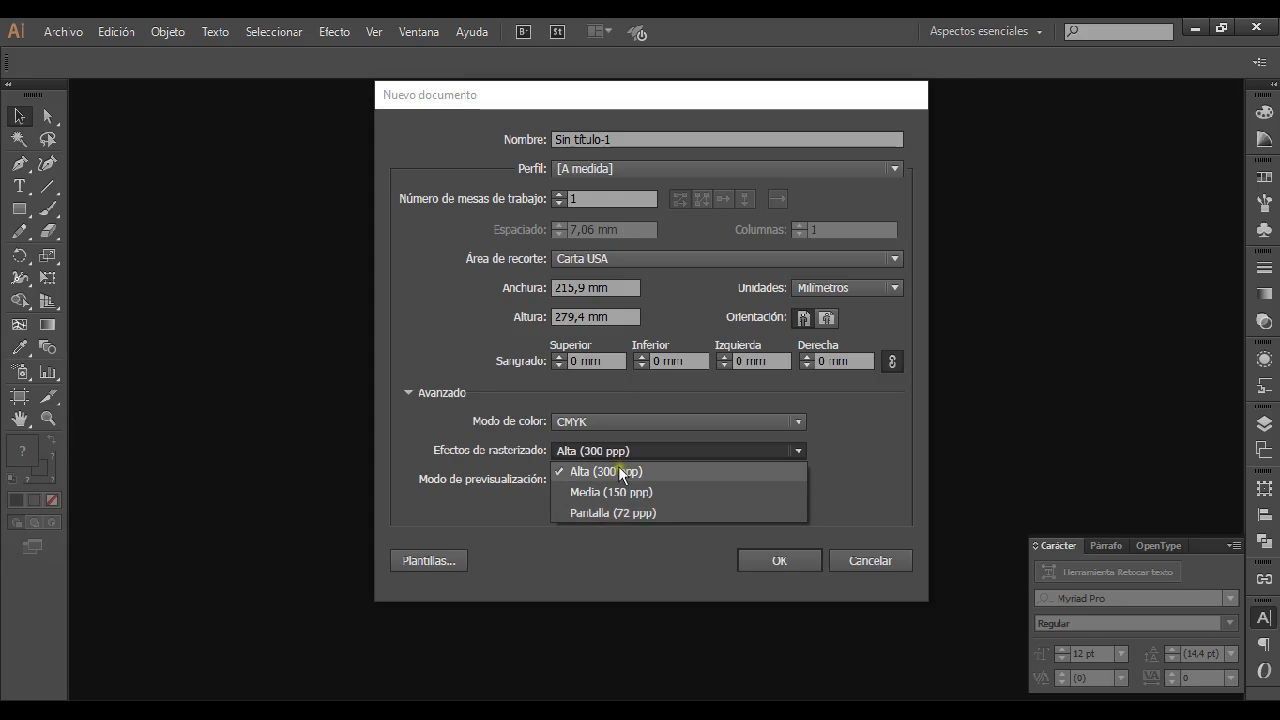
left_click(617, 470)
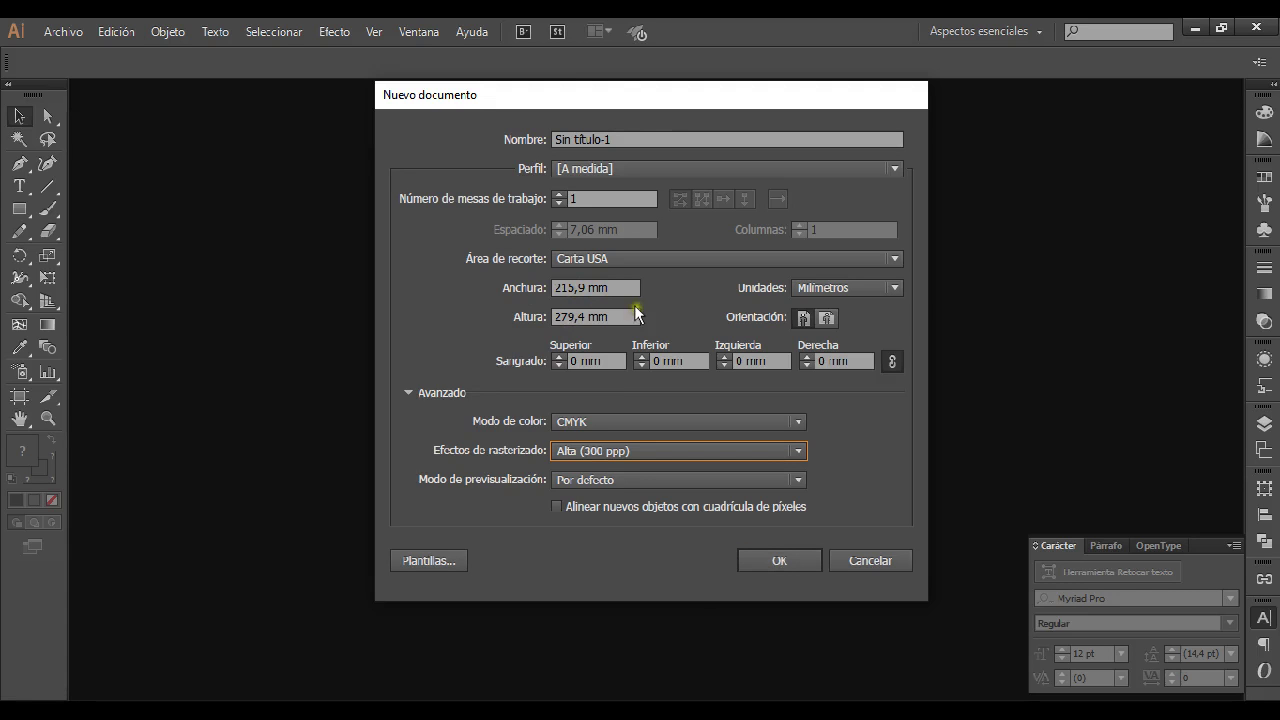
Keep the Carta USA size, set the units to Centímetros and create the document.
left_click(594, 262)
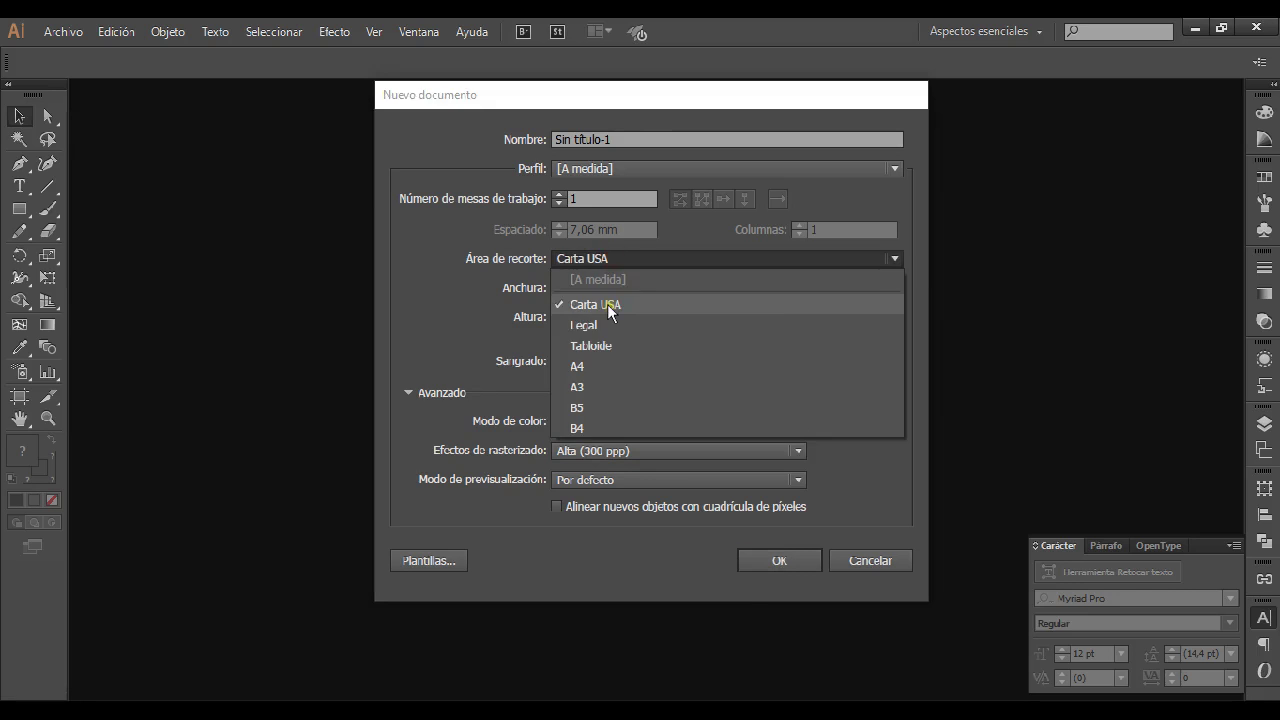
left_click(608, 305)
left_click(876, 287)
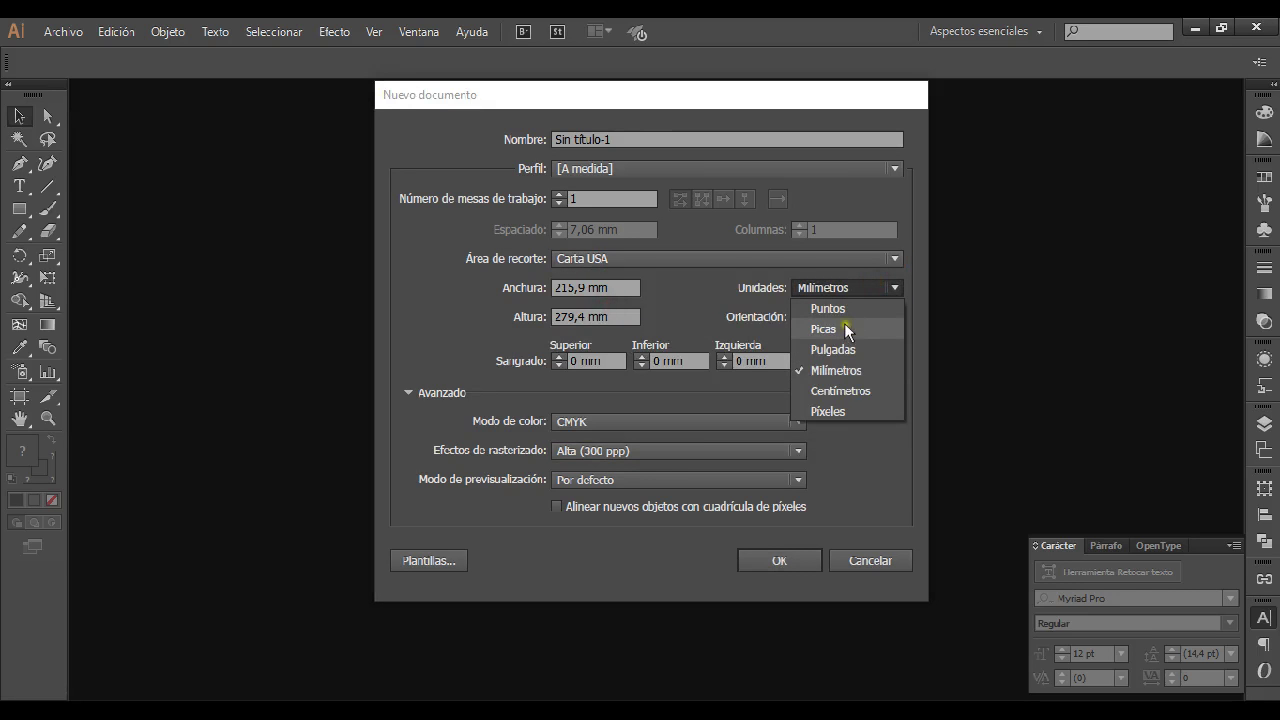
left_click(842, 391)
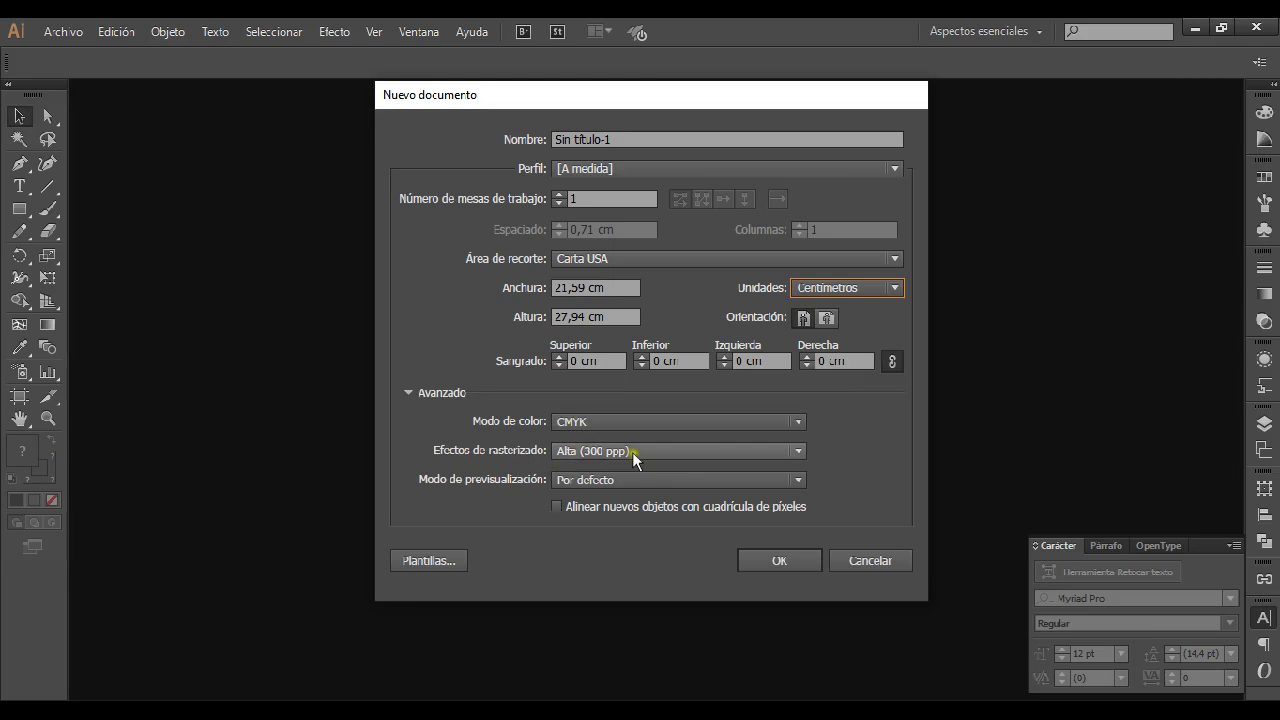
left_click(786, 561)
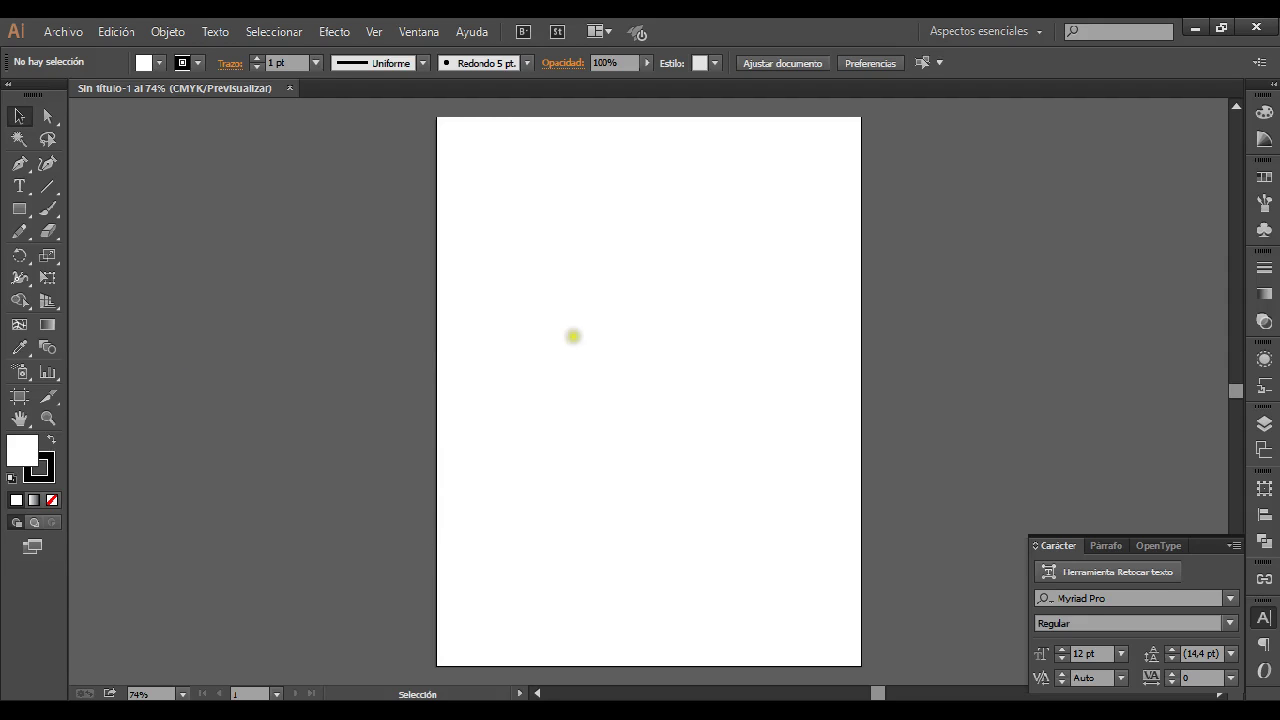
Draw a roughly square text area with the Texto tool across most of the page width, covering the upper two thirds.
left_click(22, 187)
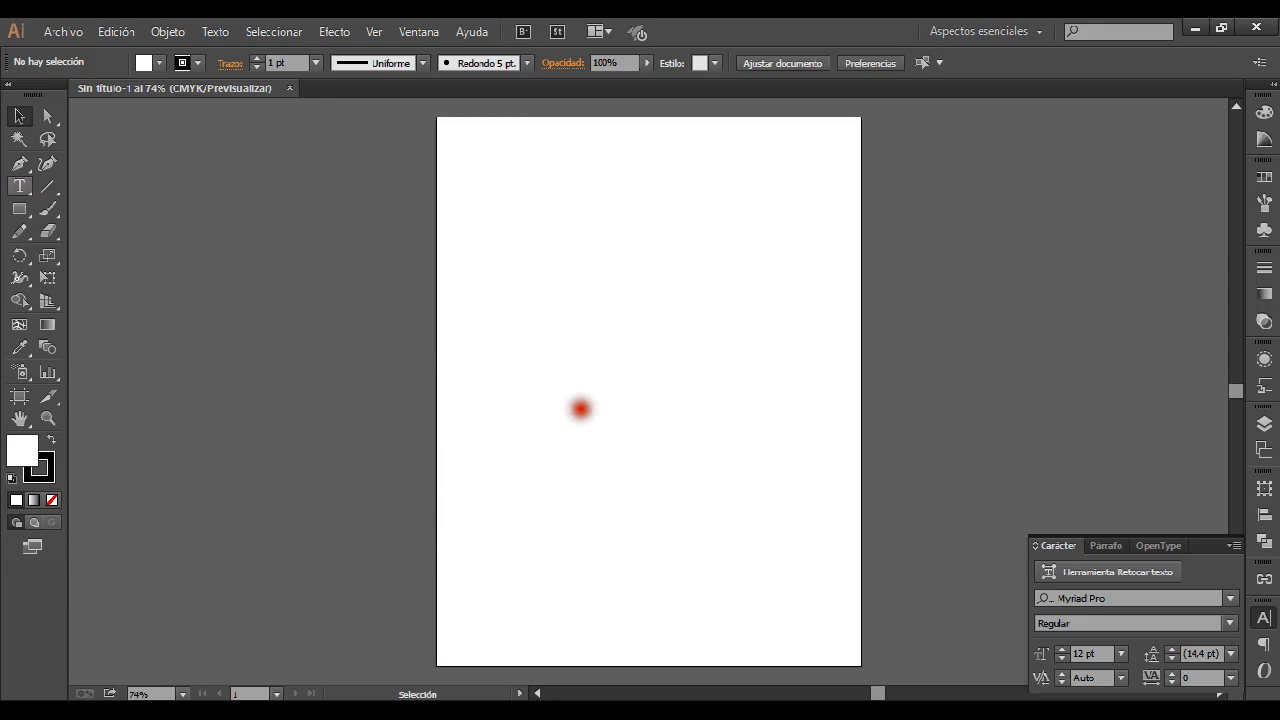
left_click(21, 187)
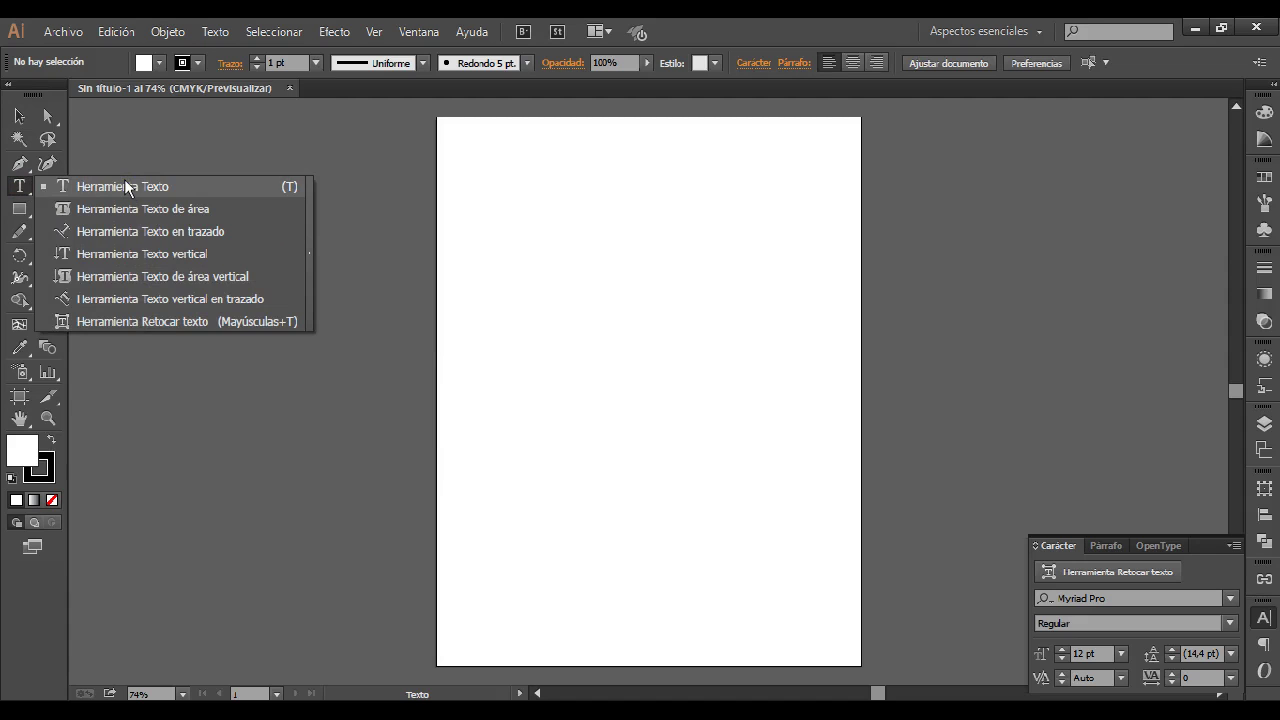
left_click(124, 181)
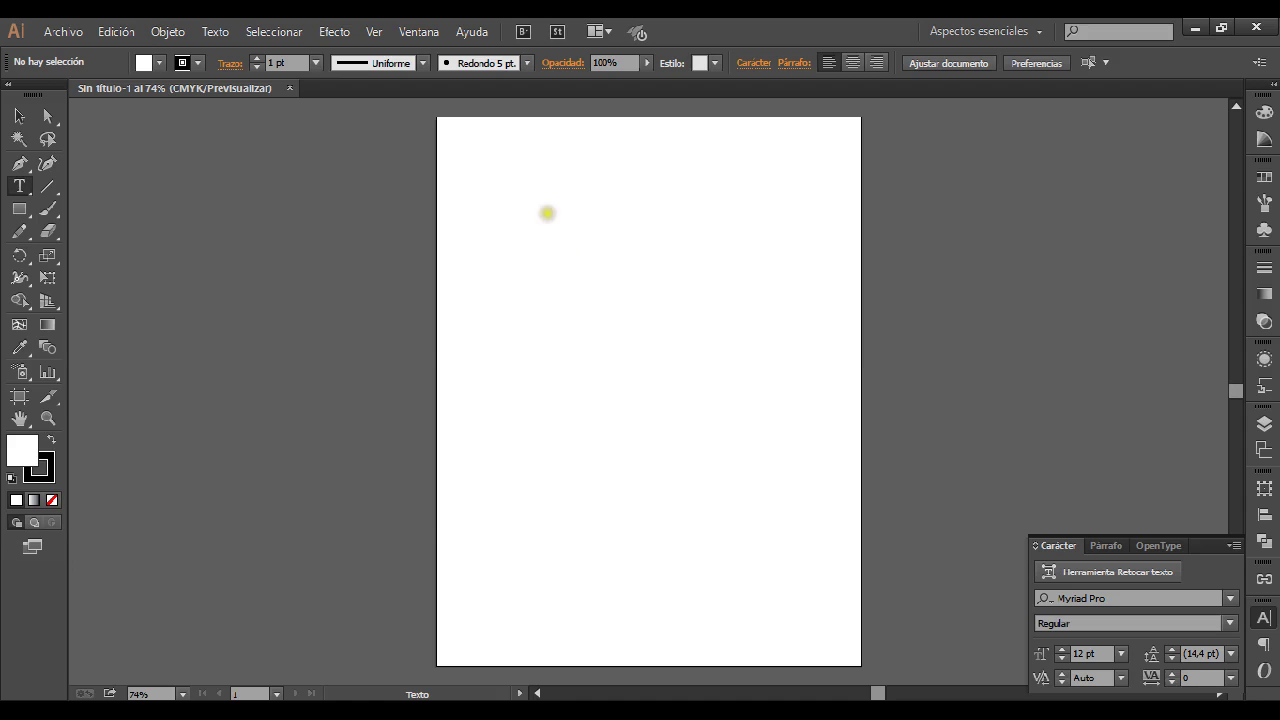
left_click_drag(468, 170, 826, 527)
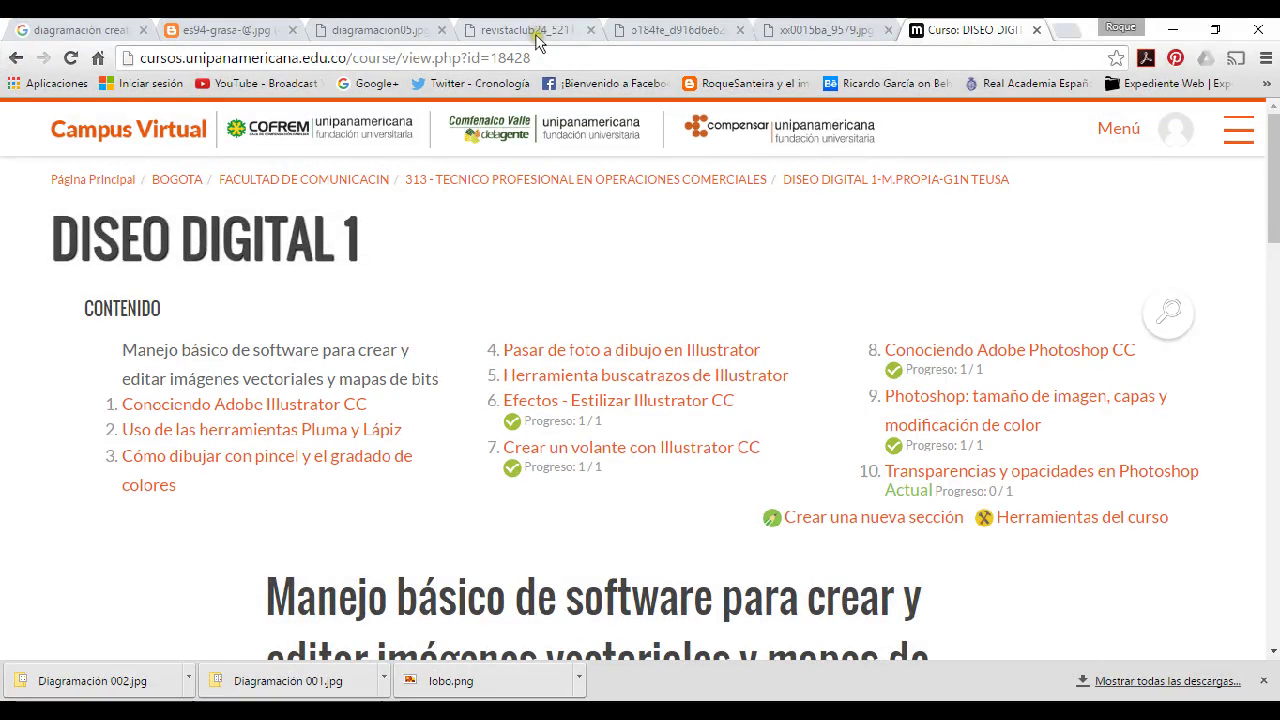
Switch to Chrome, search for "lorem ipsum" in a new tab and open the Lipsum generator site.
left_click(1070, 30)
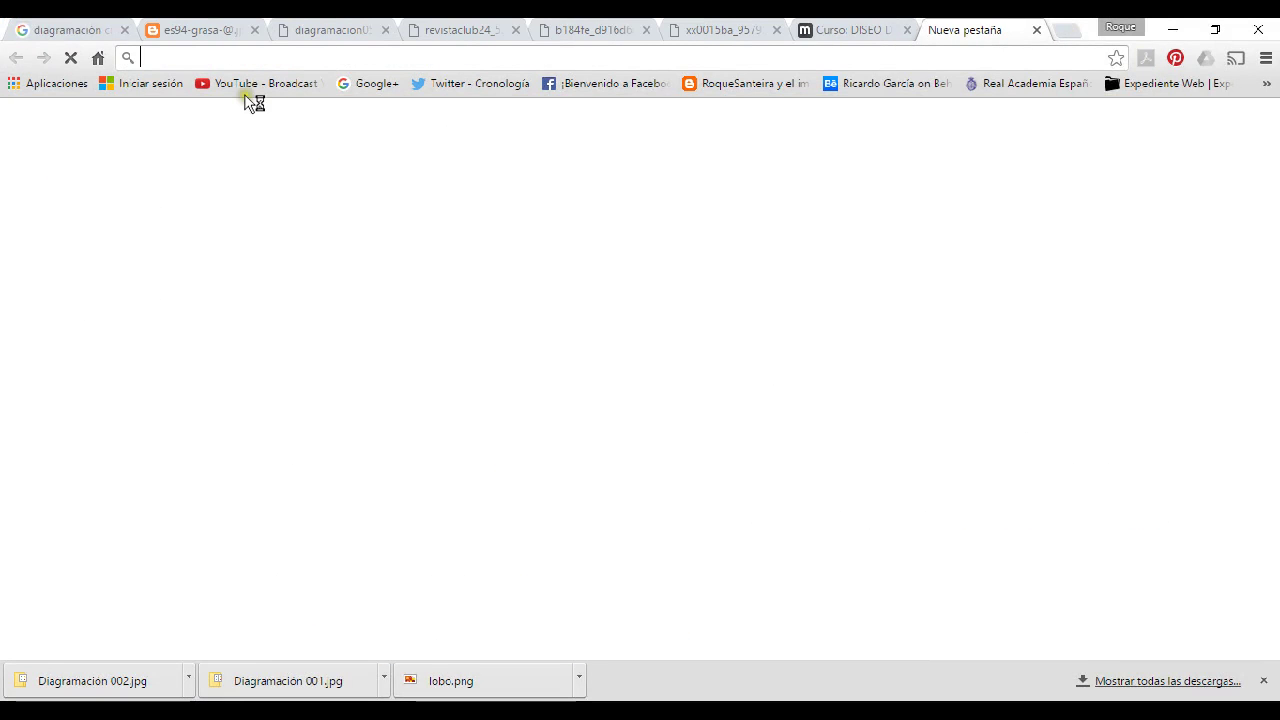
type("lorem ")
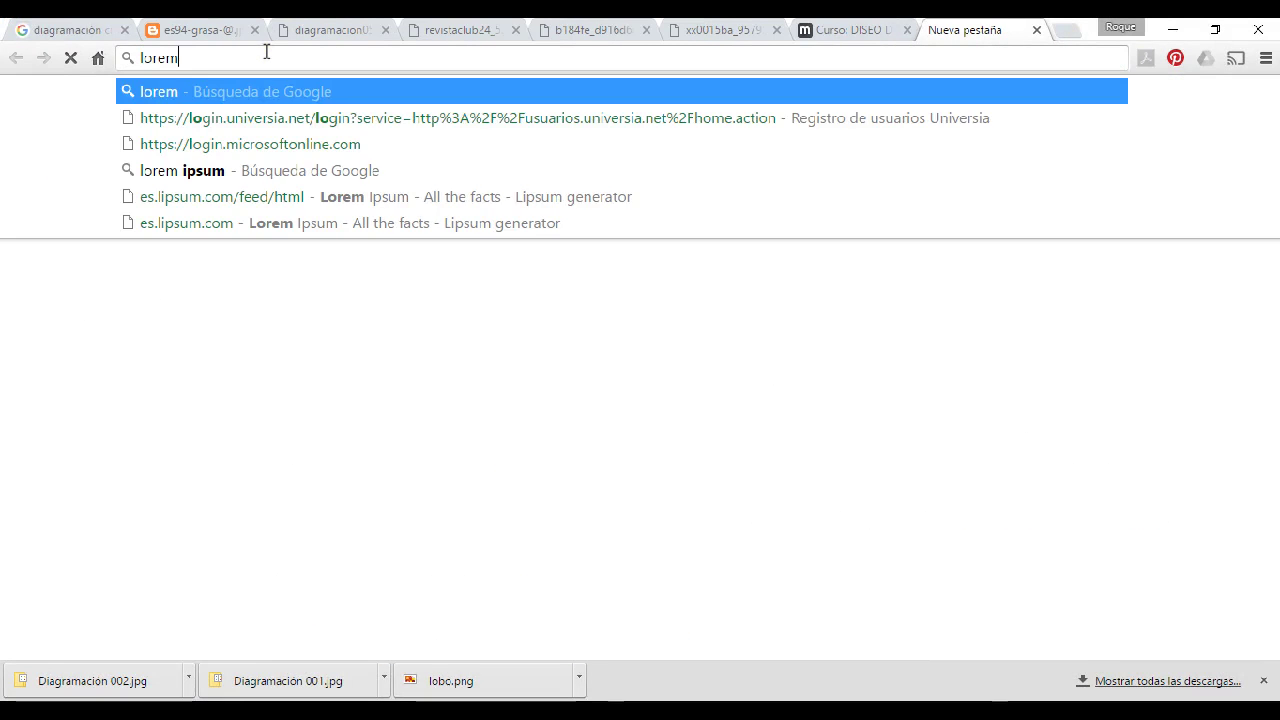
type("ipsum")
key("Return")
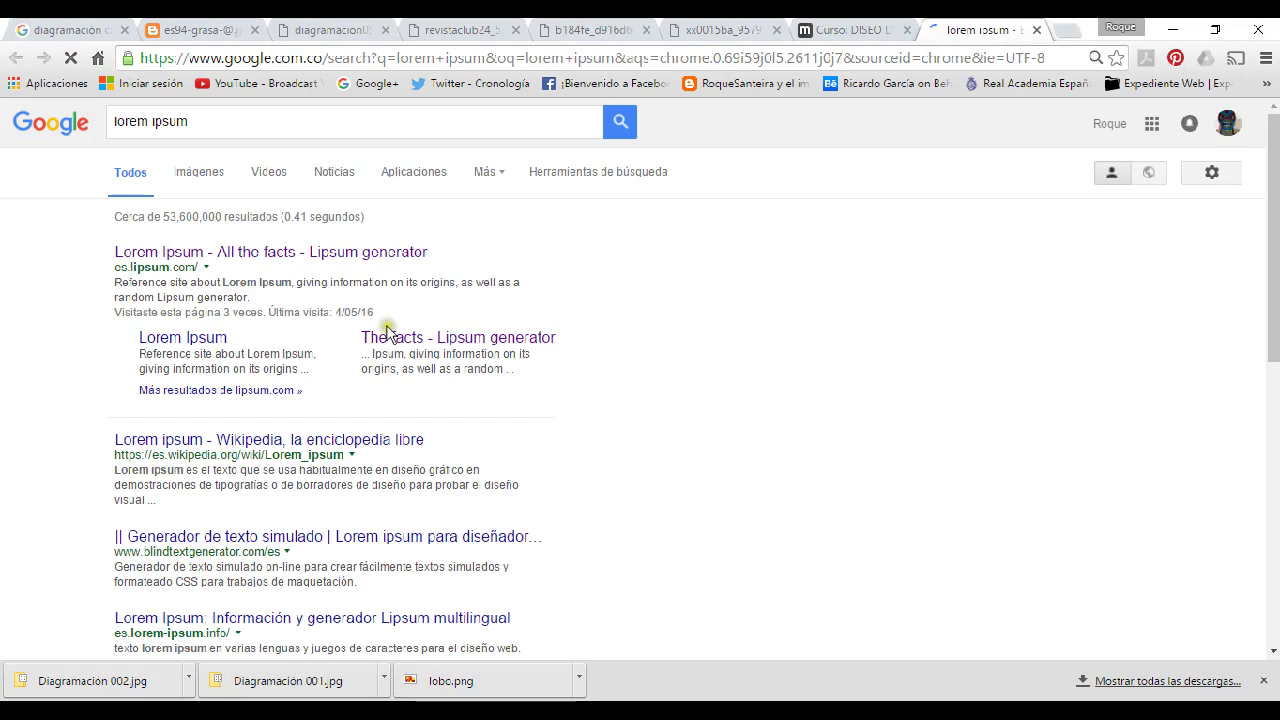
left_click(201, 252)
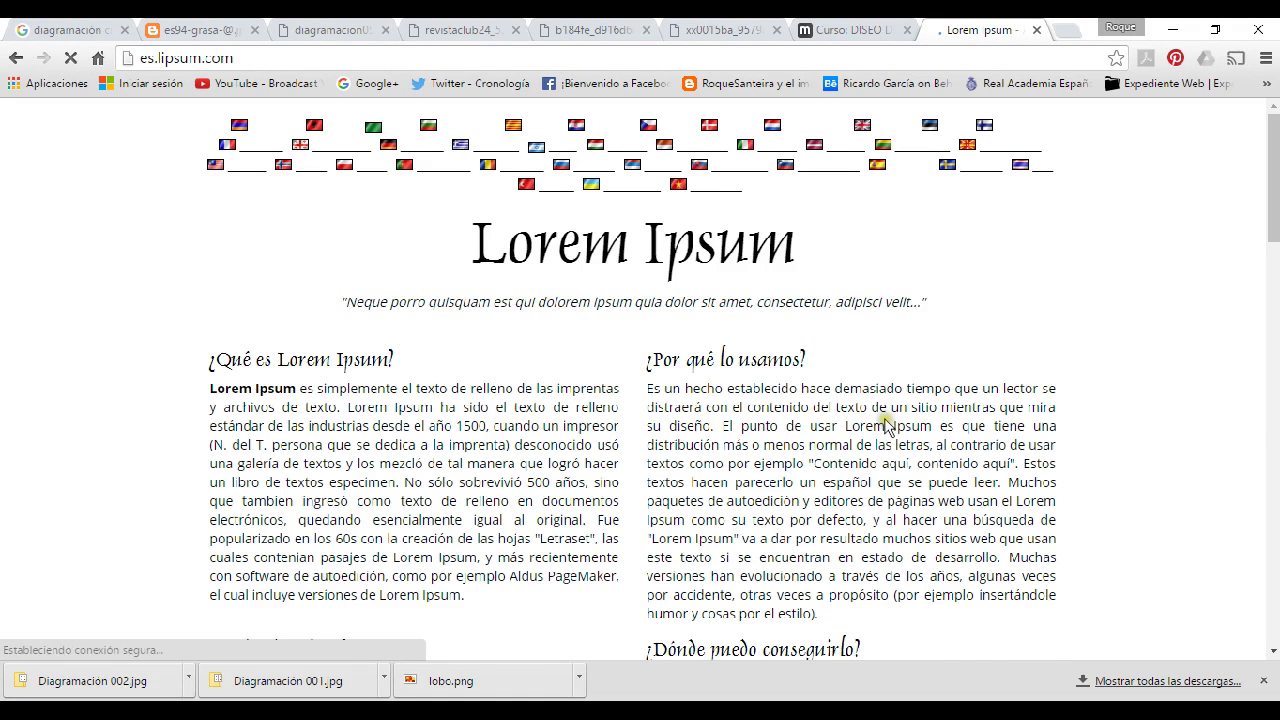
Generate five paragraphs of Lorem Ipsum, copy all of them and return to Illustrator.
scroll(886, 426, "down", 9)
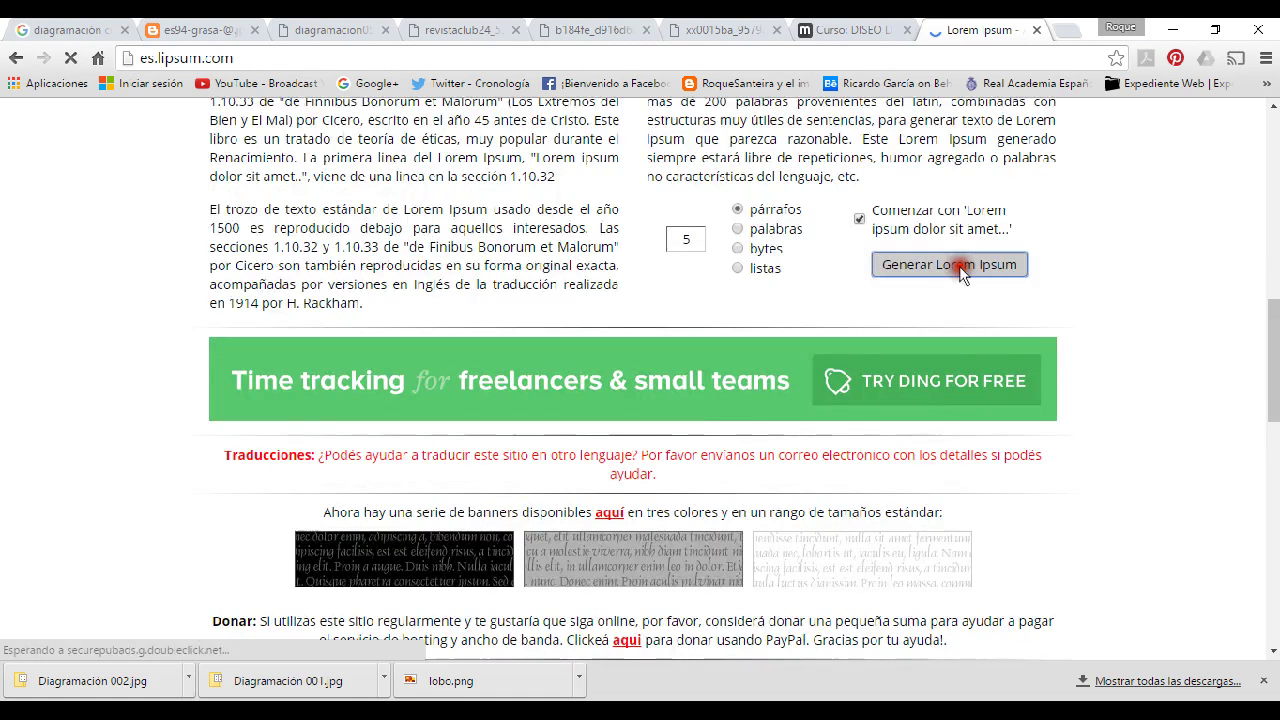
left_click(986, 266)
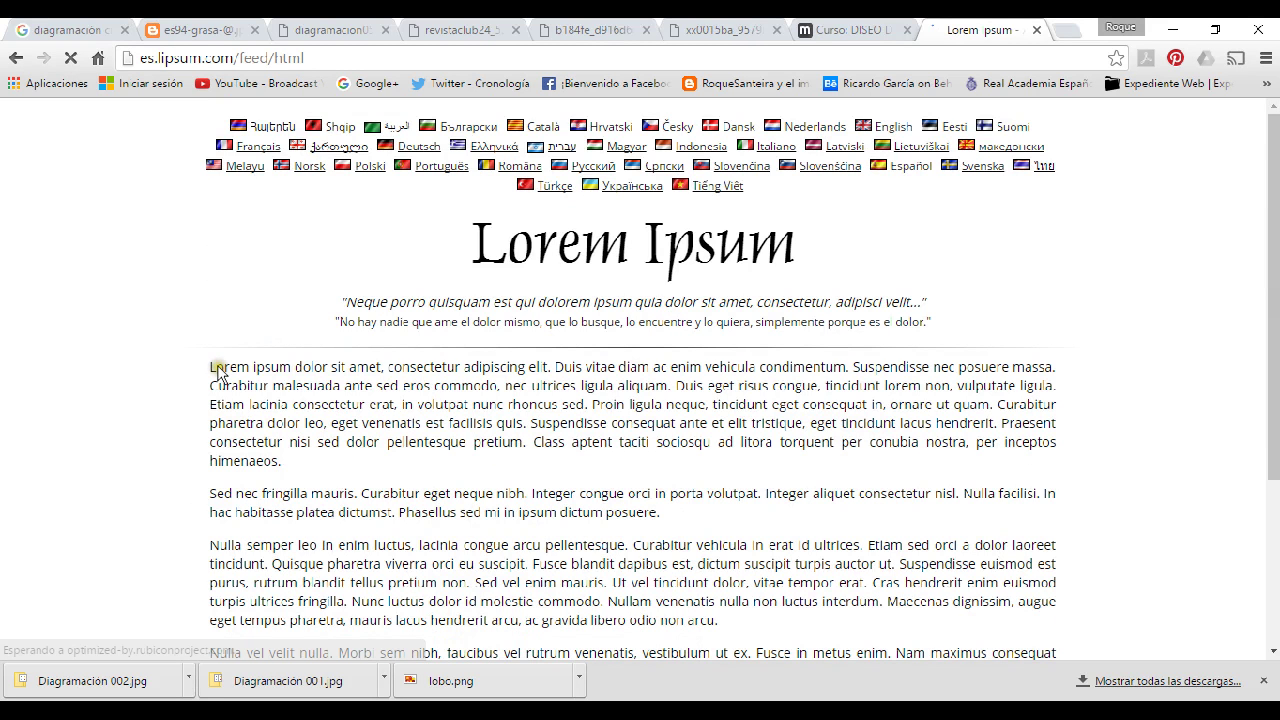
scroll(340, 430, "down", 2)
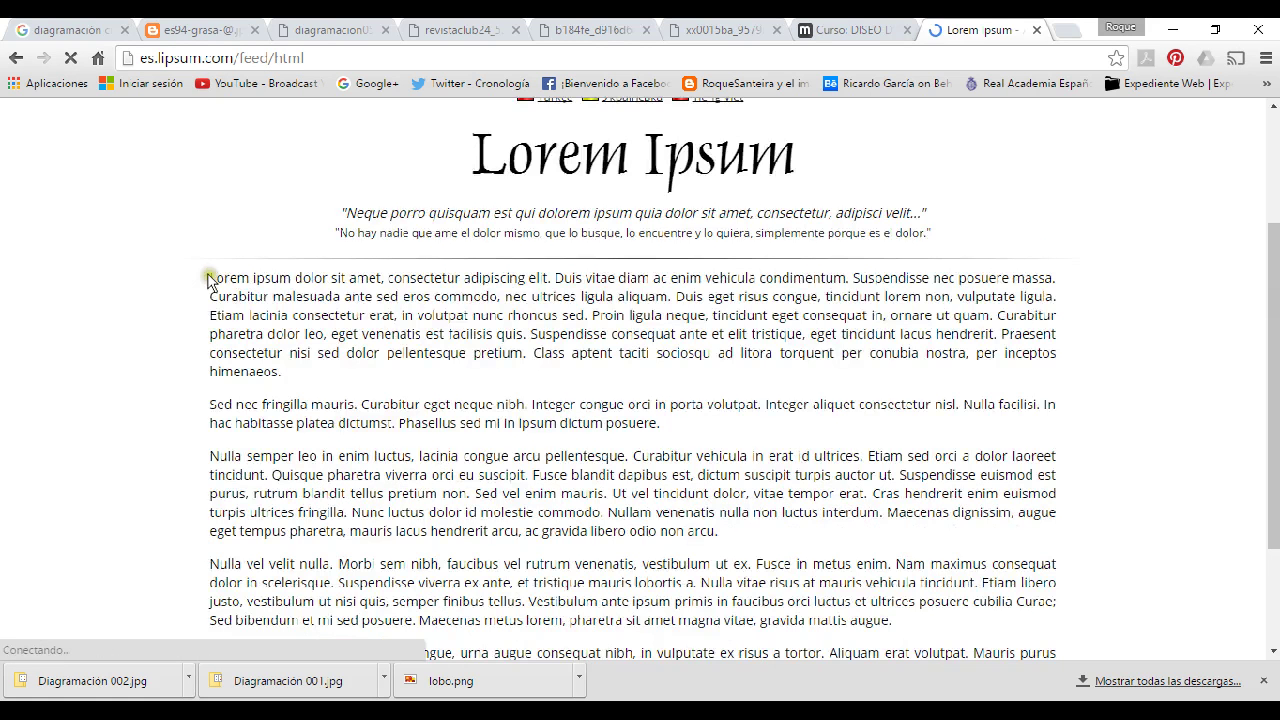
left_click_drag(211, 276, 766, 562)
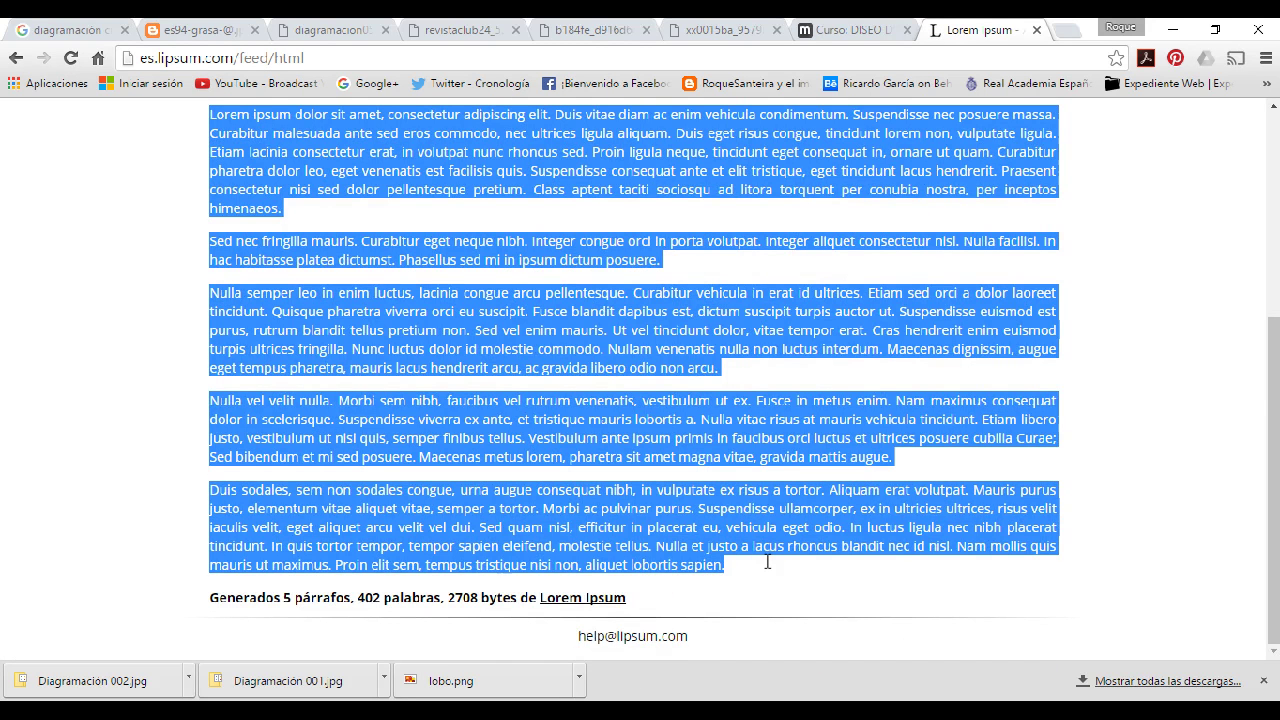
left_click(610, 708)
left_click(480, 183)
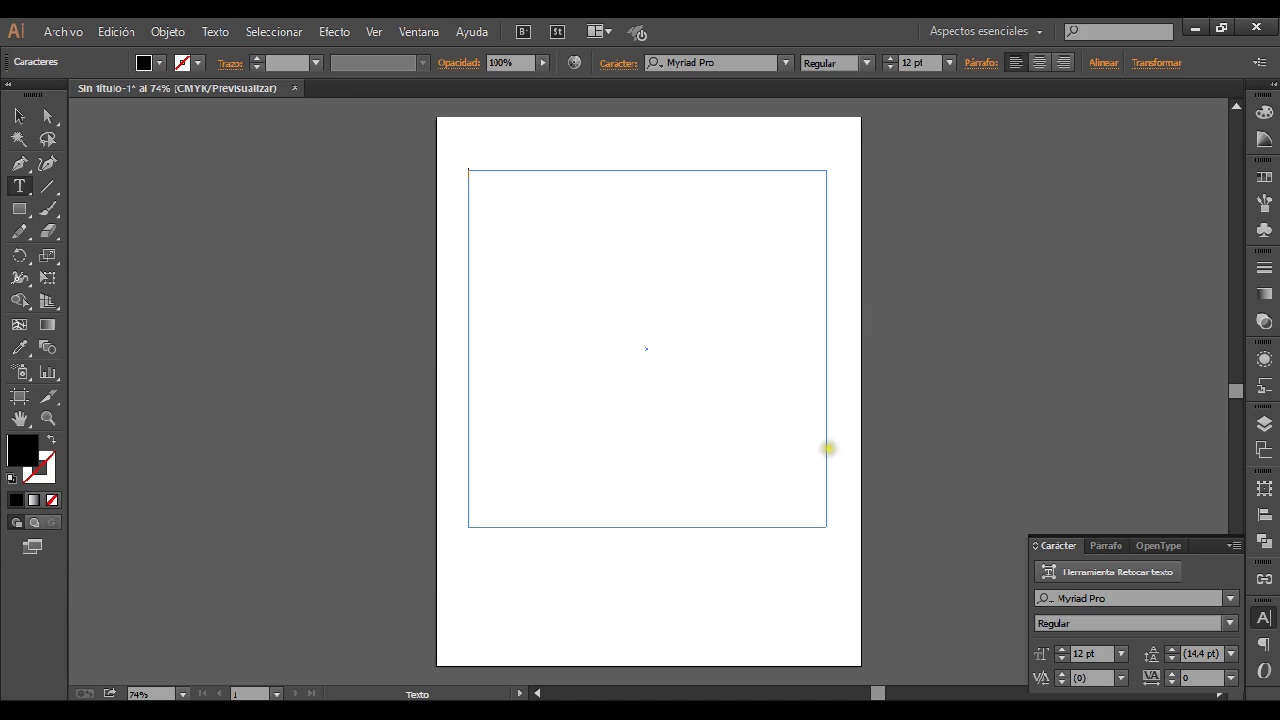
left_click(19, 116)
left_click(993, 391)
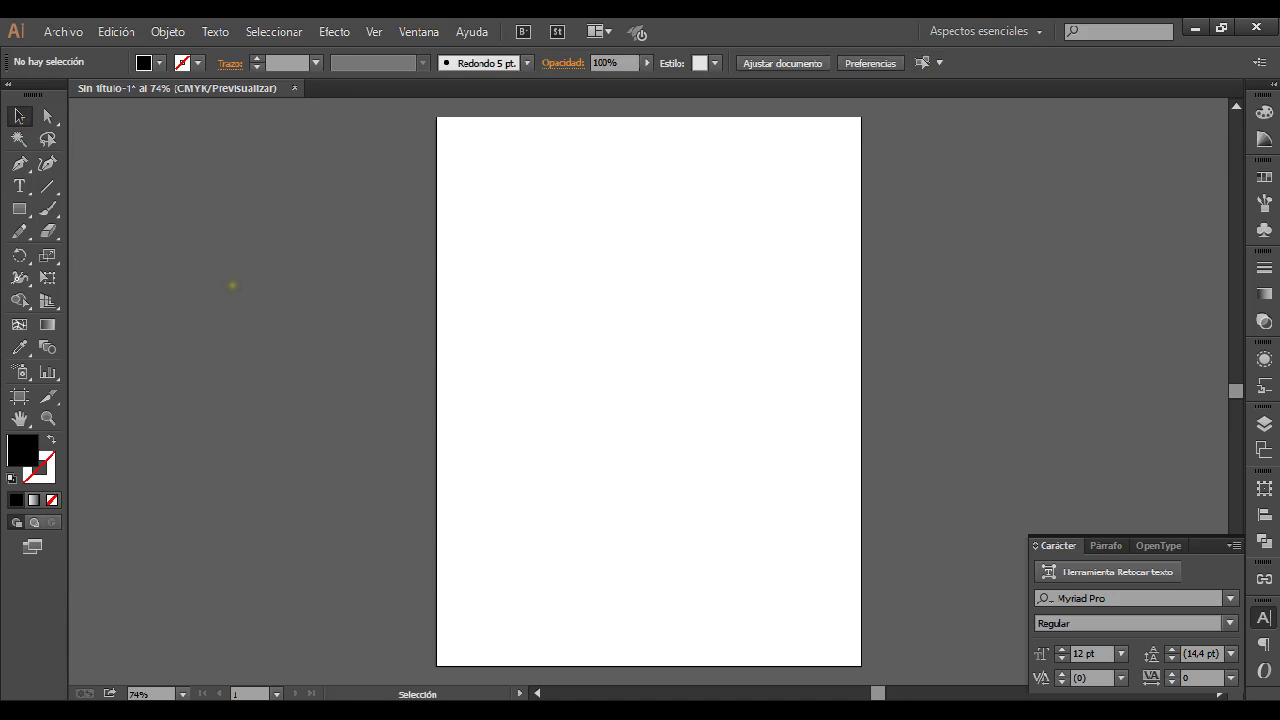
left_click(562, 168)
left_click(560, 170)
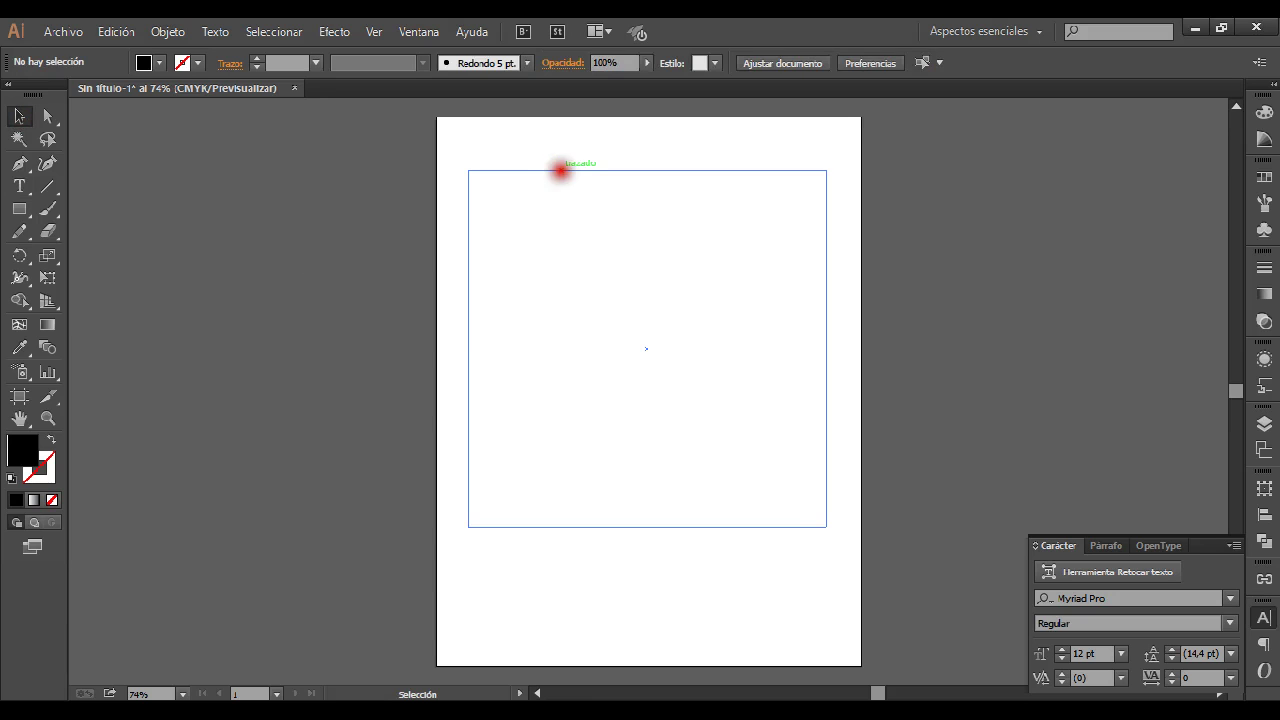
left_click(19, 186)
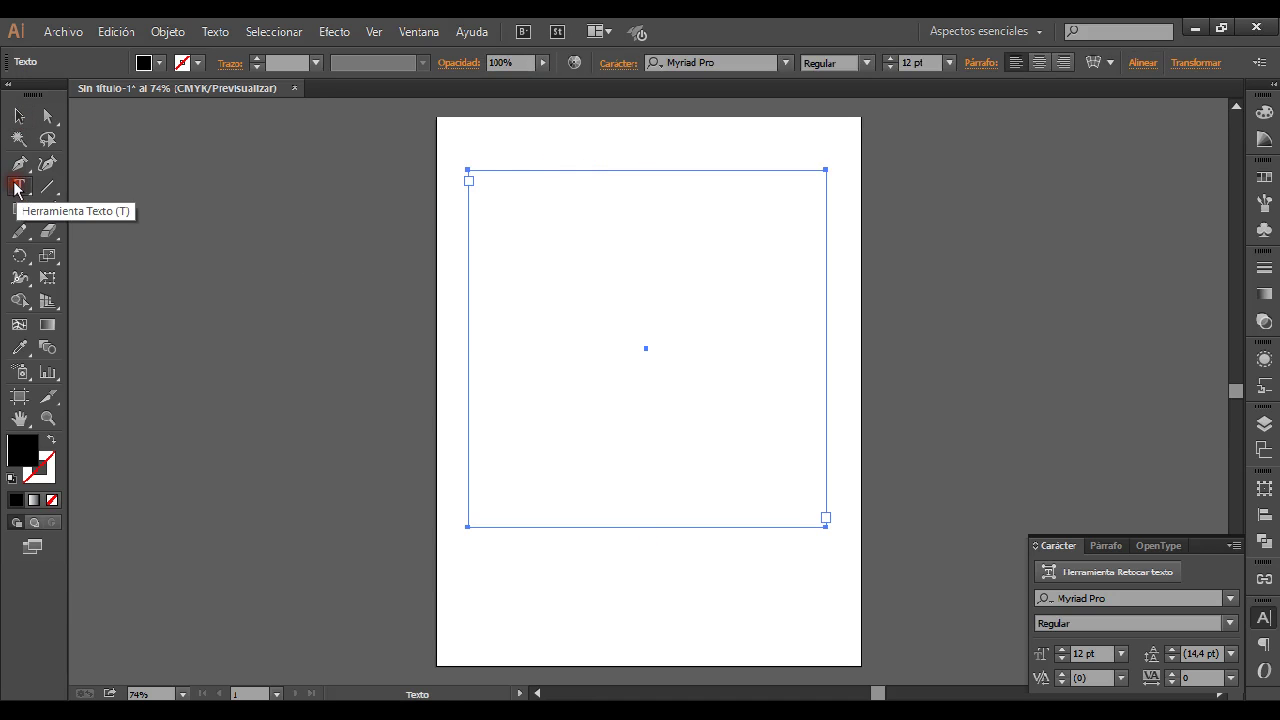
left_click(486, 178)
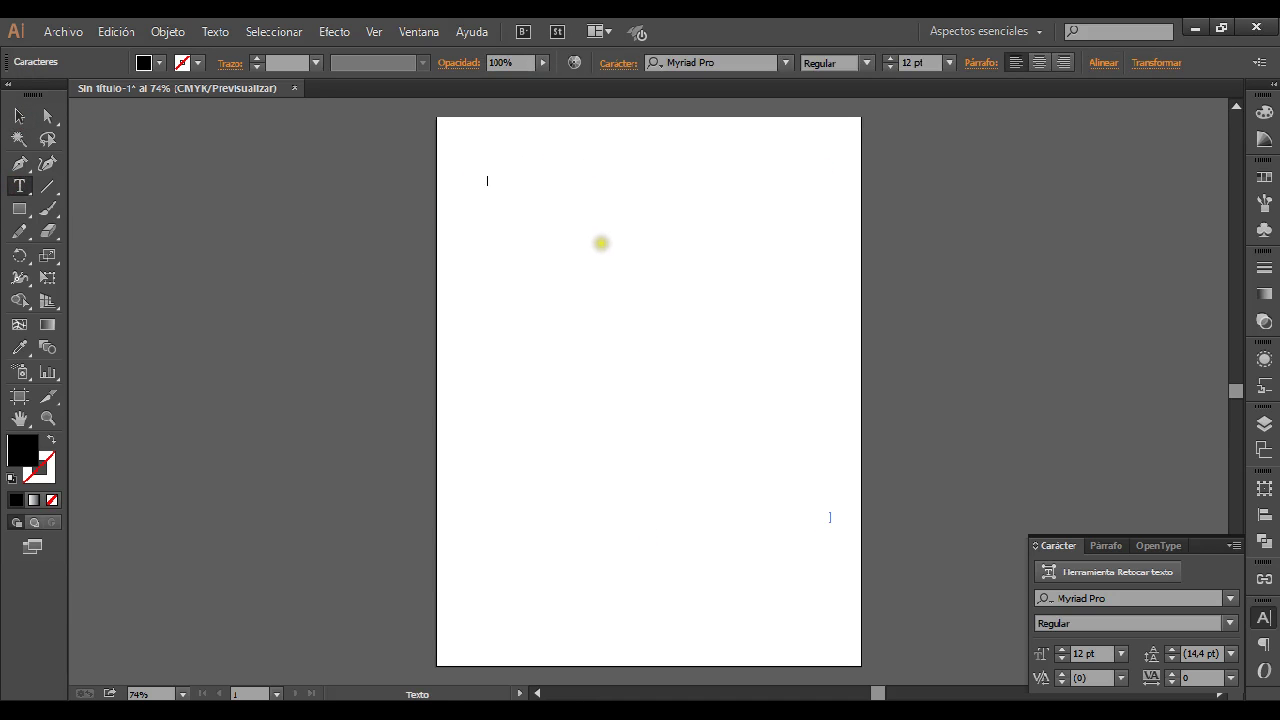
left_click(19, 116)
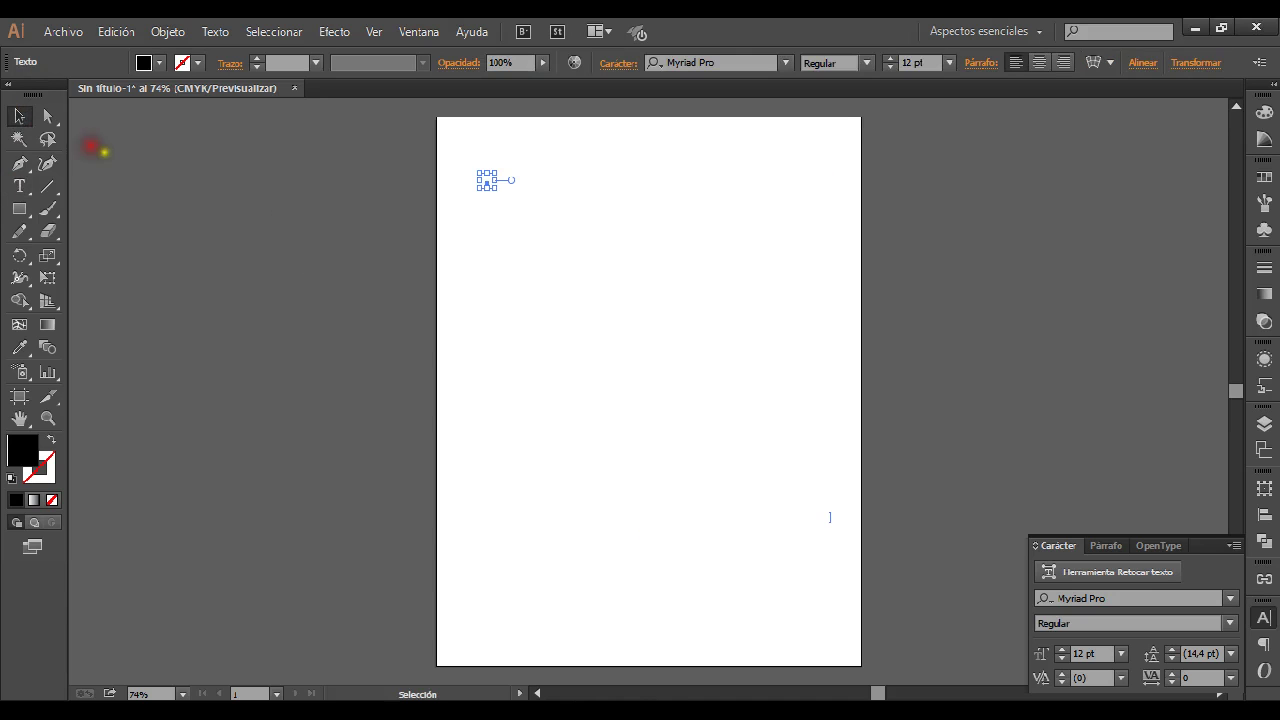
left_click(92, 168)
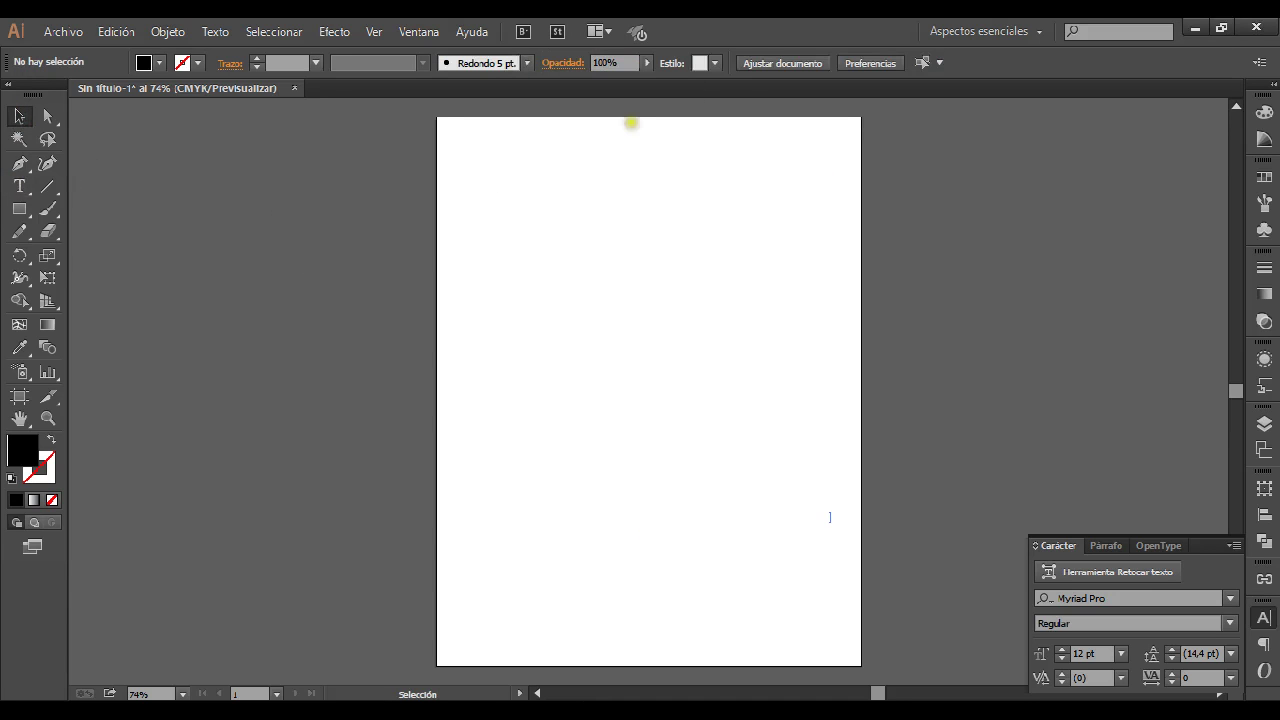
Place the text cursor inside the empty text area and paste the copied Lorem Ipsum paragraphs.
left_click(578, 169)
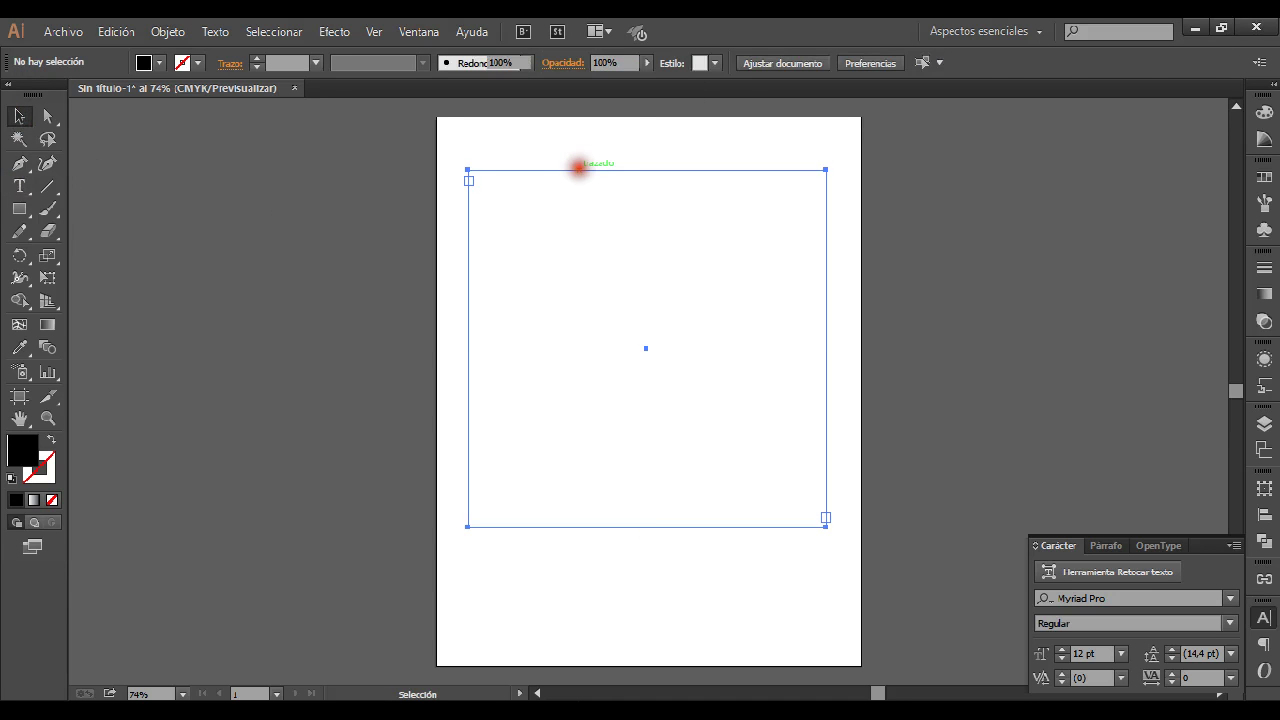
left_click(19, 186)
left_click(470, 172)
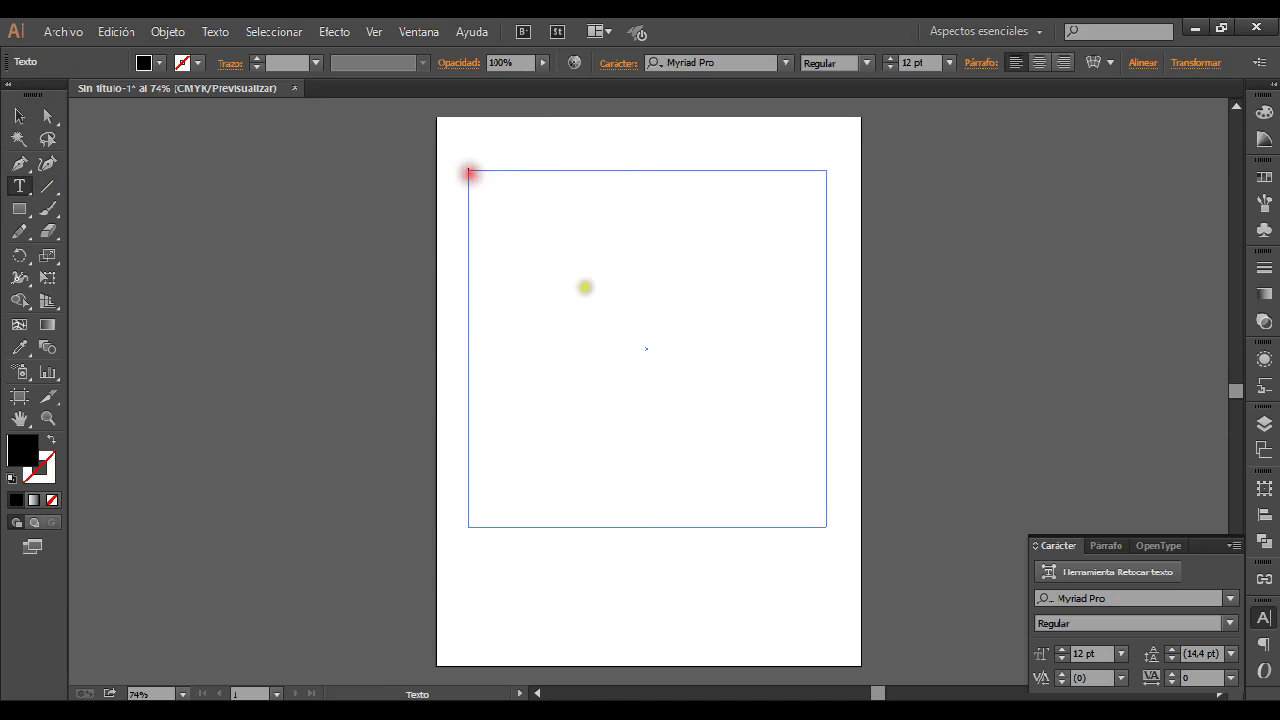
key("ctrl+v")
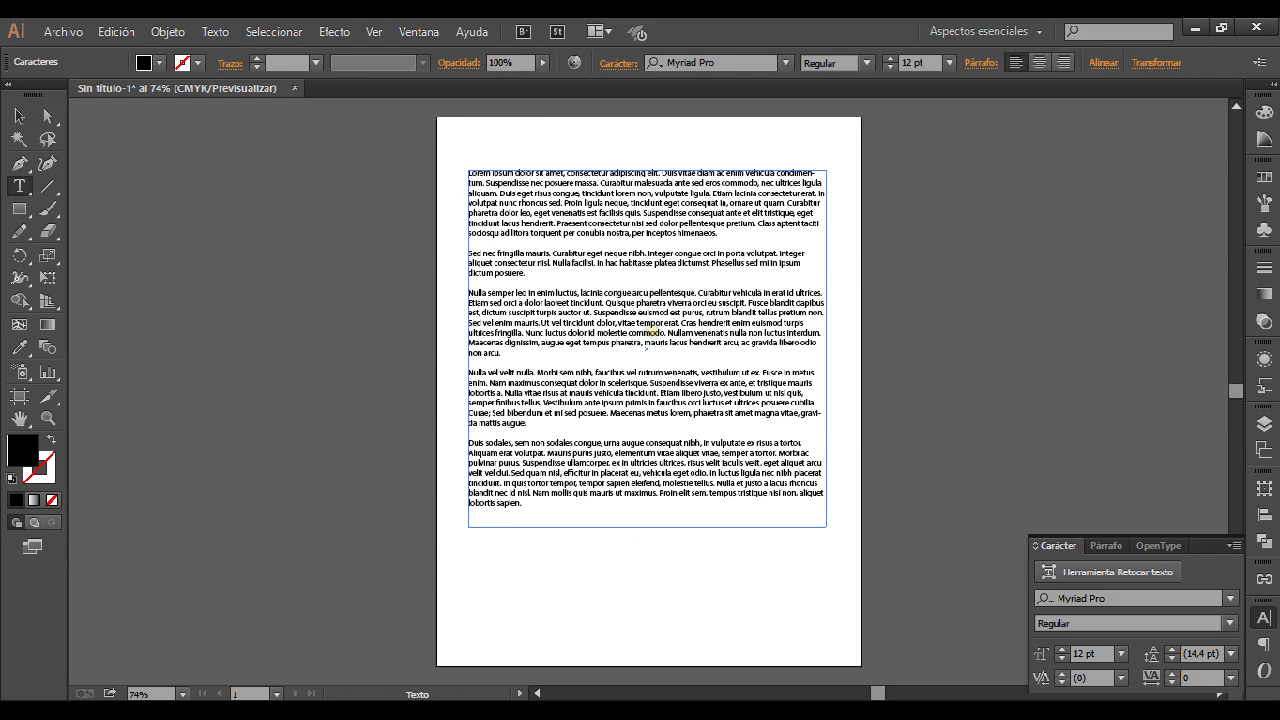
Shorten the text area from its lower edge so that it ends just below the fourth paragraph.
left_click(19, 116)
left_click(773, 472)
left_click_drag(647, 527, 647, 436)
left_click_drag(653, 552, 709, 545)
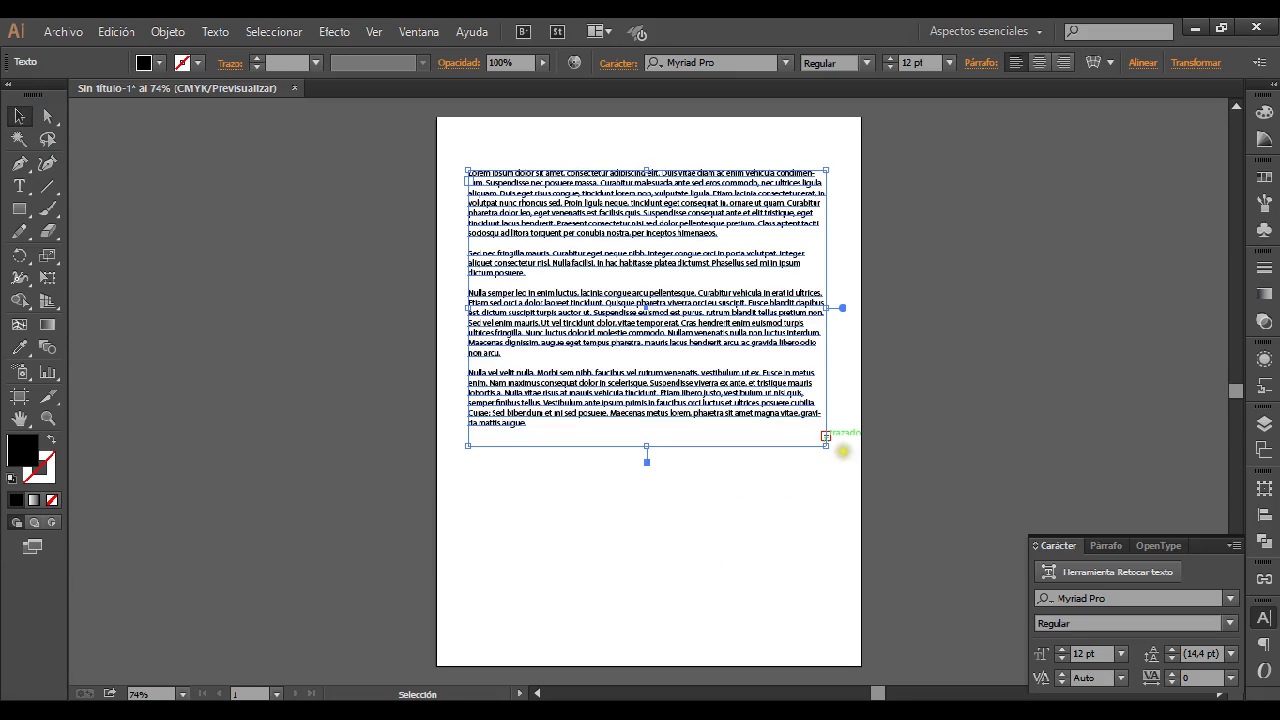
Examine the text overflow marker near the text area's lower-right corner up close.
key("ctrl+space")
left_click_drag(831, 443, 901, 476)
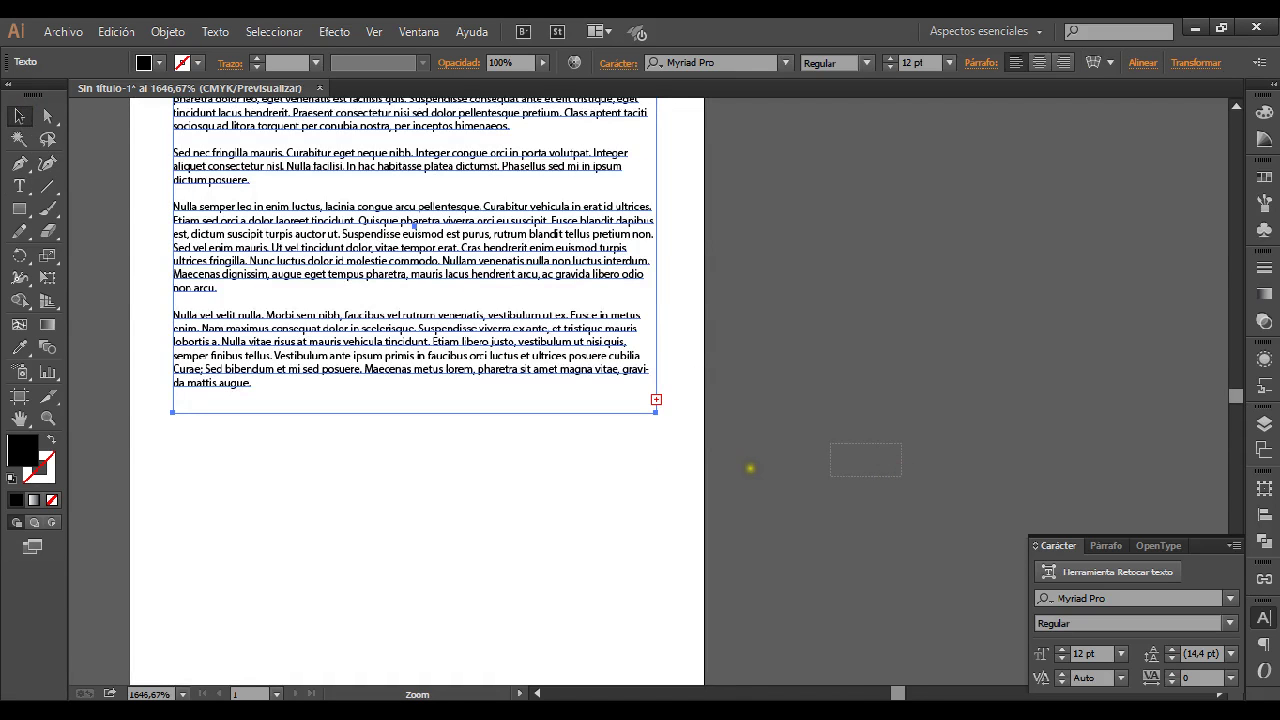
left_click(453, 421, "alt")
left_click(364, 351, "alt")
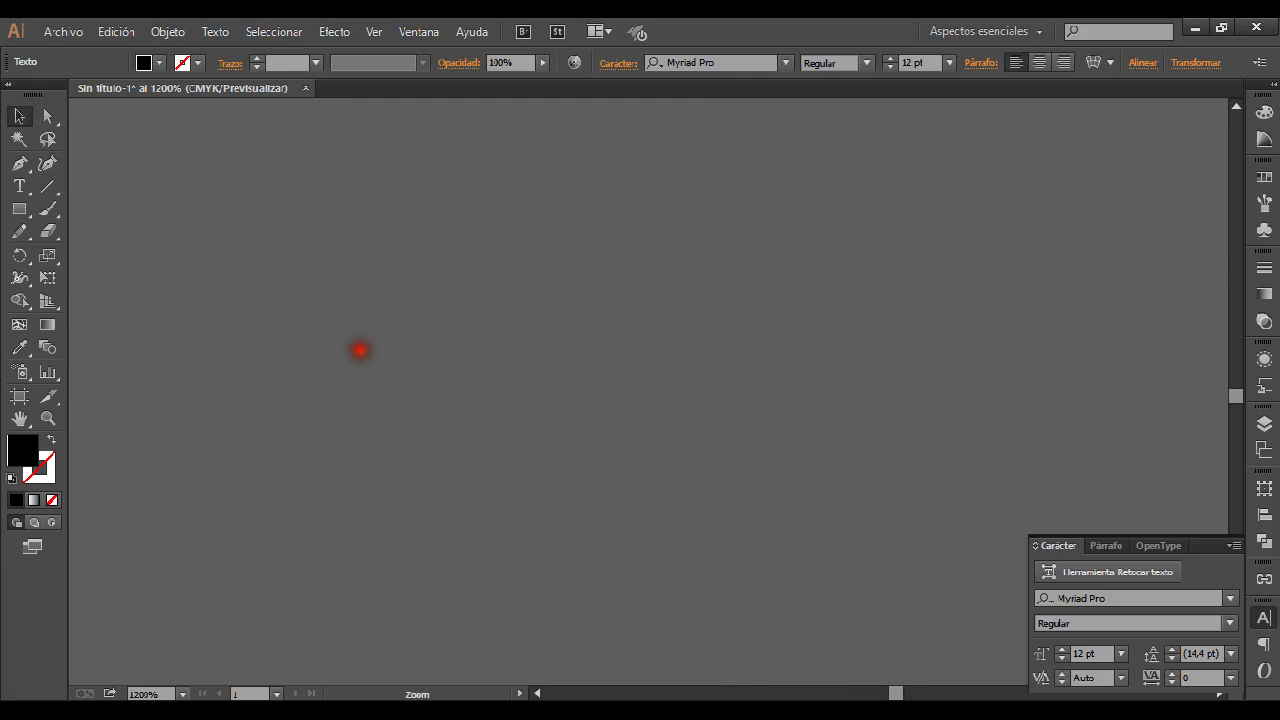
left_click(423, 381, "alt")
left_click(386, 437, "alt")
left_click_drag(346, 315, 888, 532)
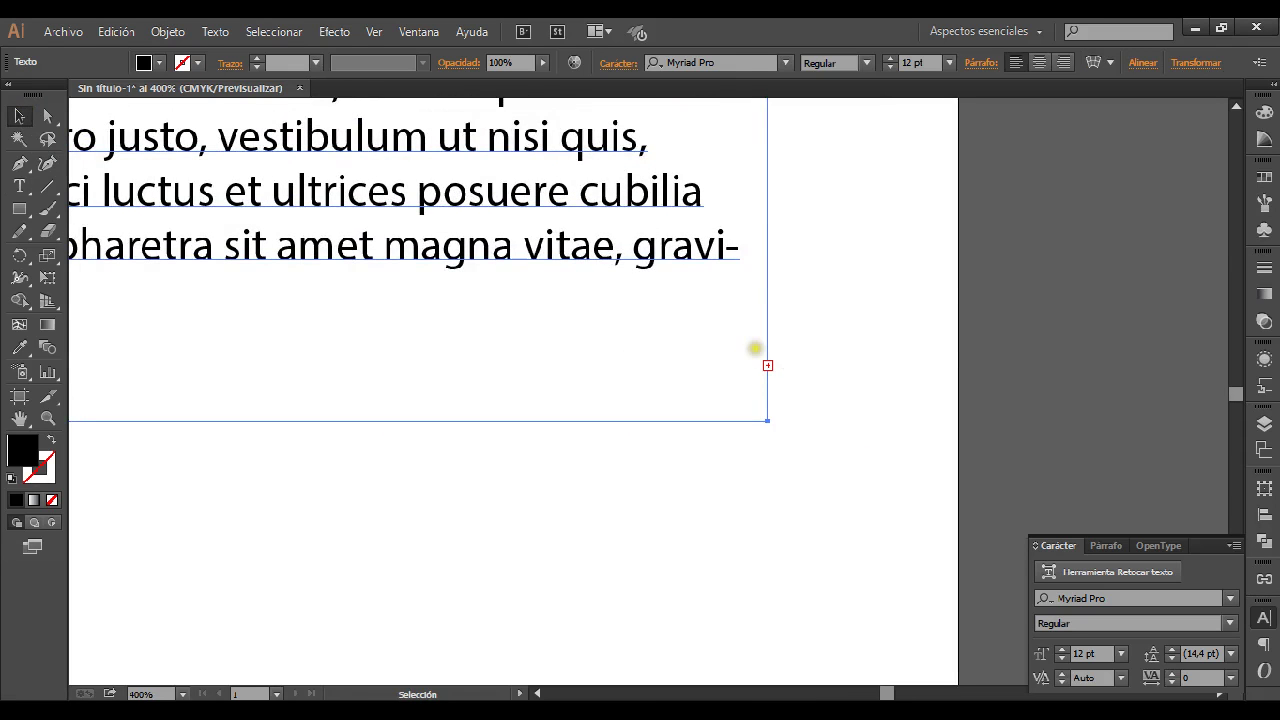
Extend the text area's lower edge down the page until the fifth Lorem Ipsum paragraph fits completely.
left_click(491, 300, "alt")
left_click(477, 337, "alt")
left_click(532, 305, "alt")
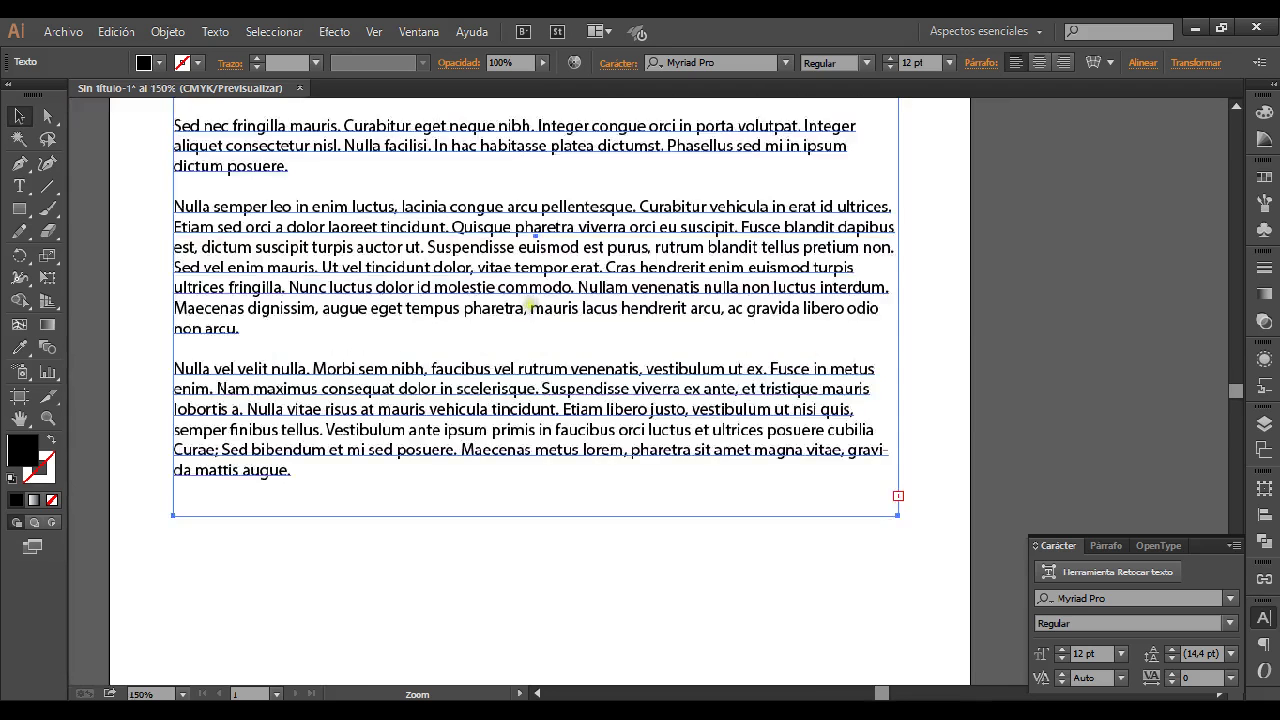
left_click(656, 625, "alt")
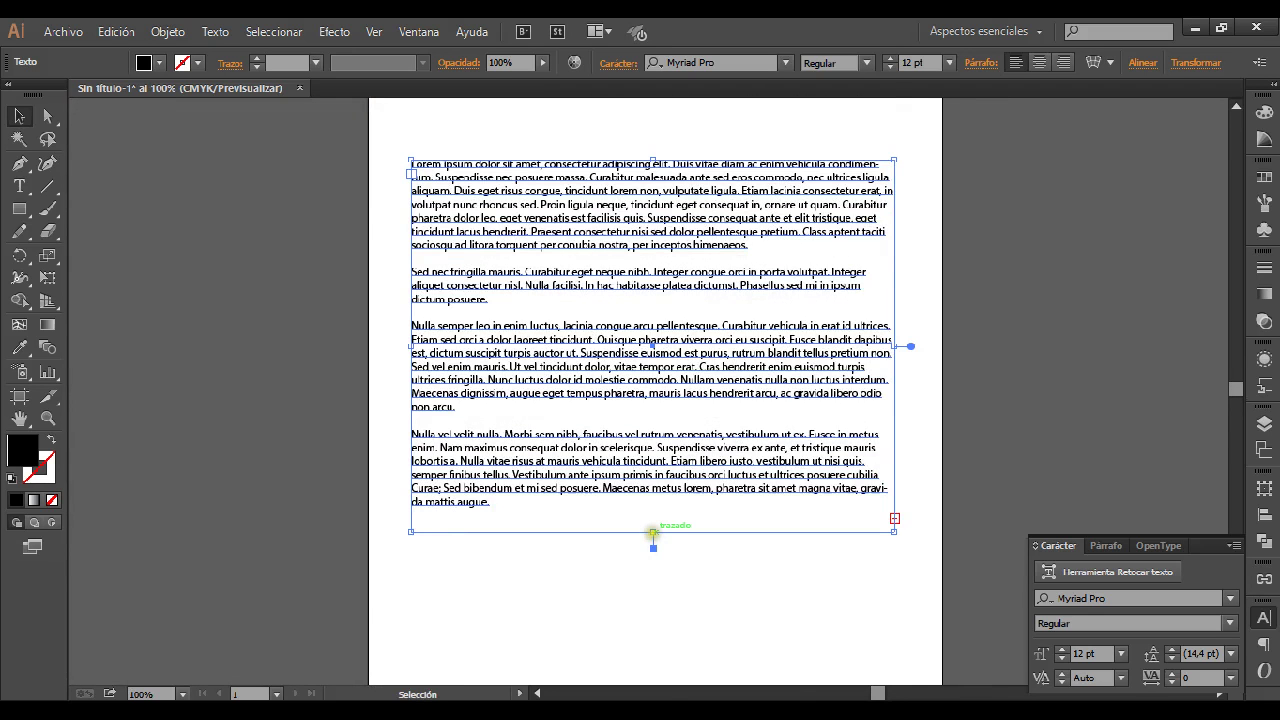
left_click_drag(653, 531, 667, 645)
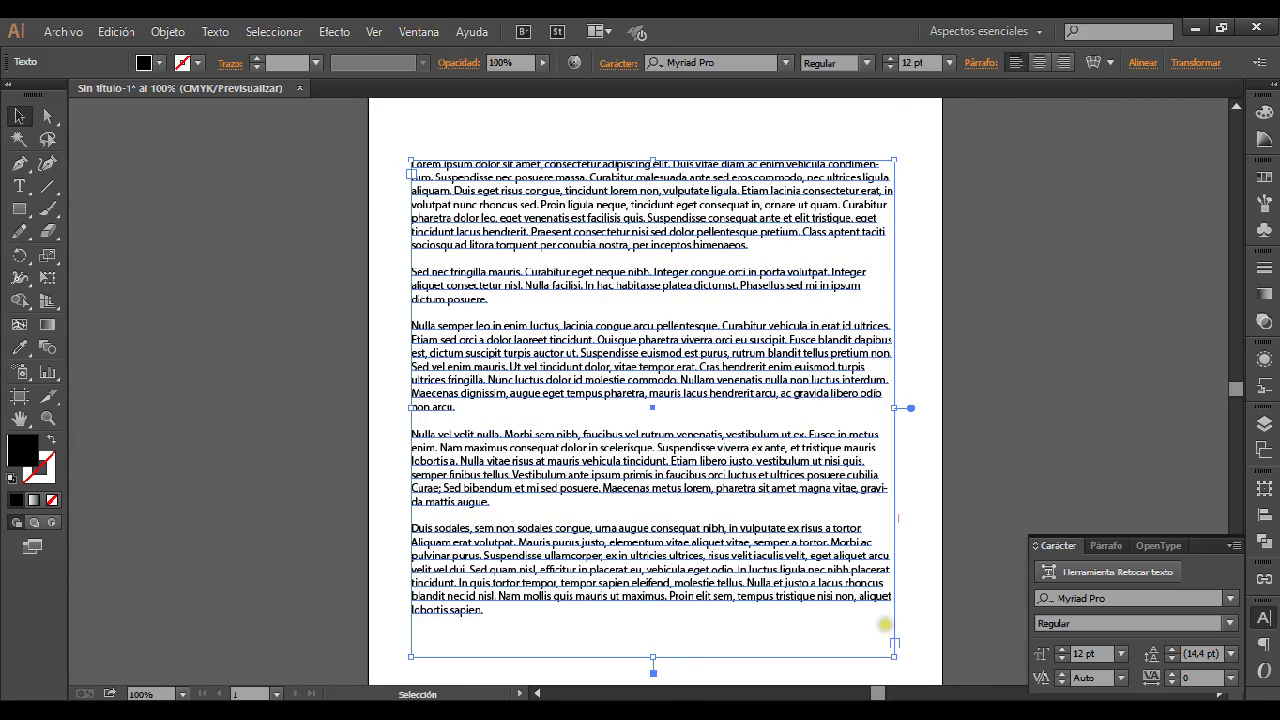
Try the fonts MV Boli, Nueva Std and Sakkal Majalla on the Lorem Ipsum text.
left_click(785, 64)
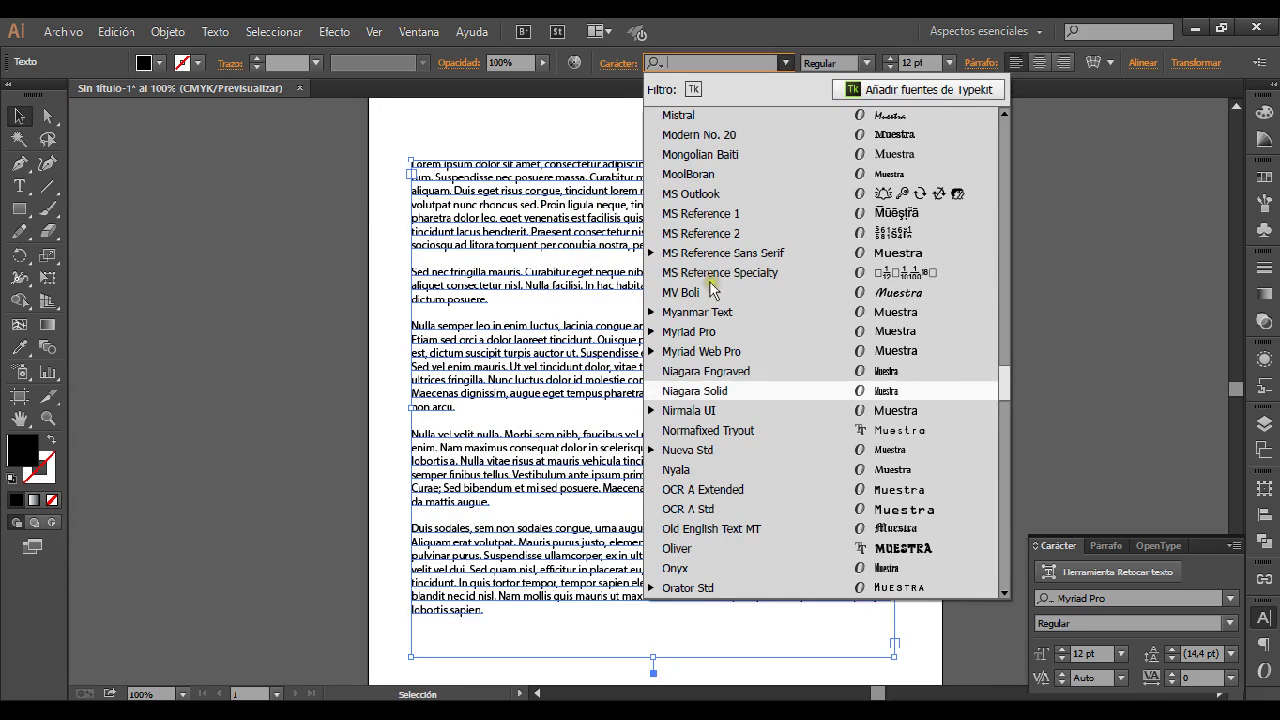
left_click(692, 293)
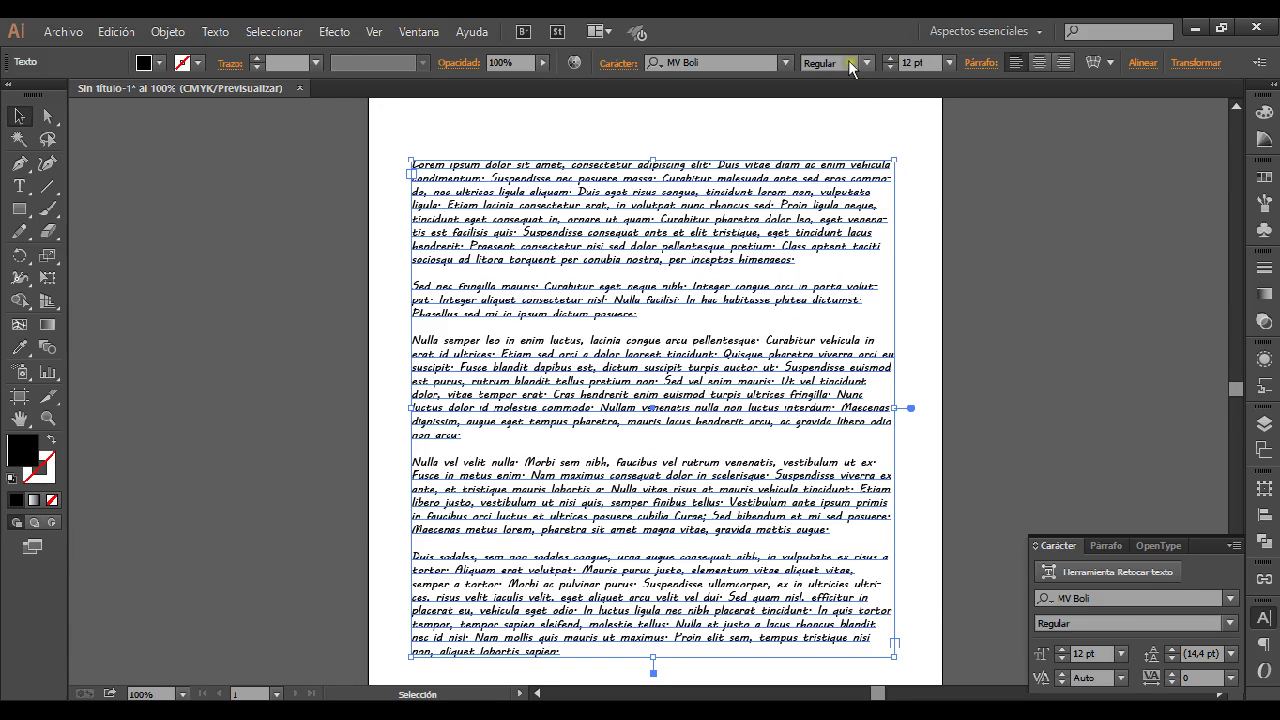
left_click(785, 62)
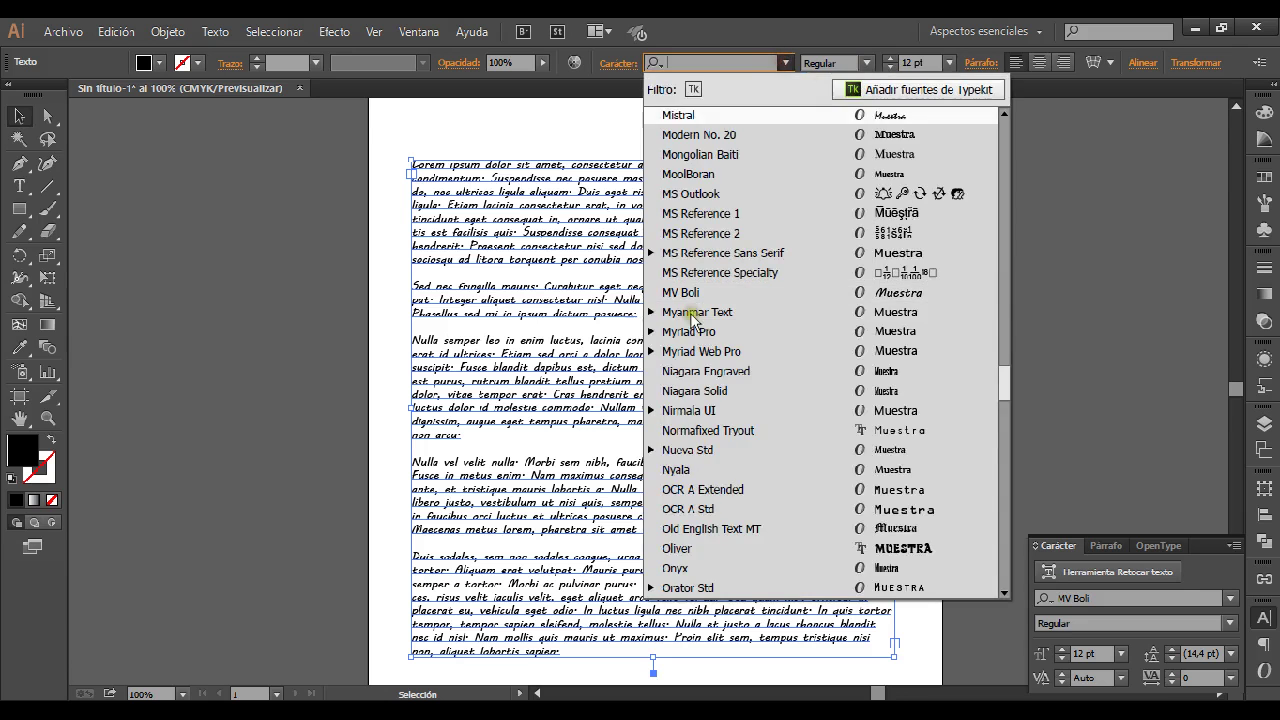
left_click(695, 451)
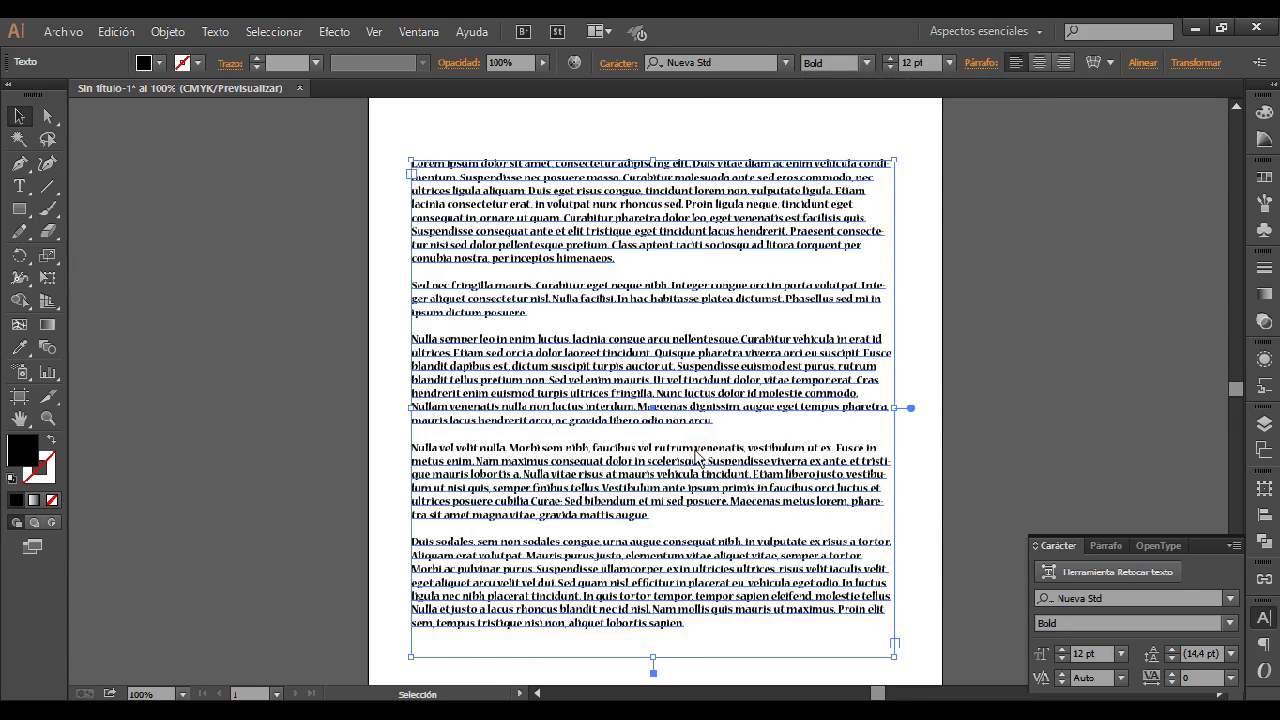
left_click(786, 63)
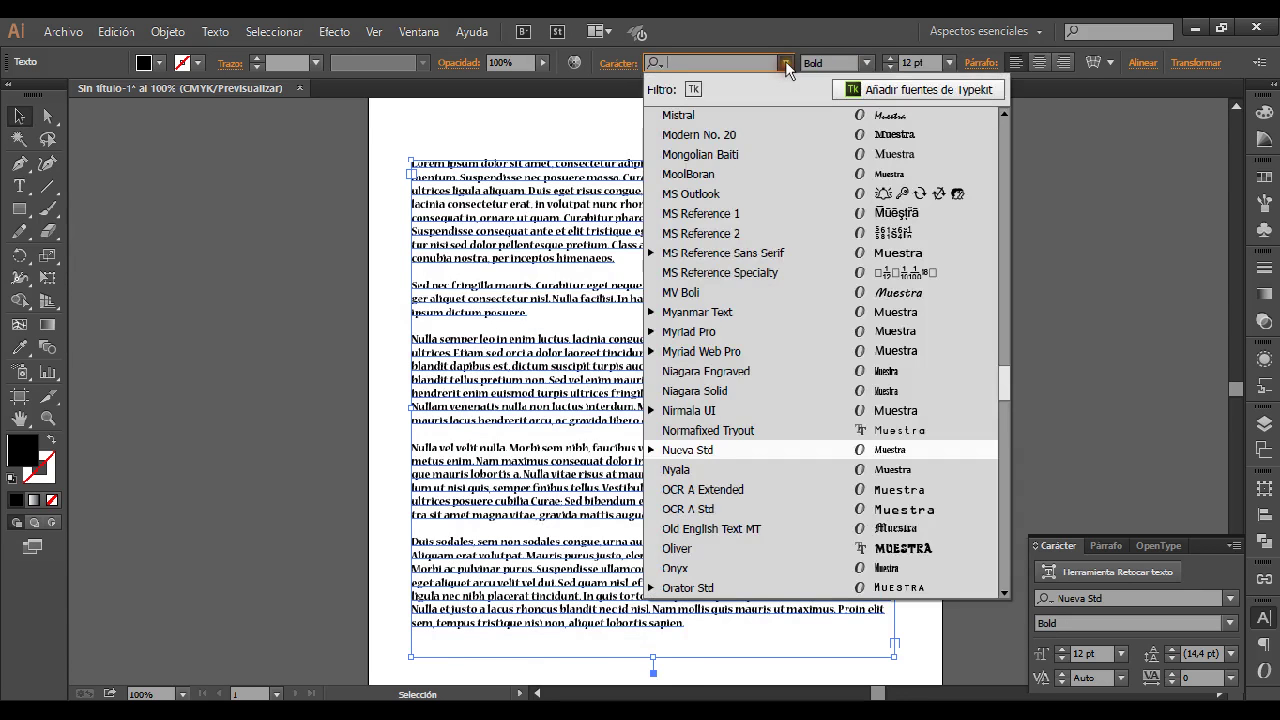
left_click_drag(1003, 383, 1006, 420)
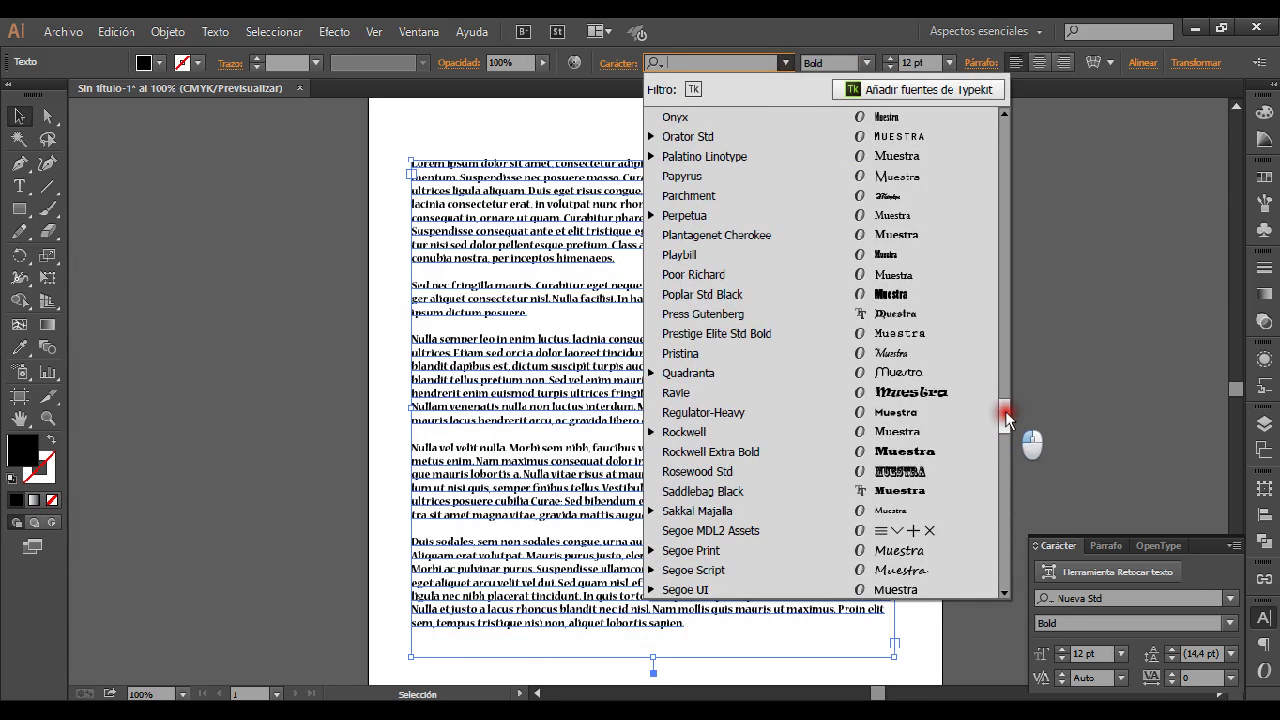
left_click(729, 510)
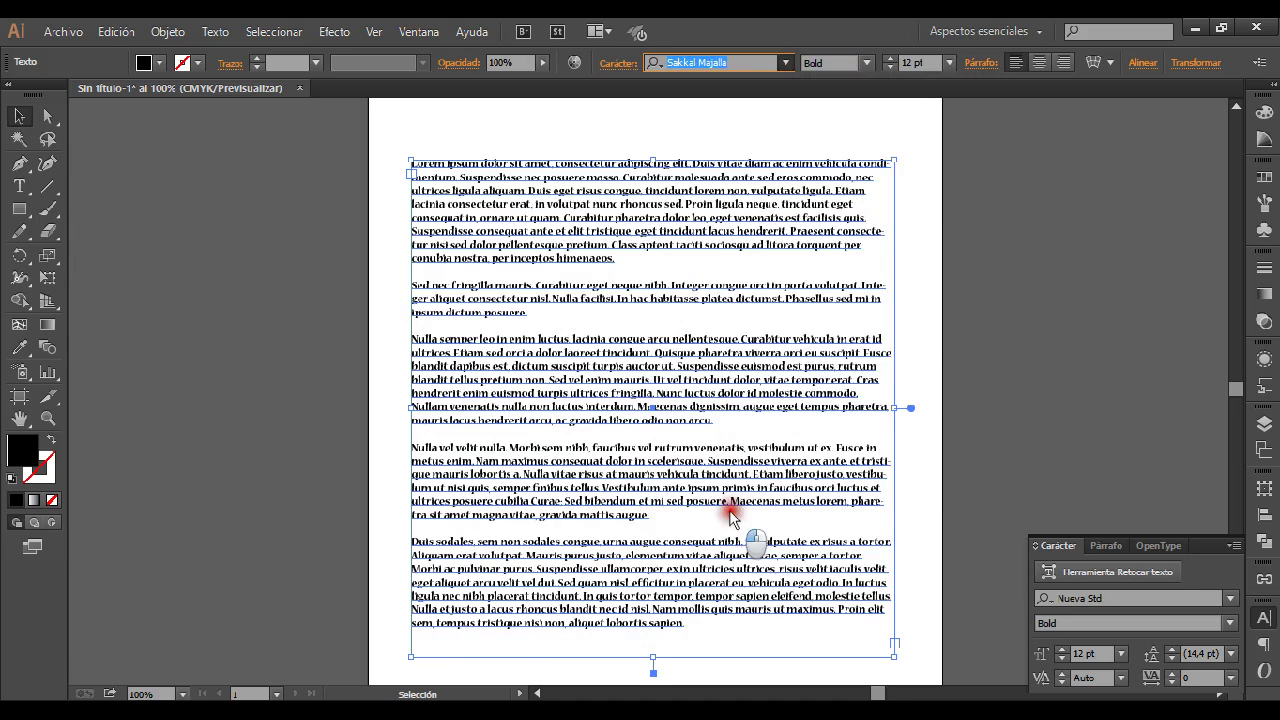
Set the Lorem Ipsum text in Verdana with the Regular style and deselect it.
left_click(784, 62)
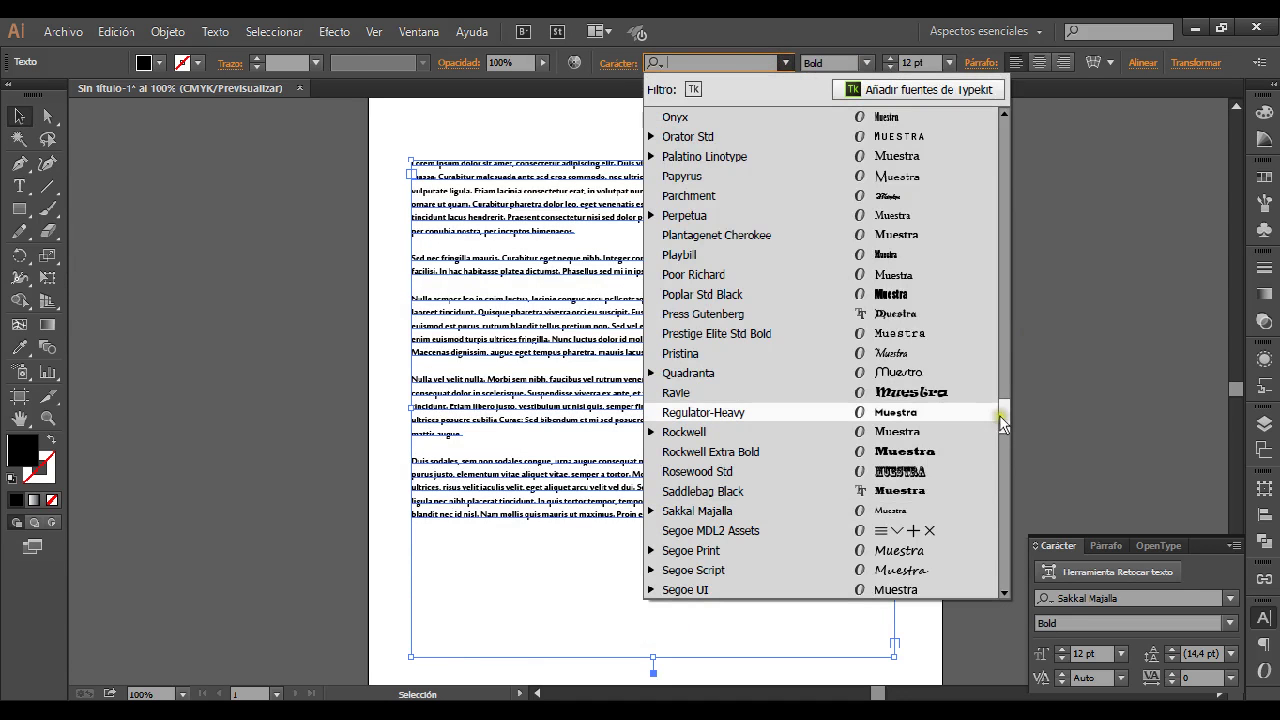
left_click_drag(1008, 425, 1011, 472)
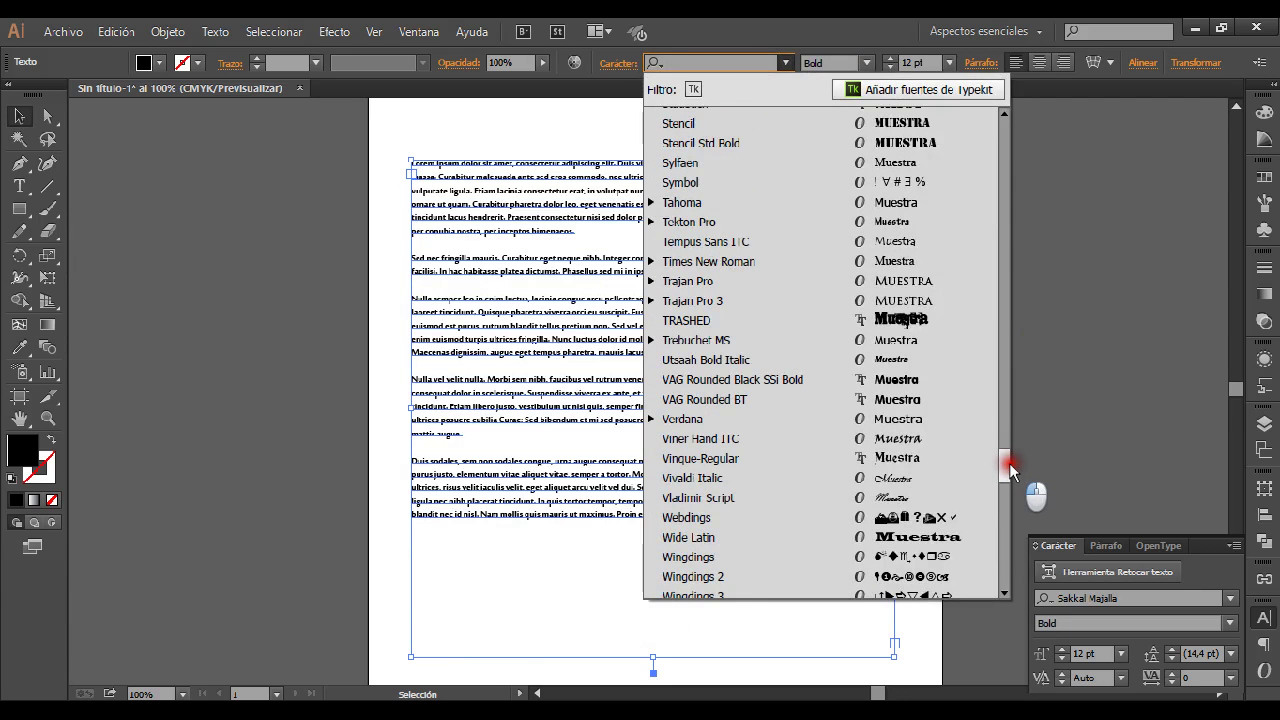
left_click(900, 418)
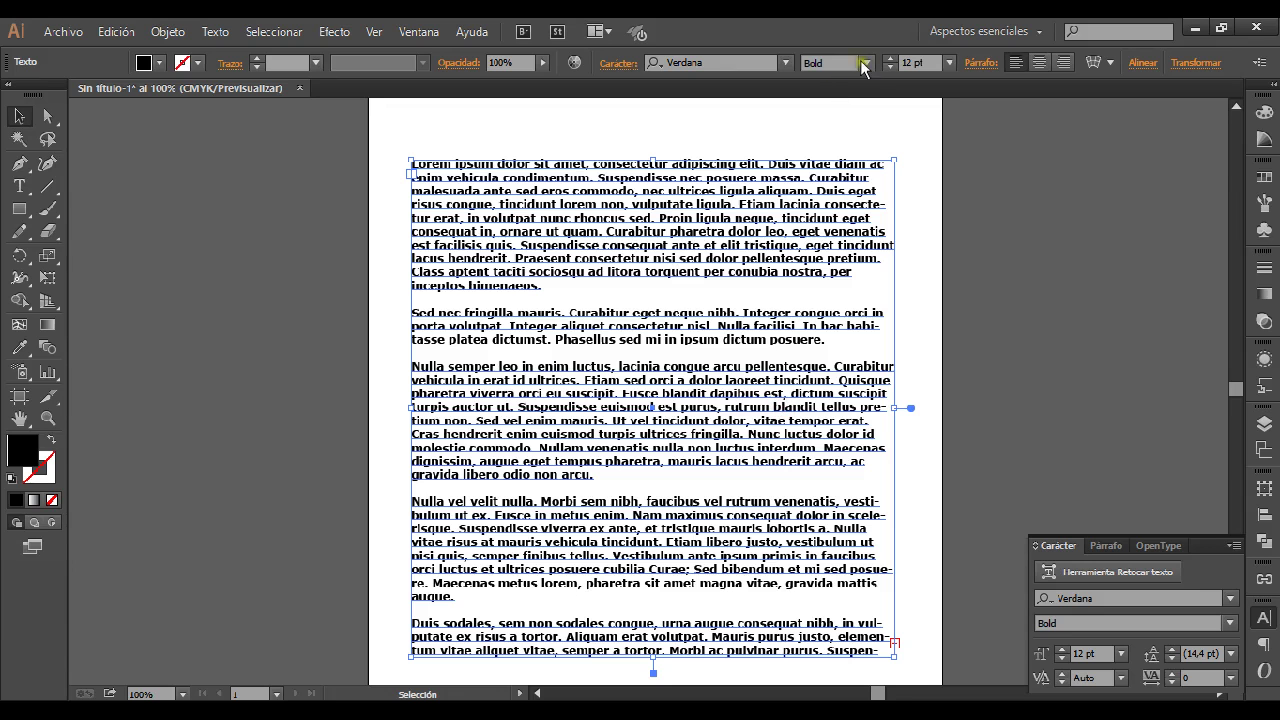
left_click(866, 63)
left_click(835, 92)
left_click(914, 259)
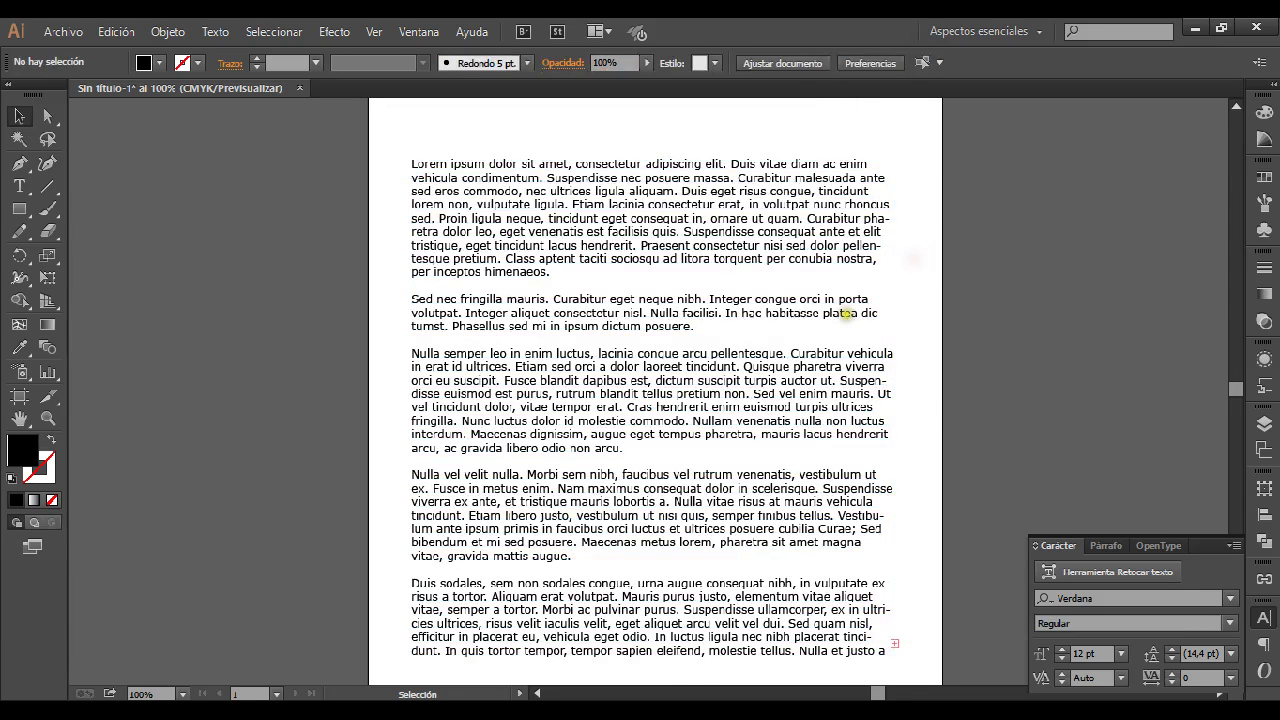
Move the text area slightly up the page and extend its lower edge until all the Verdana text fits.
left_click(700, 411)
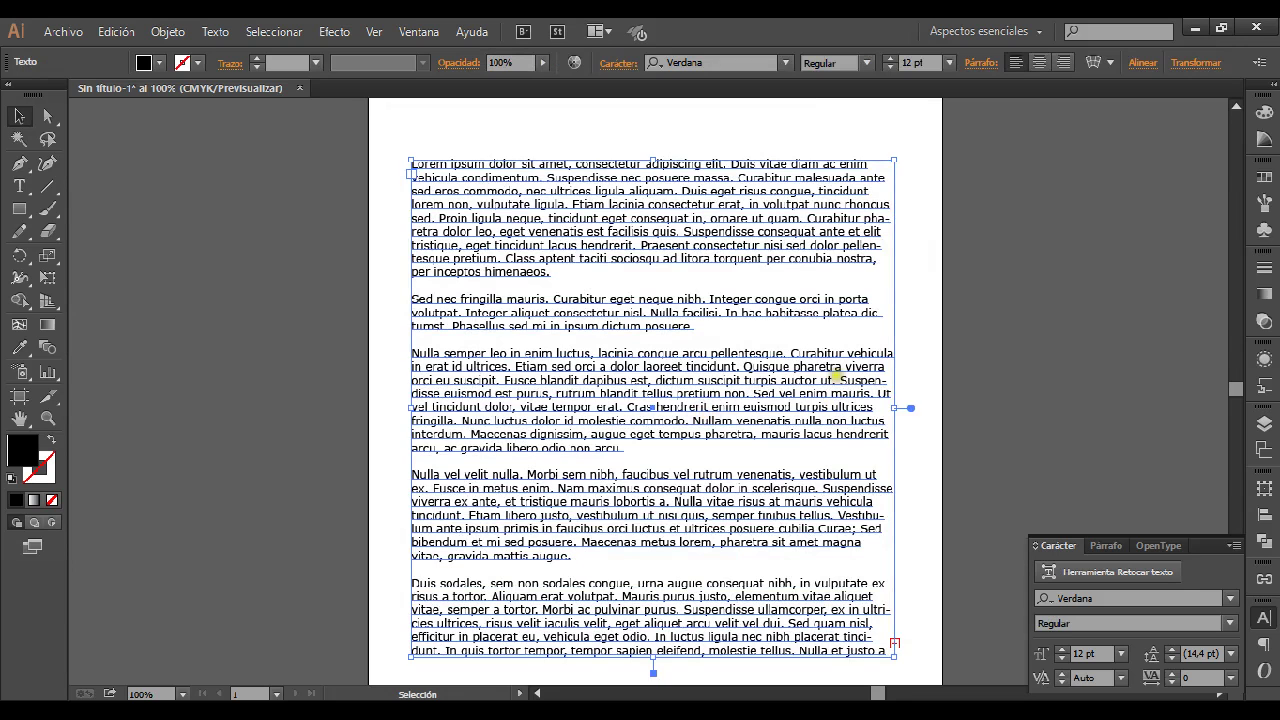
left_click_drag(746, 490, 750, 452)
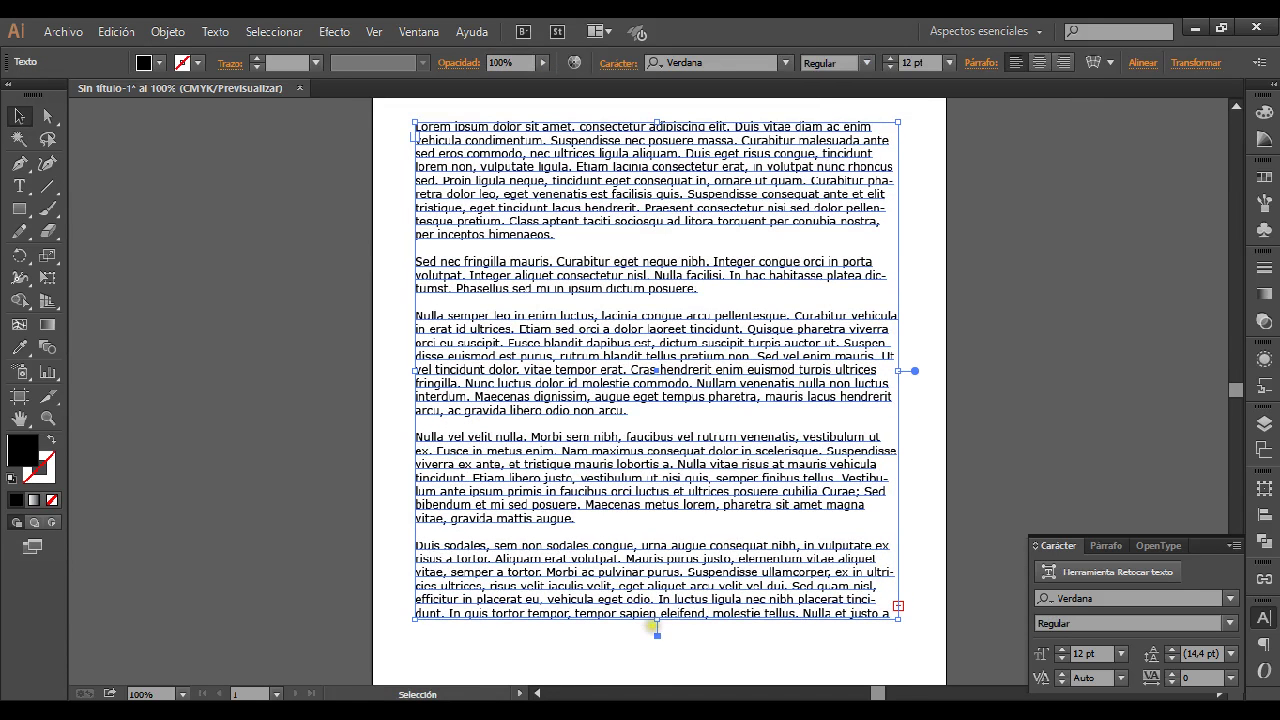
left_click_drag(657, 617, 652, 672)
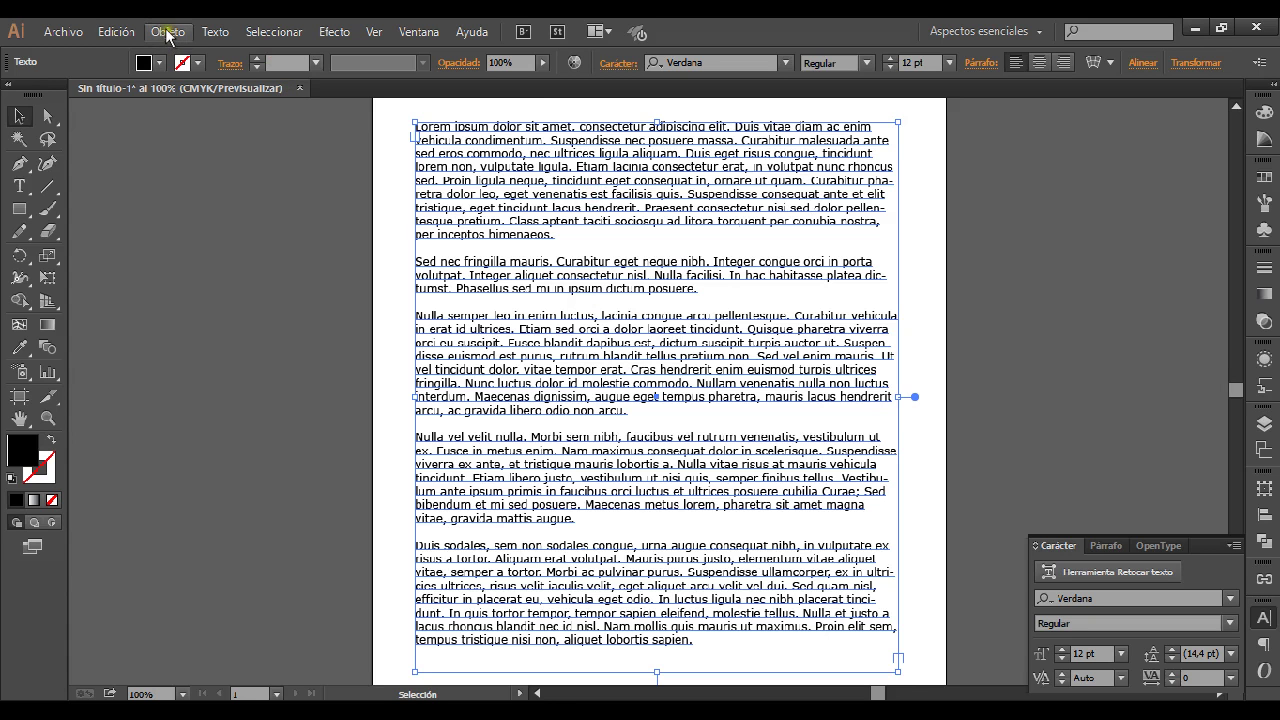
Set three columns in the area text options with the preview enabled, keeping the dialog clear of the text.
left_click(216, 31)
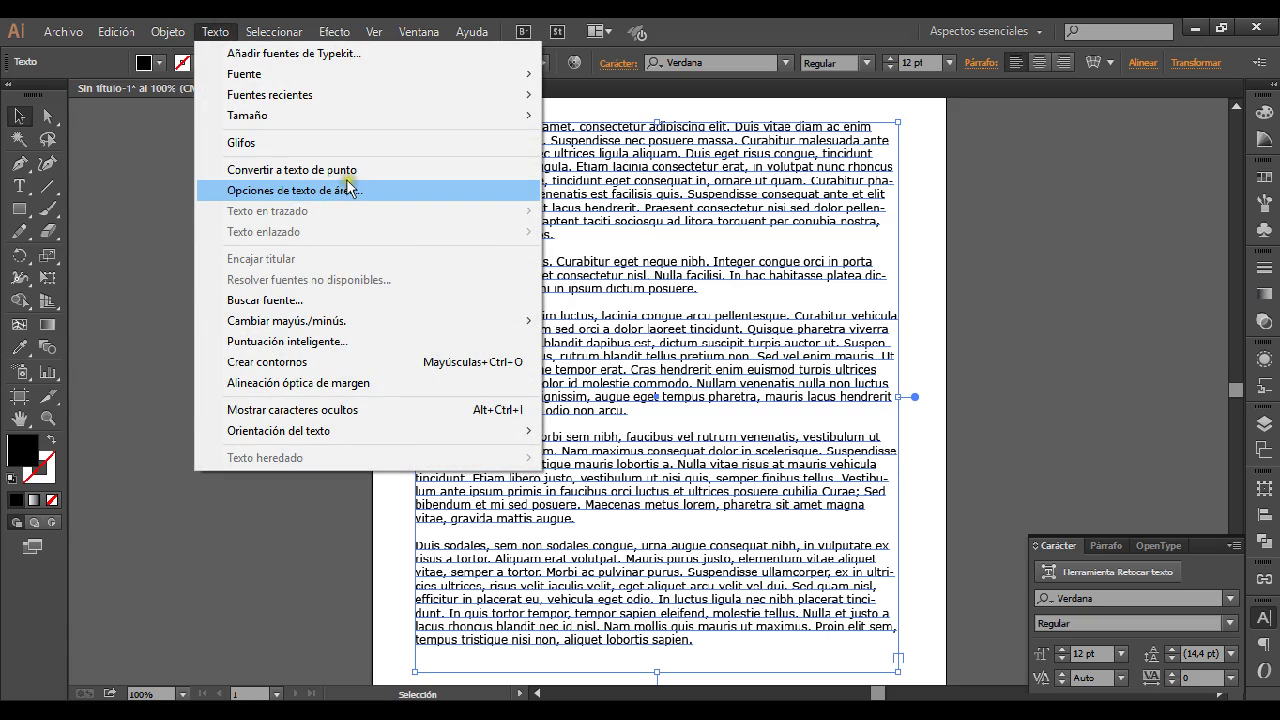
left_click(307, 188)
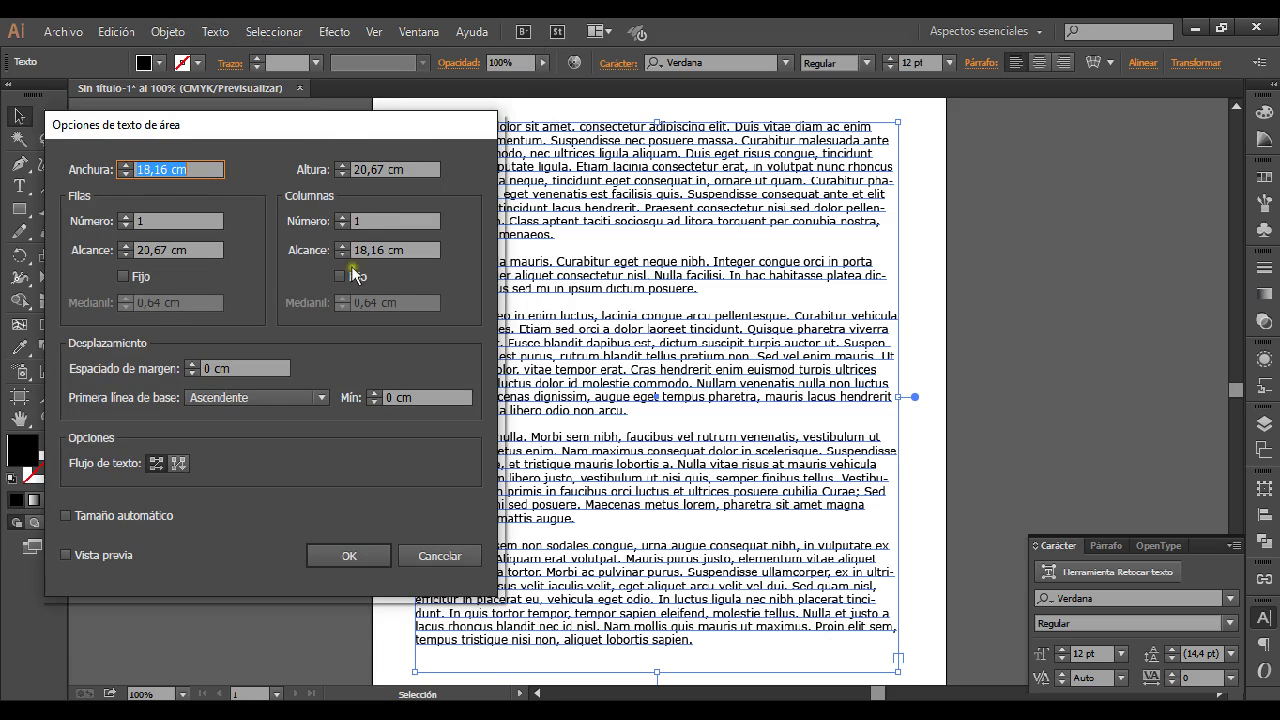
left_click(340, 217)
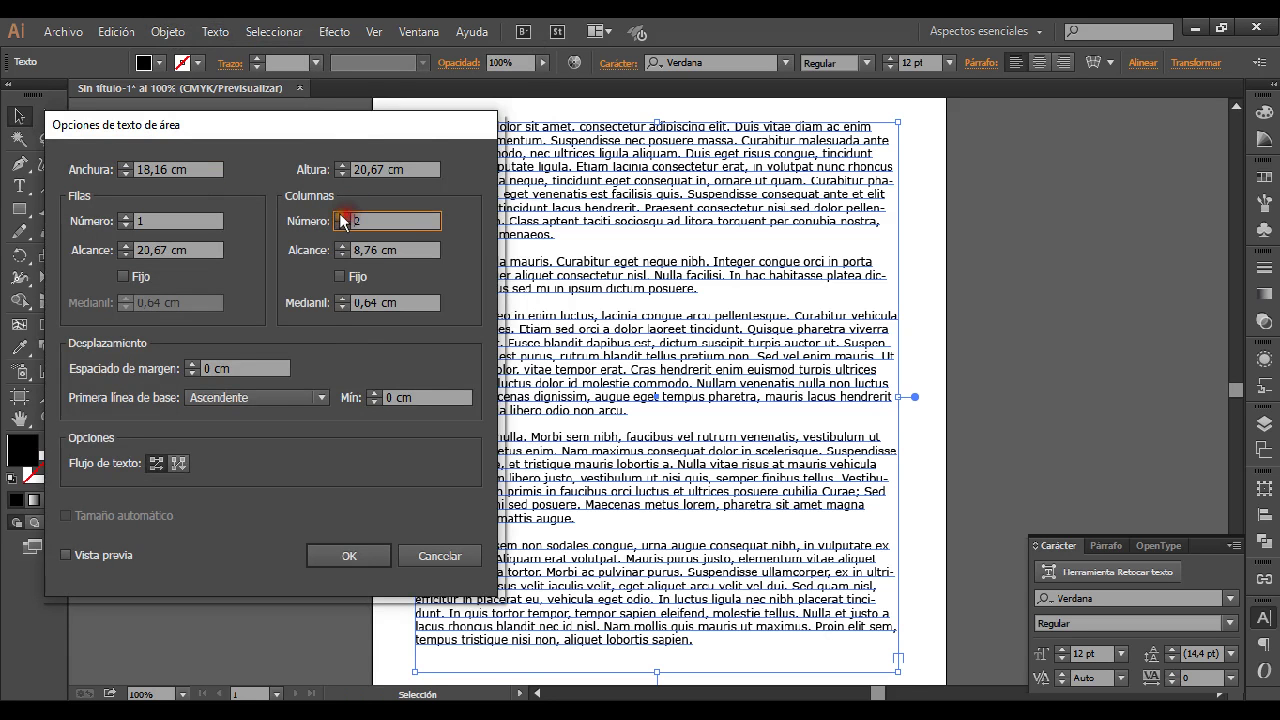
left_click(340, 217)
left_click(66, 555)
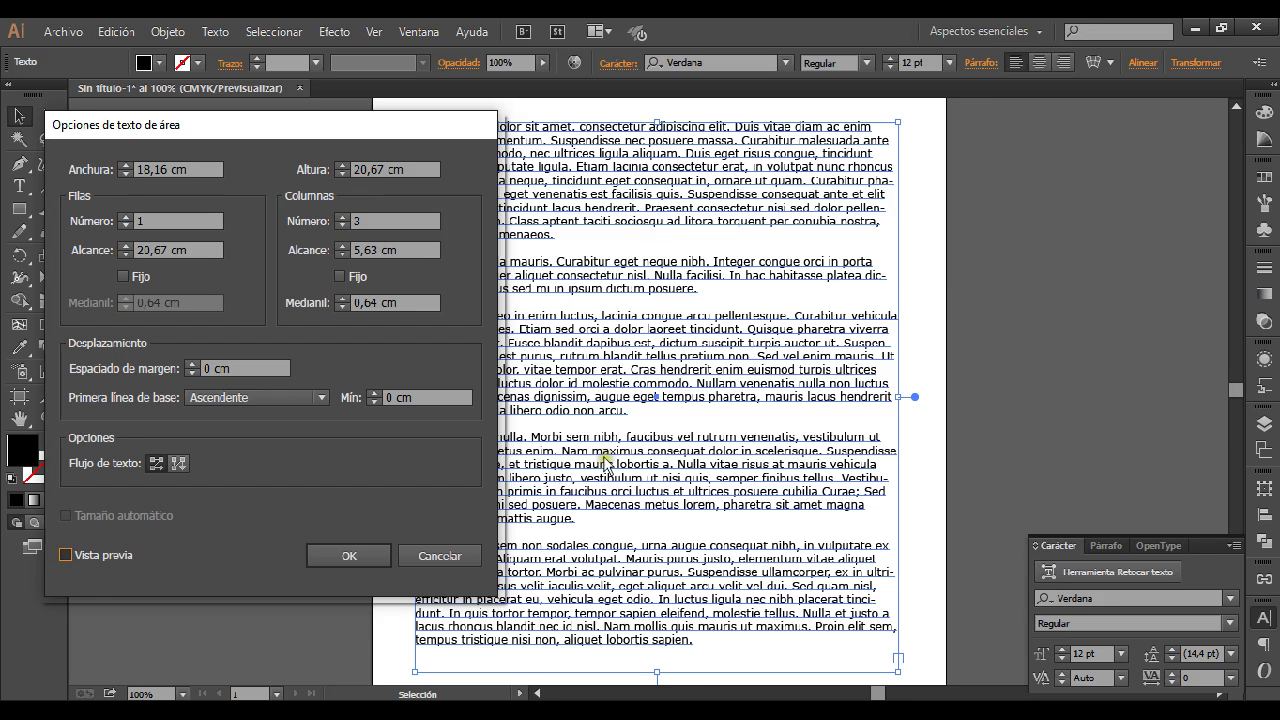
left_click_drag(395, 126, 366, 127)
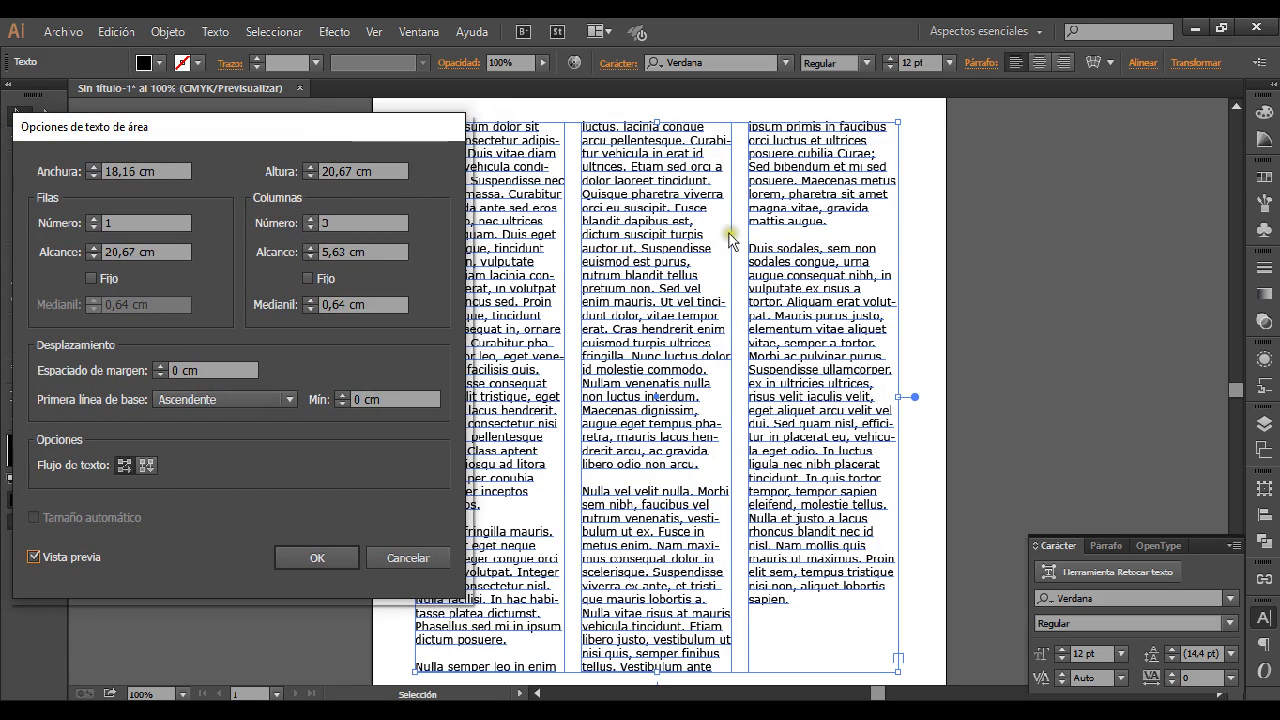
Try a column gutter of 0,25 cm, set it to 0,5 cm instead and apply the area text options.
left_click(311, 307)
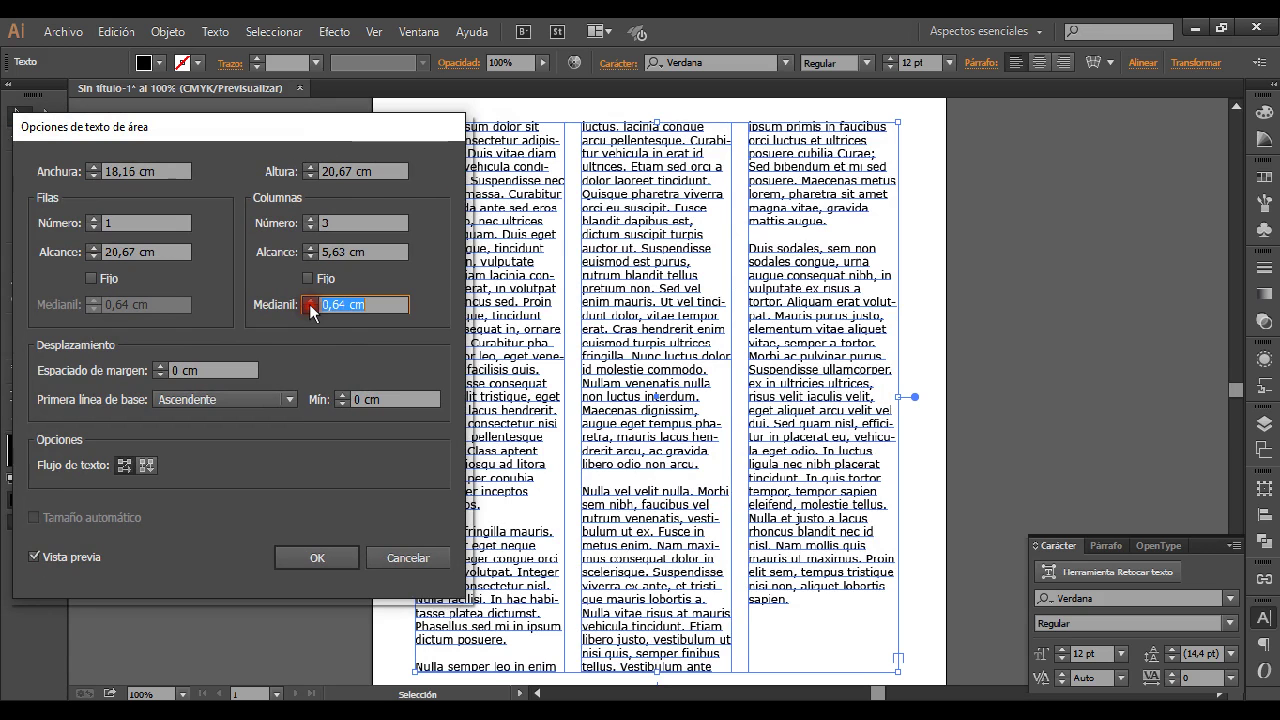
type("0,25")
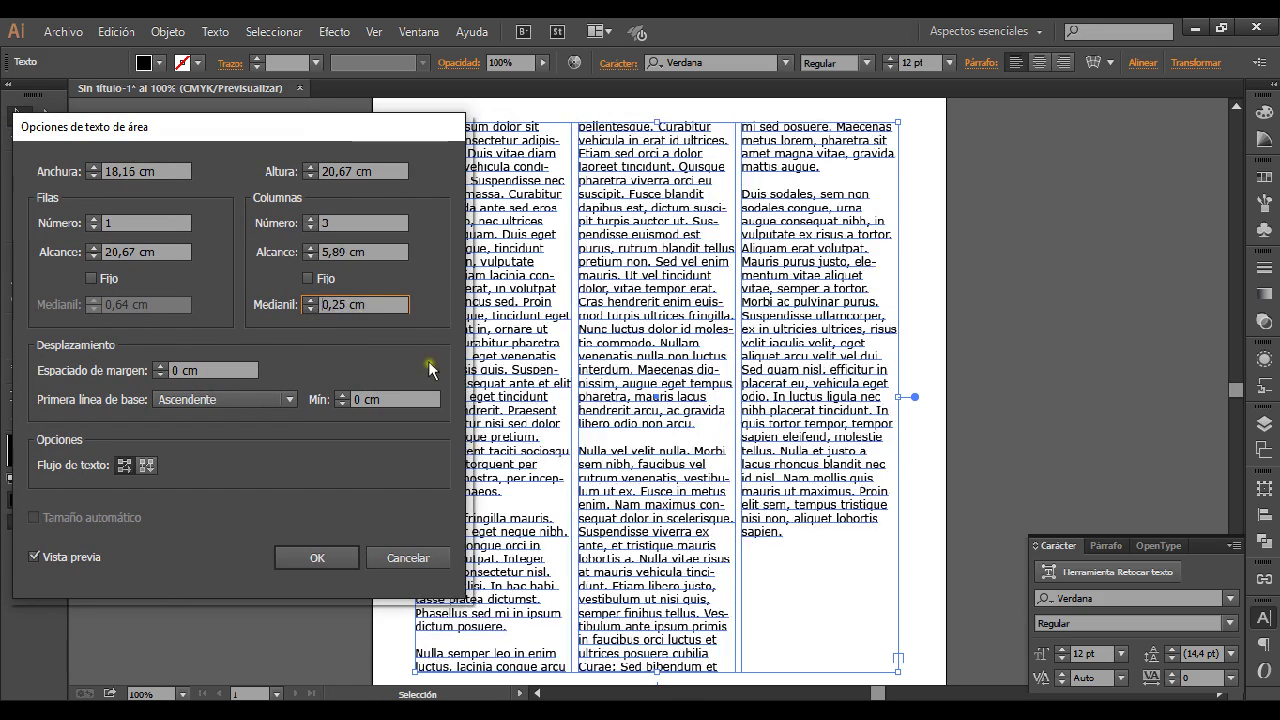
left_click(312, 305)
type("0,5")
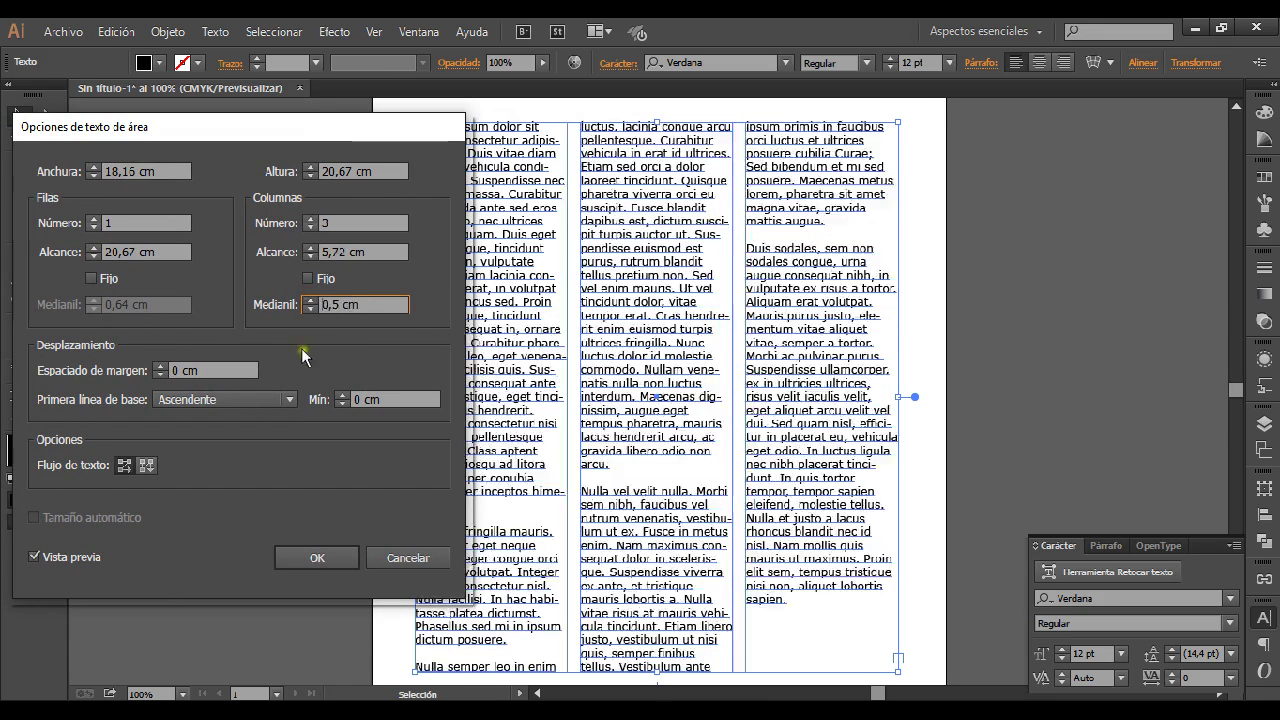
left_click(326, 557)
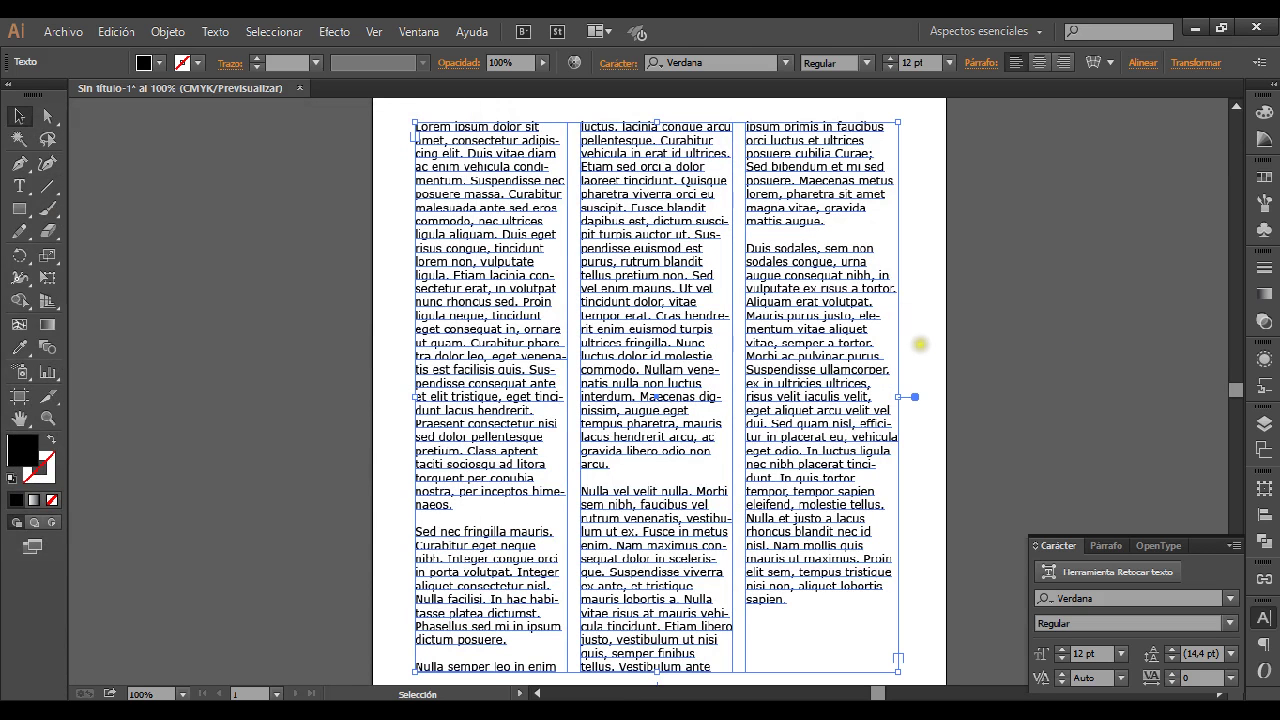
left_click(955, 340)
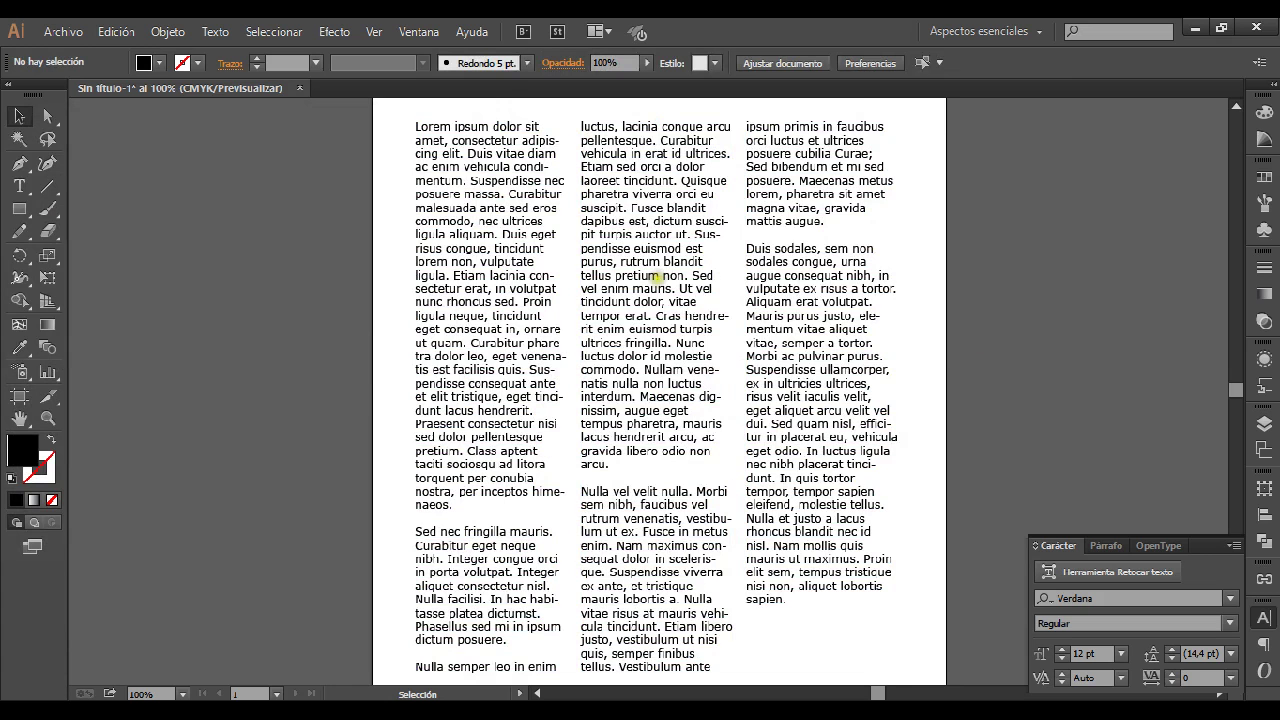
Move the three-column text area down the page to leave room for a heading above it, and deselect it.
scroll(807, 279, "down", 1)
left_click(664, 570)
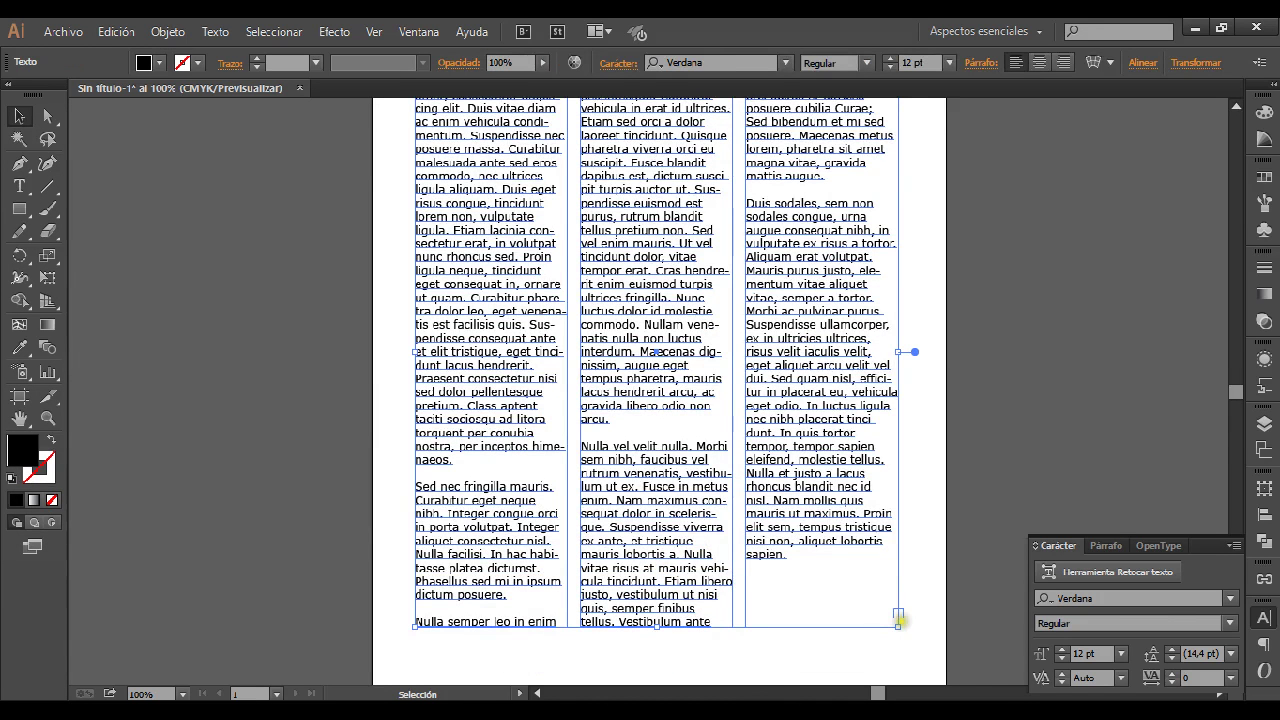
scroll(785, 463, "up", 1)
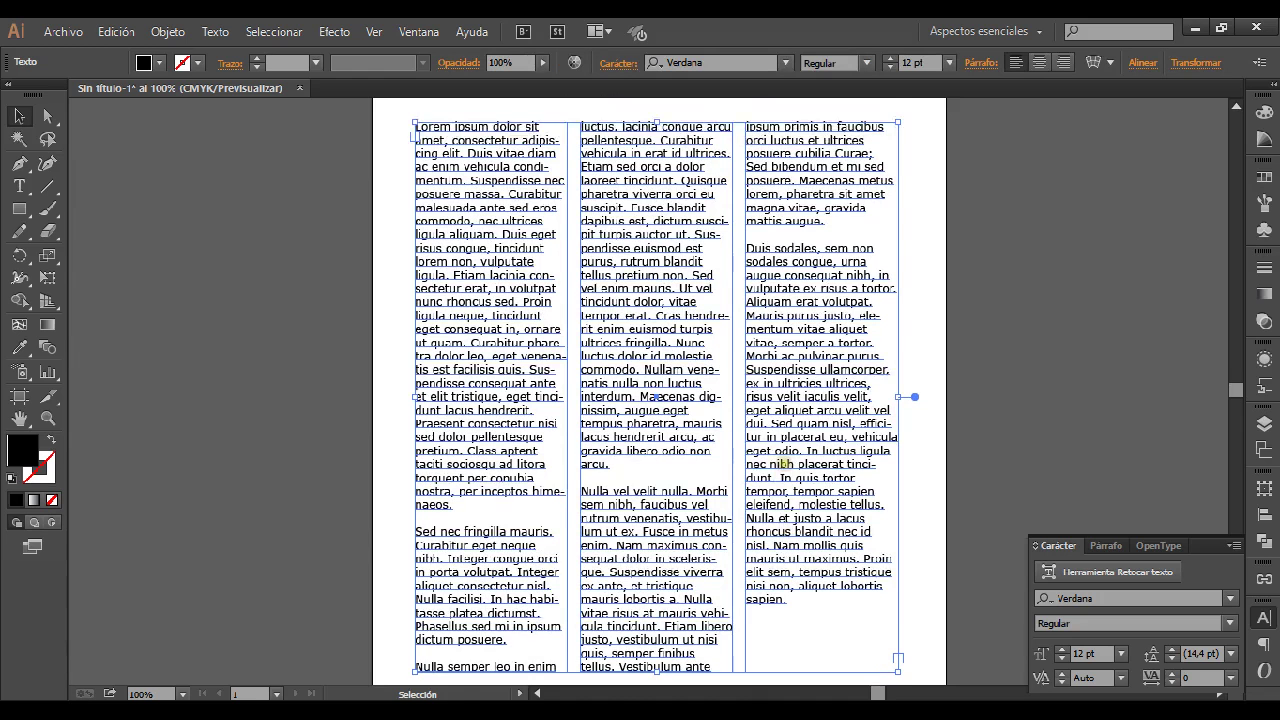
left_click(678, 371, "ctrl+alt")
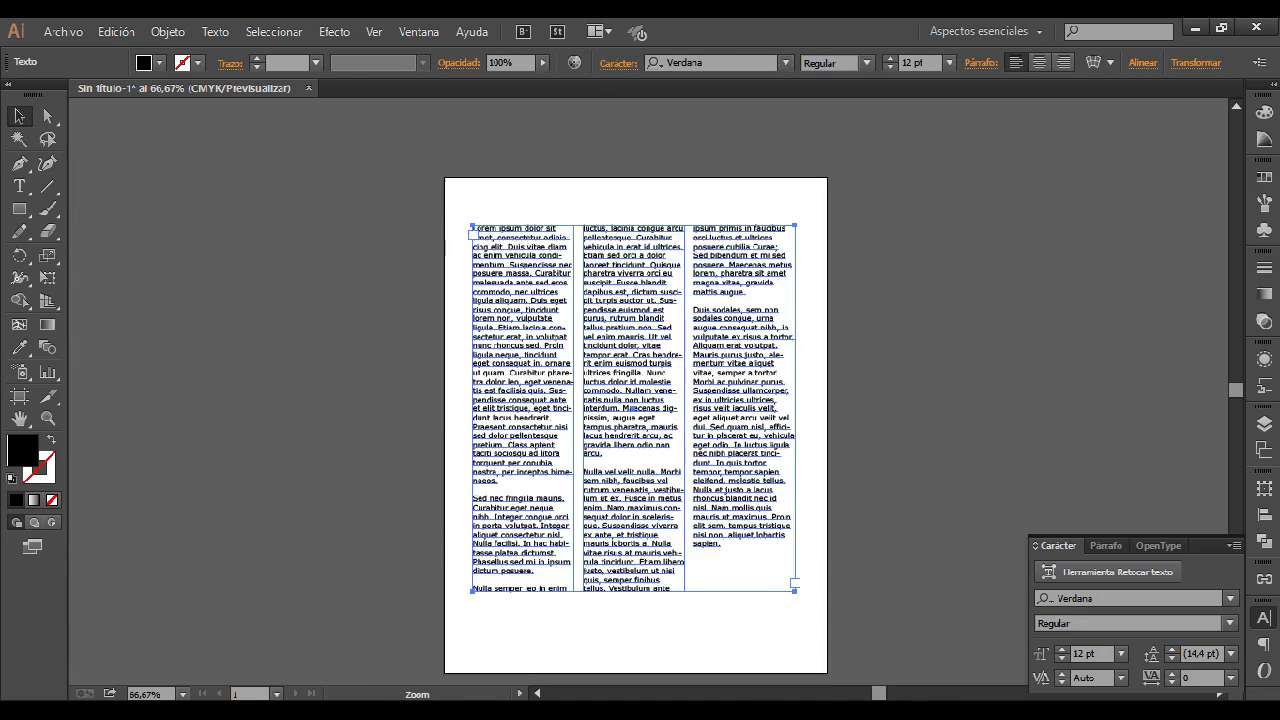
left_click_drag(620, 296, 627, 338)
left_click(220, 306)
Add a point text reading "Título" in the empty space above the columns.
left_click(19, 186)
left_click(513, 219)
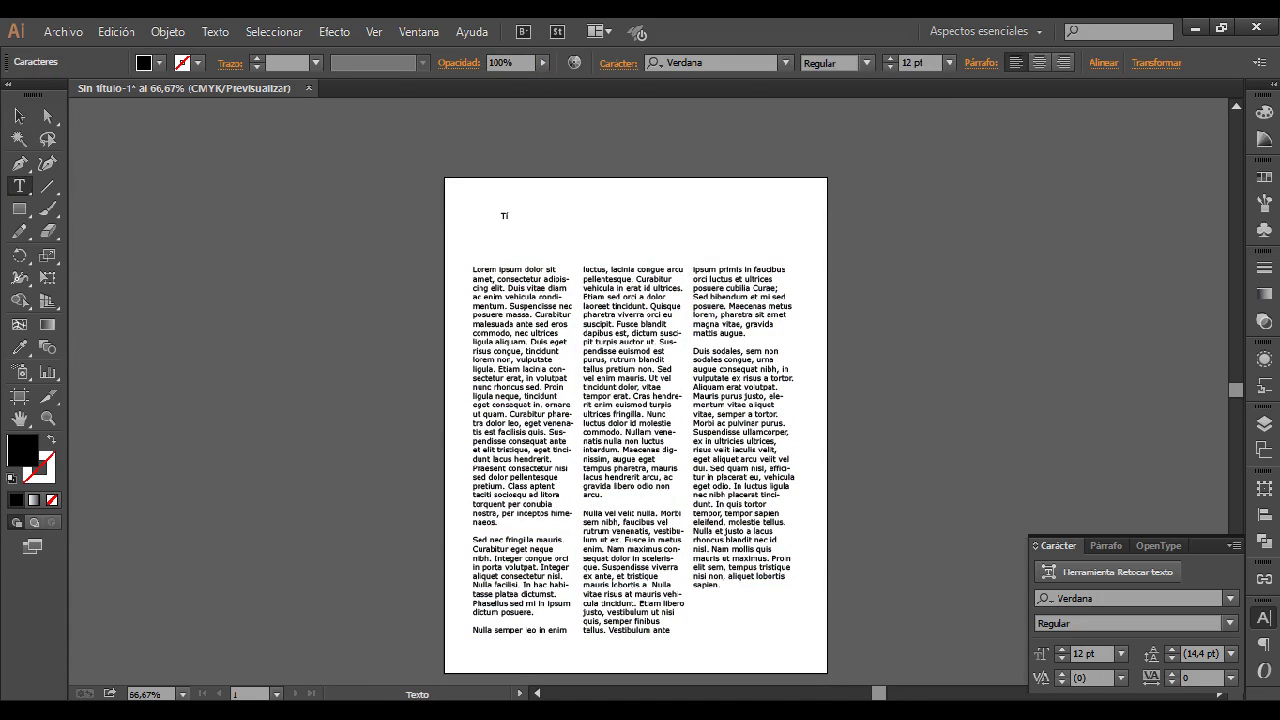
left_click(19, 116)
Enlarge the "Título" text to heading size and place it above the columns, flush with the first column's left edge.
left_click(521, 221)
left_click_drag(521, 222, 748, 322)
left_click_drag(638, 283, 591, 210)
left_click(1005, 222)
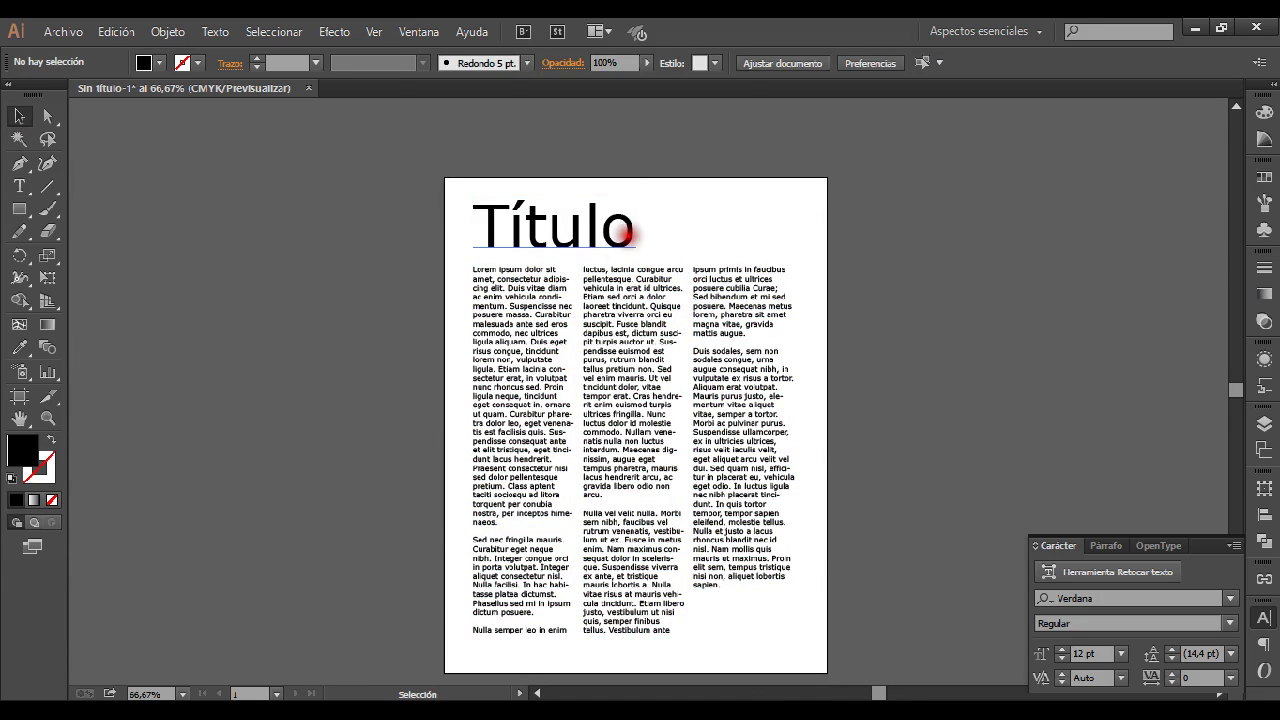
Shrink the "Título" heading slightly and add a point text reading "Subtítulo" in the empty space beside it.
left_click_drag(634, 232, 621, 192)
left_click(19, 186)
left_click(800, 246)
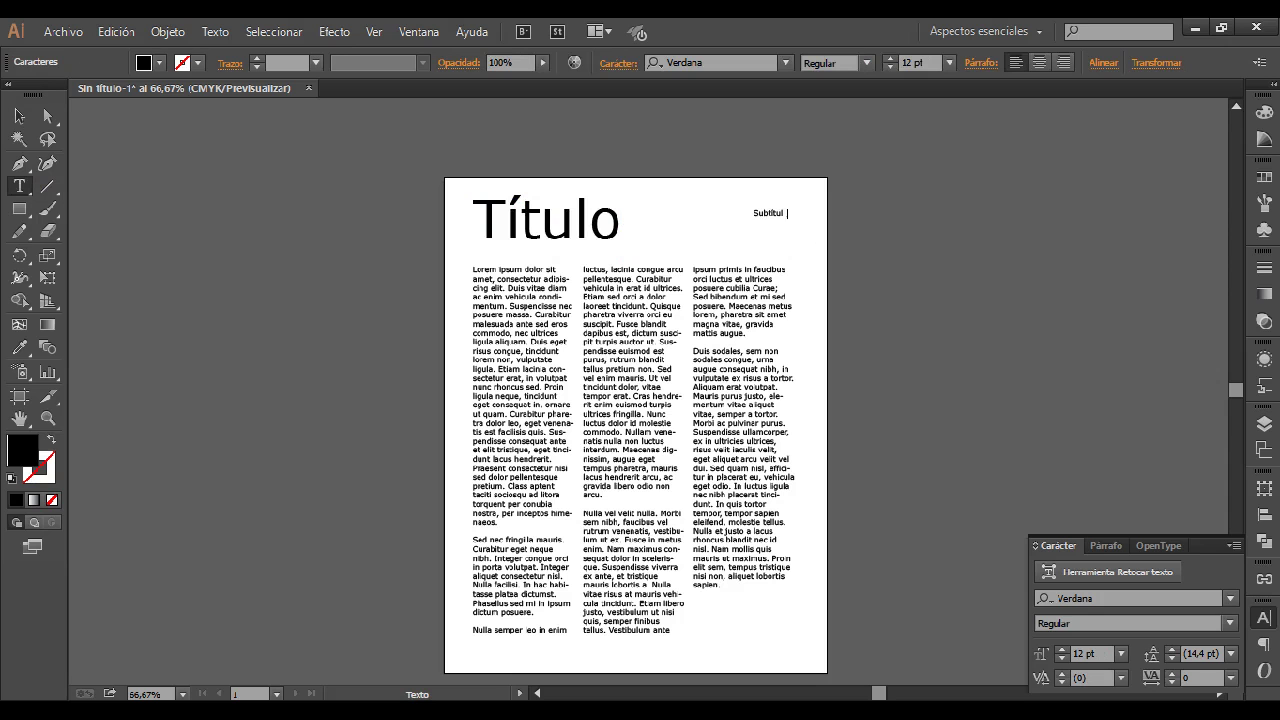
left_click(19, 116)
left_click(989, 260)
Enlarge the "Subtítulo" text to 15,75 pt and place it just beneath the heading, aligned with the heading's right end.
left_click(770, 214)
left_click_drag(789, 224, 800, 225)
left_click_drag(770, 212, 600, 249)
left_click(799, 239)
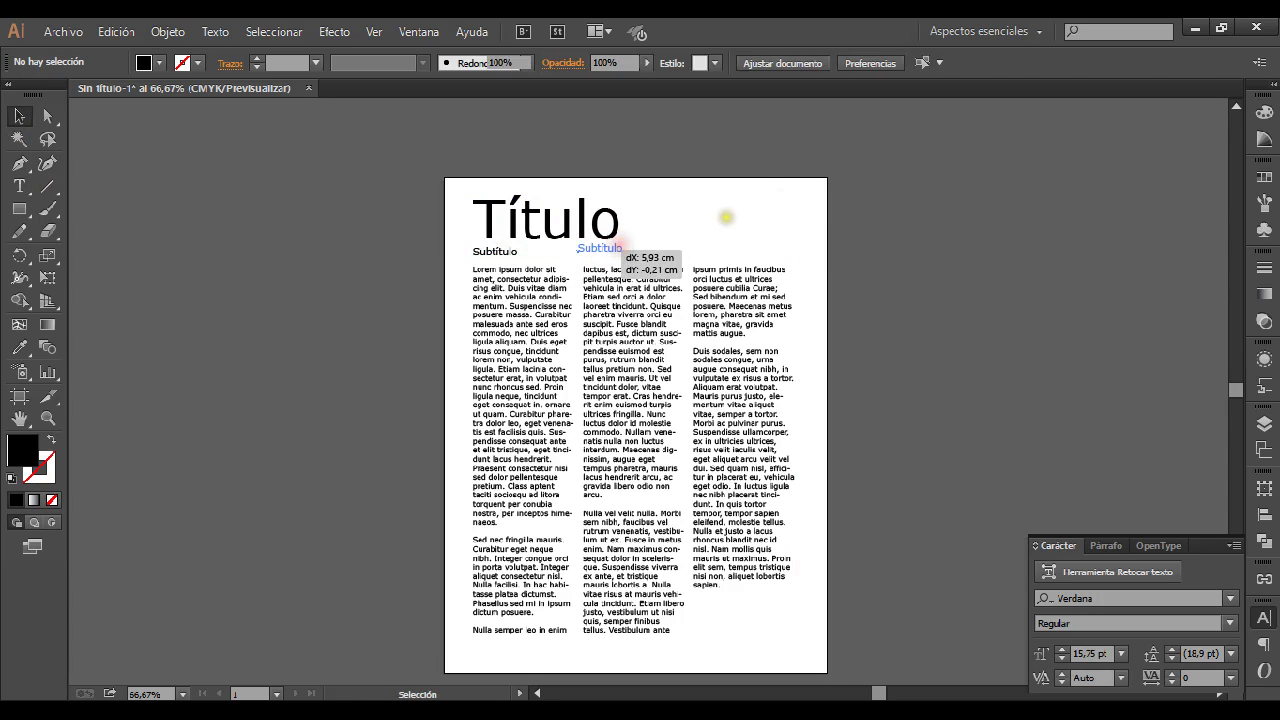
left_click(729, 215)
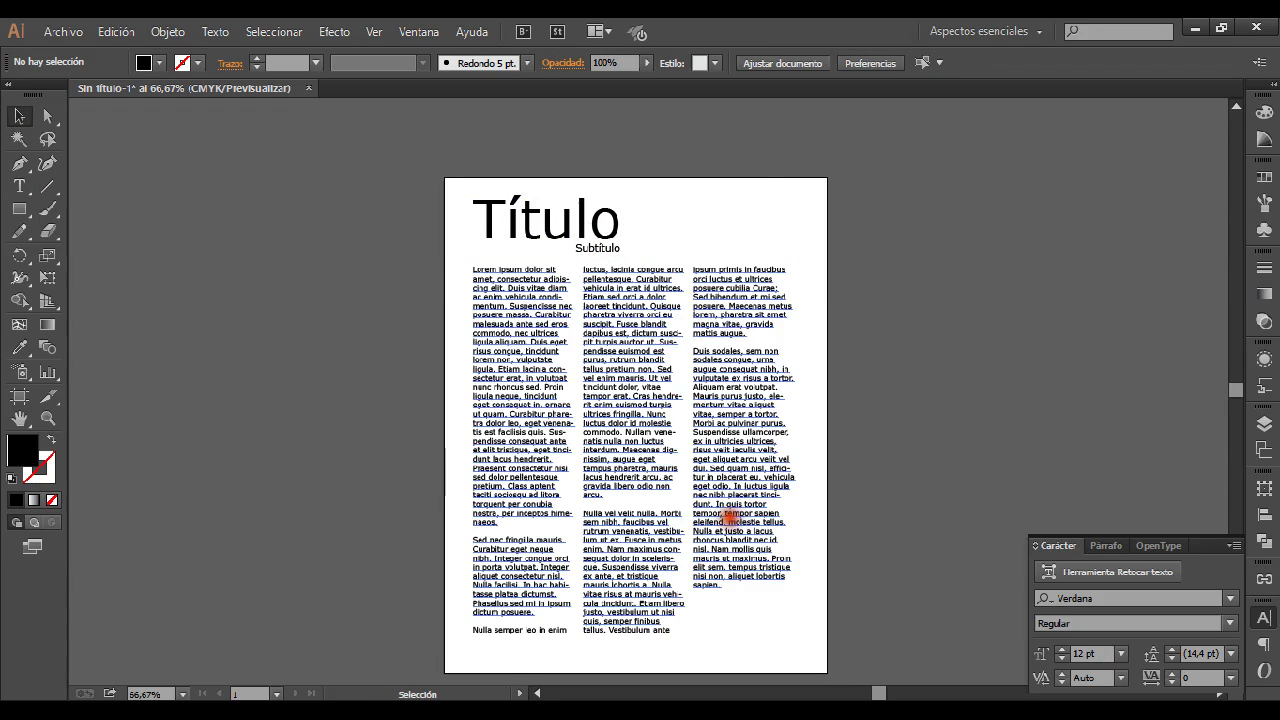
Move the three-column text area slightly down the page to leave more space under the subtitle, and deselect it.
left_click(721, 328)
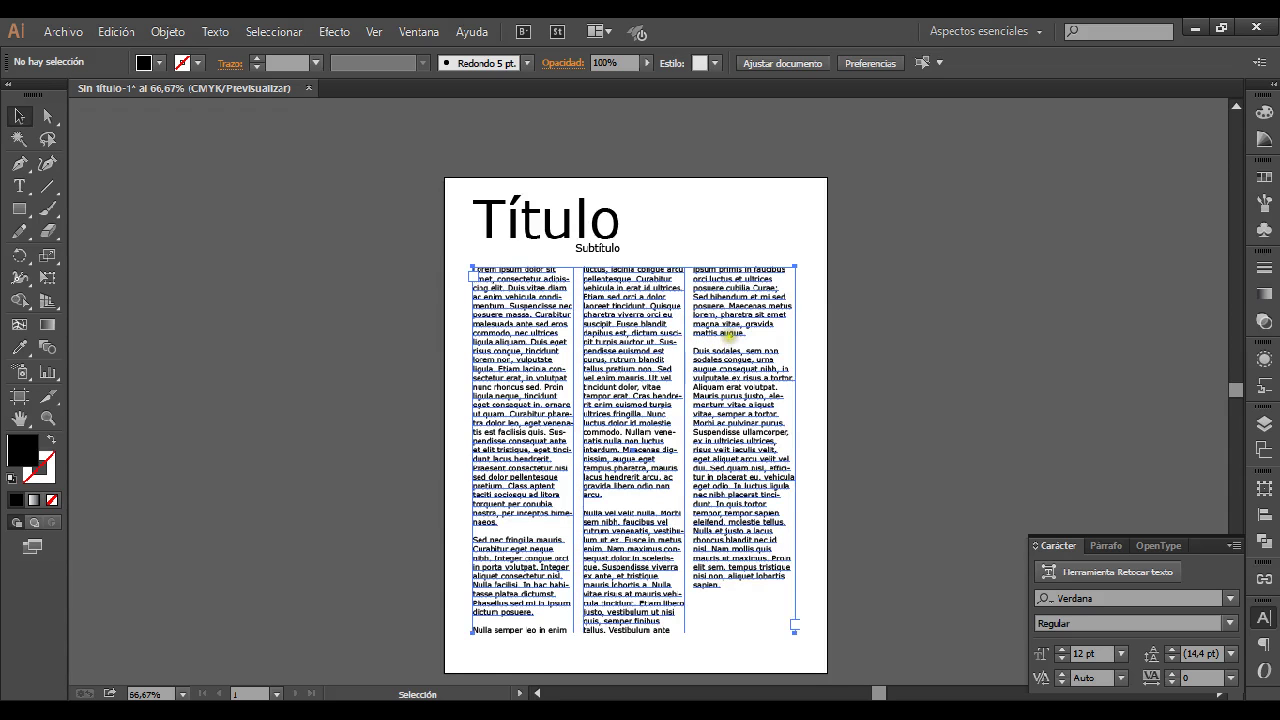
left_click_drag(731, 298, 729, 317)
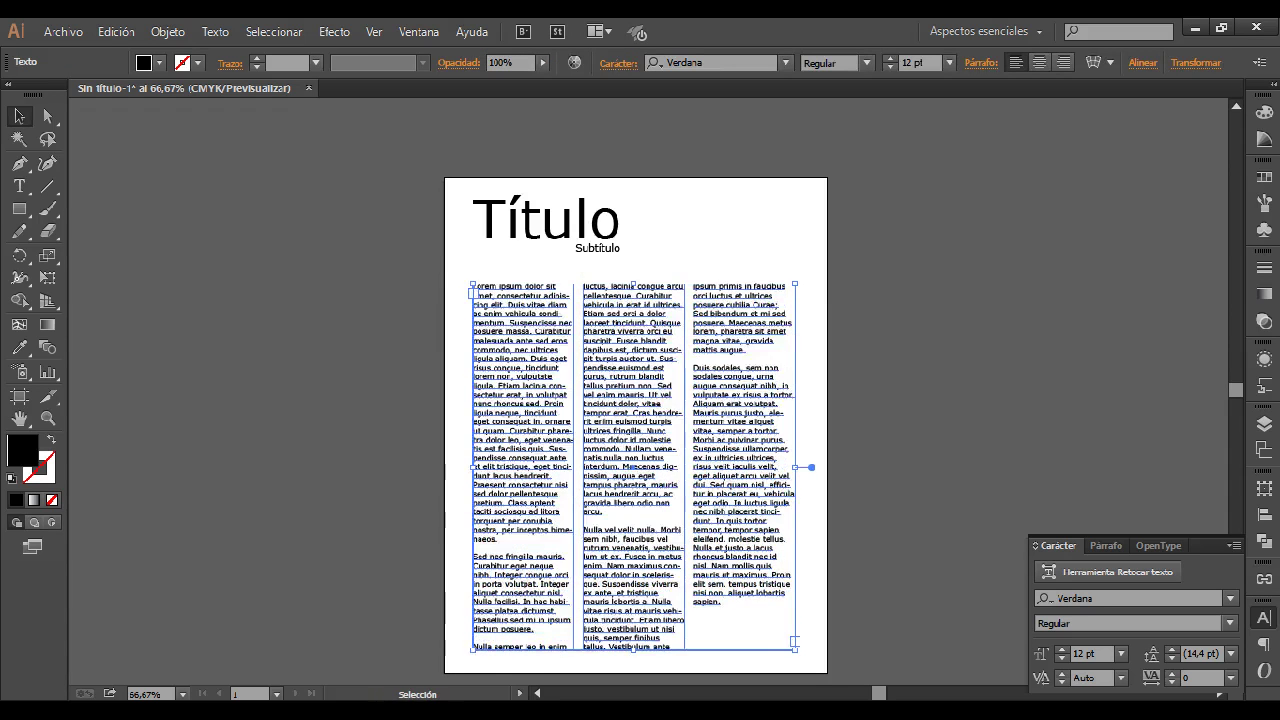
left_click(1014, 282)
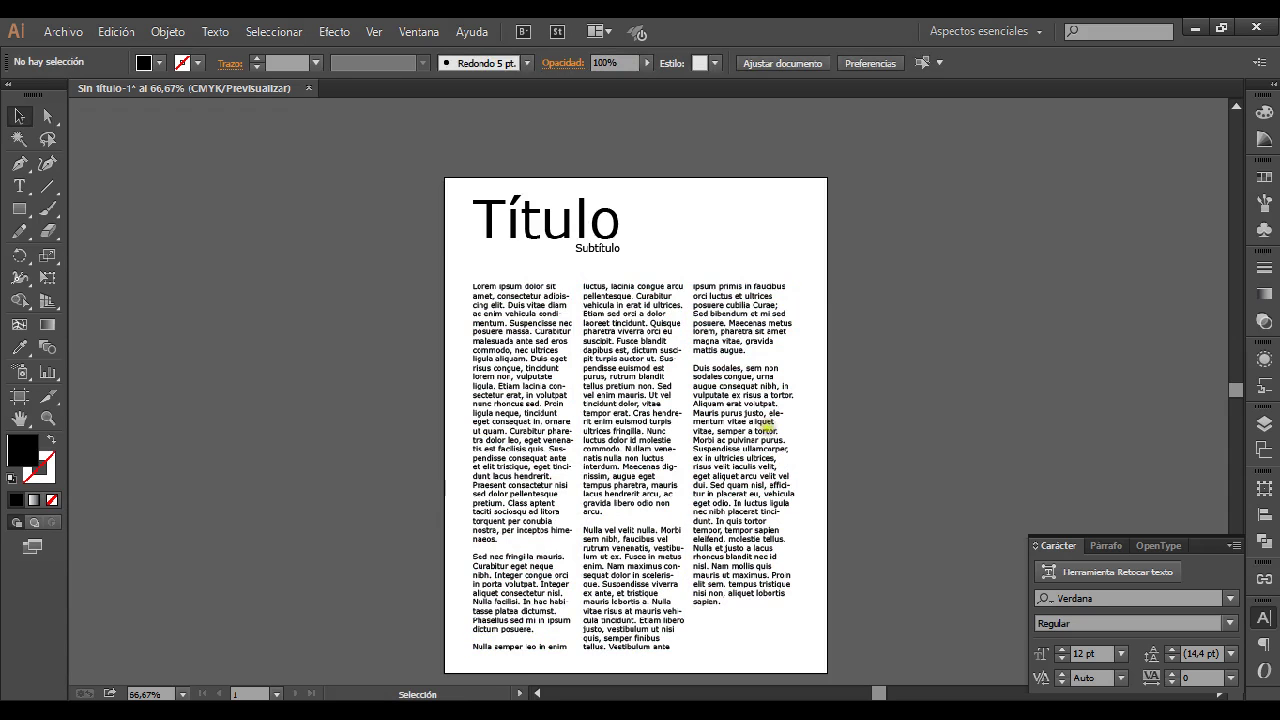
Try narrowing the three-column text area to about half its width and inspect how the text reflows up close.
left_click(750, 385)
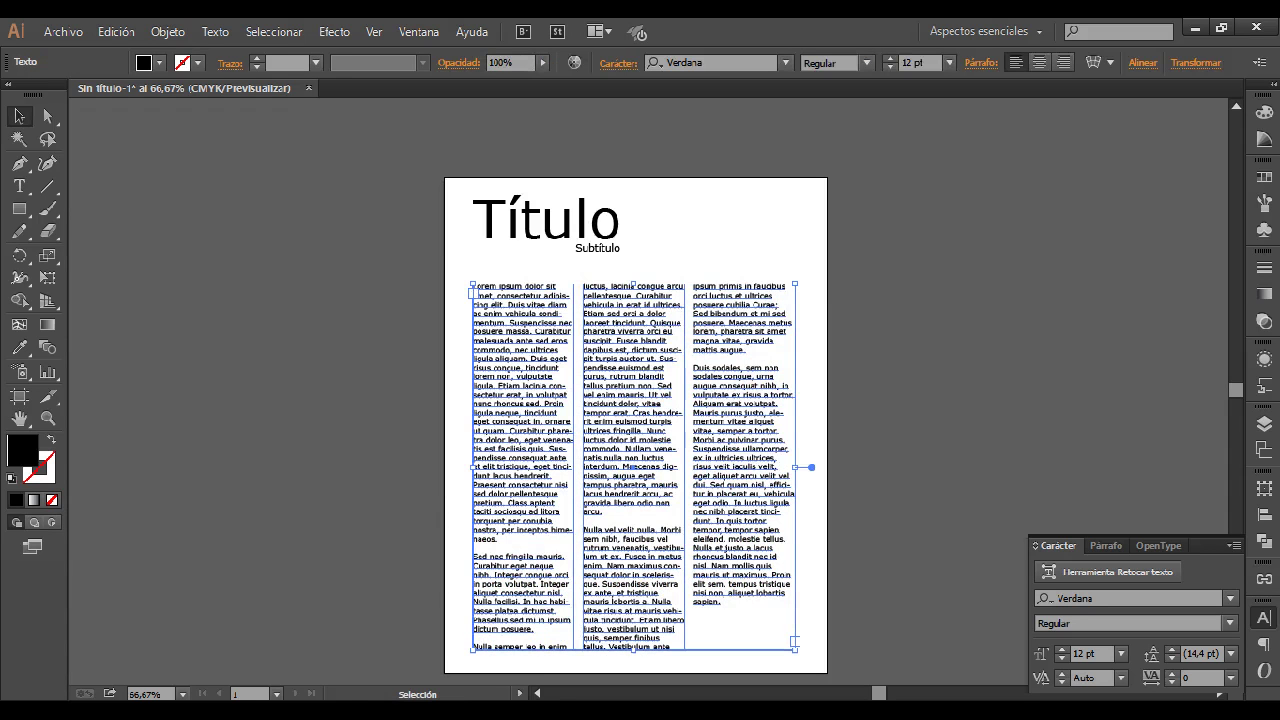
left_click_drag(814, 467, 631, 467)
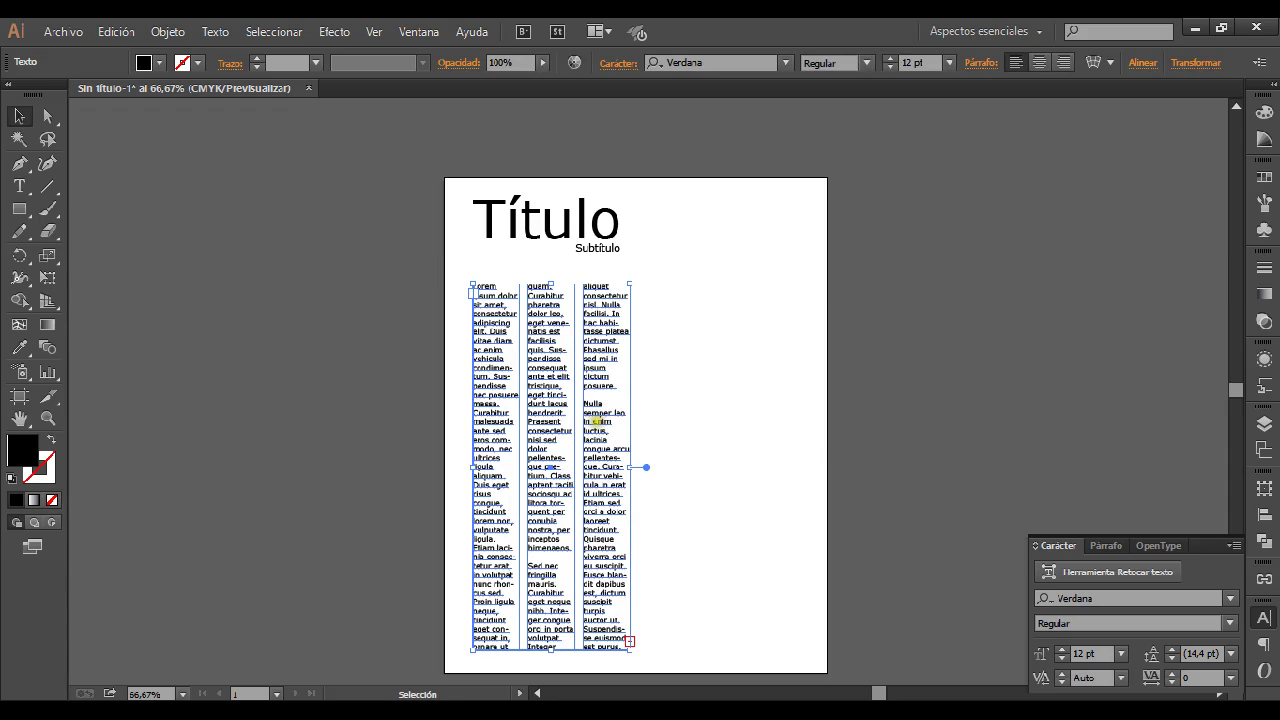
key("ctrl+space")
left_click_drag(455, 265, 716, 468)
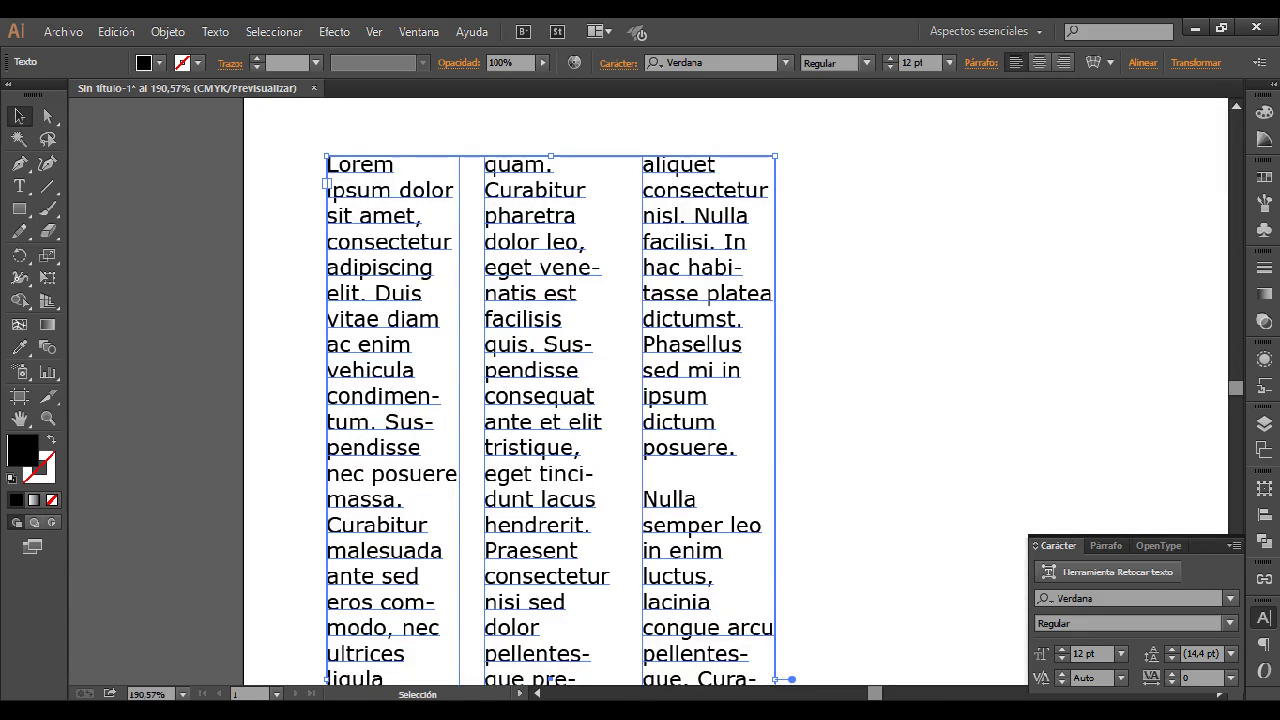
key("space")
left_click_drag(823, 517, 791, 399)
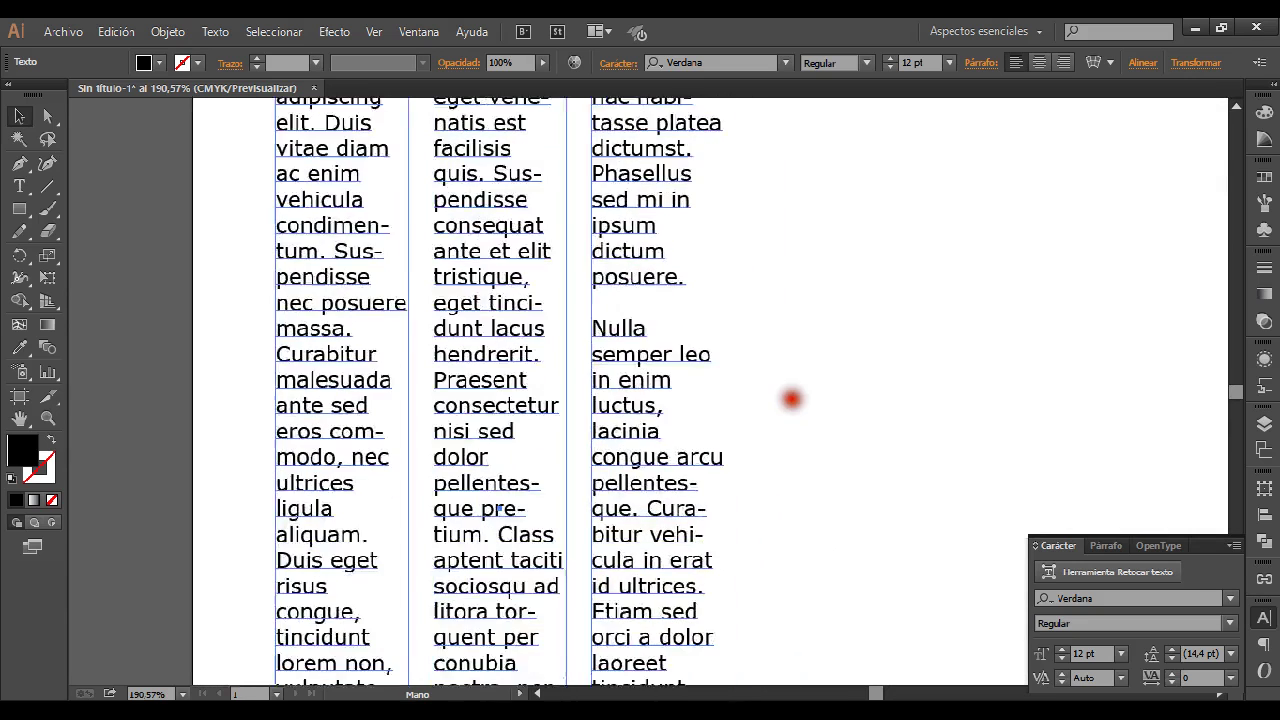
Widen the three-column text area until it nearly reaches the page's right edge, leaving a small margin, and deselect it.
left_click_drag(726, 507, 1205, 493)
left_click(825, 385, "ctrl+alt")
left_click(720, 429, "ctrl+alt")
left_click(623, 386, "ctrl+alt")
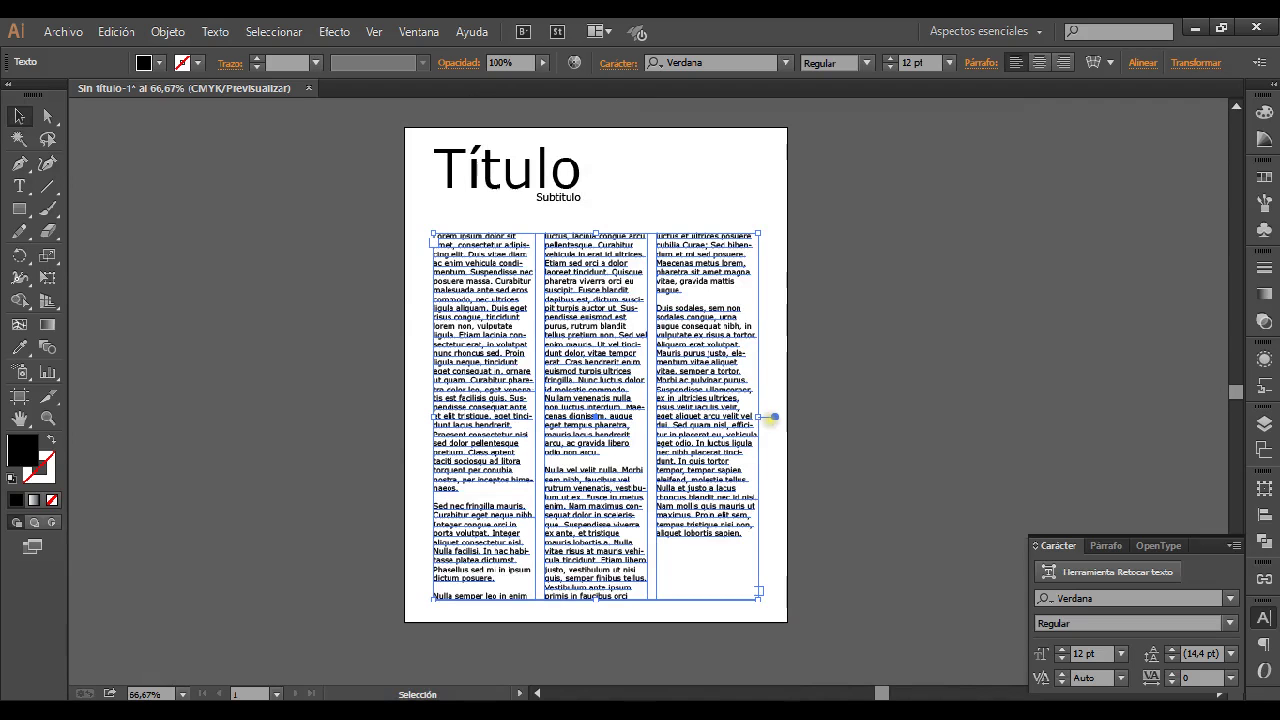
left_click_drag(773, 416, 732, 431)
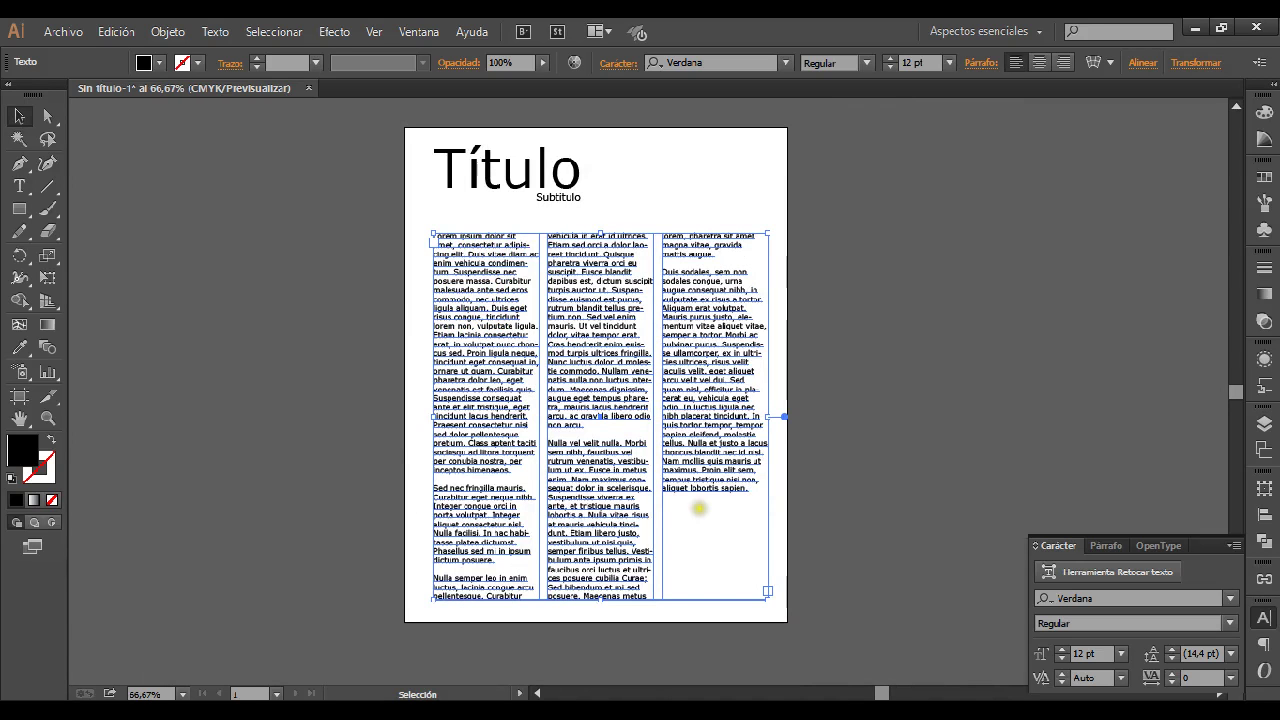
left_click(886, 271)
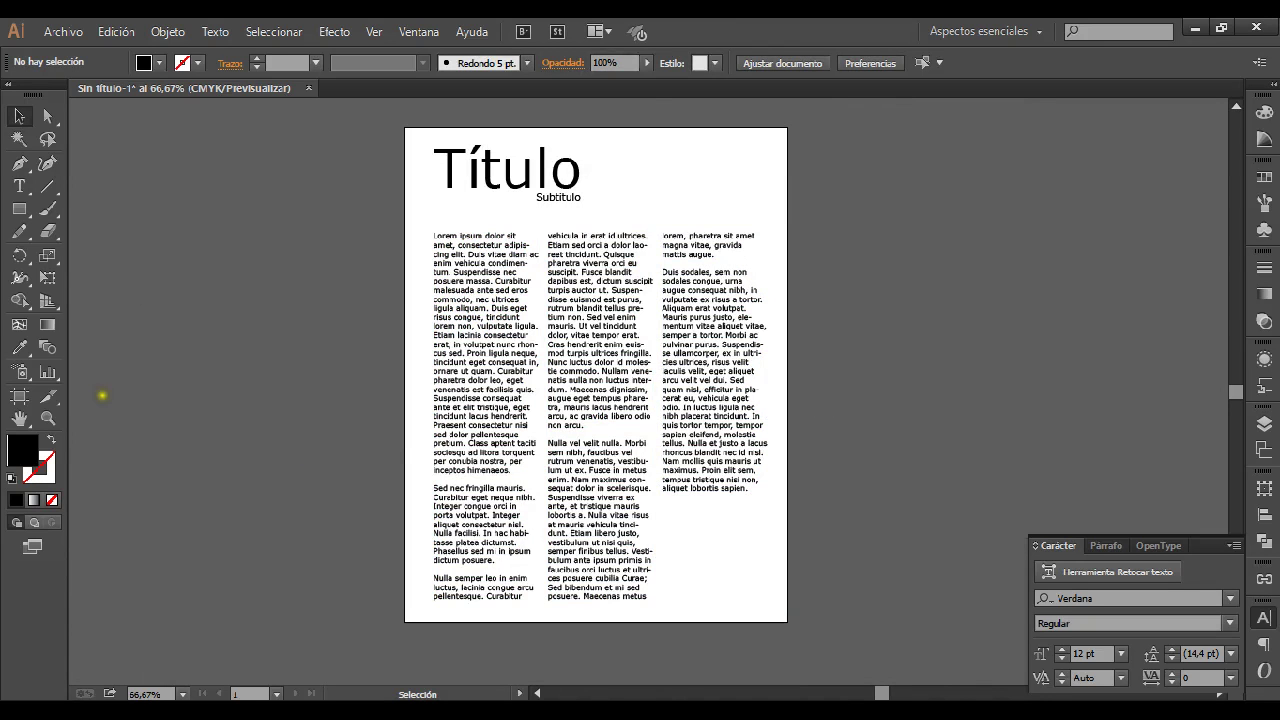
Draw a large circle with the Ellipse tool overlapping the page's lower-left corner and the text, and shift it slightly left.
left_click(19, 210)
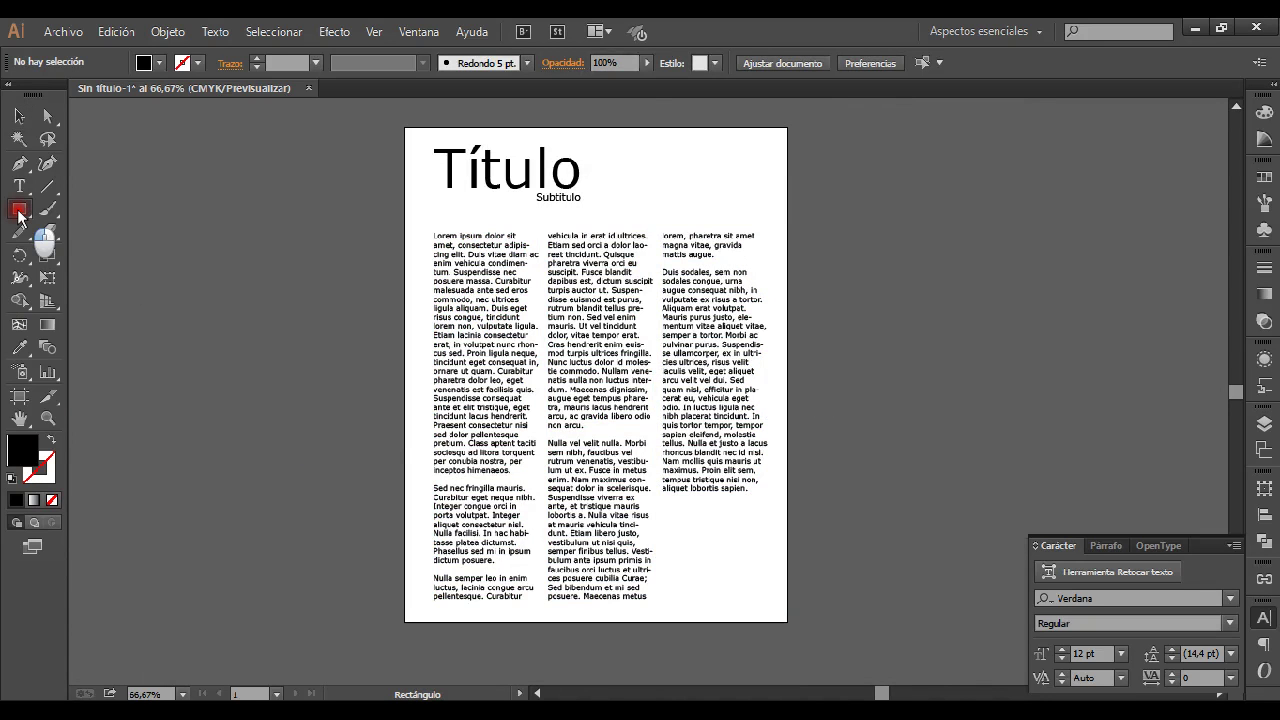
left_click_drag(19, 214, 92, 250)
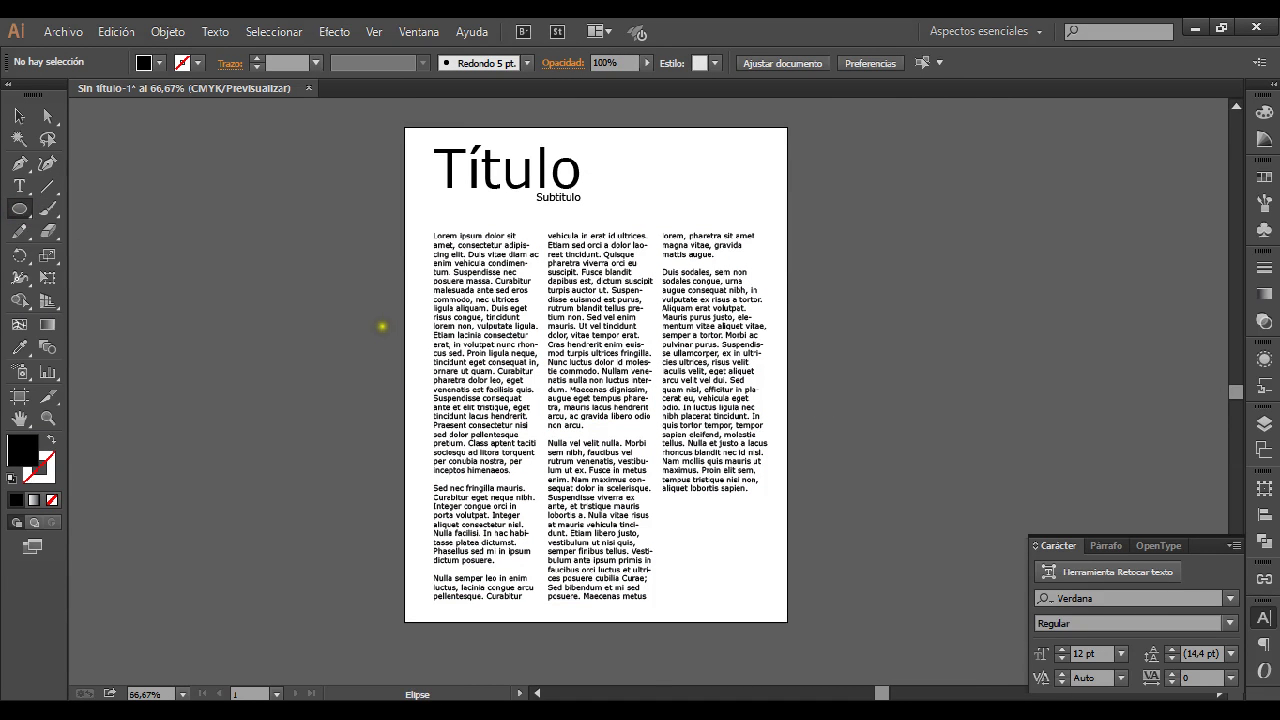
left_click_drag(338, 382, 653, 684)
key("v")
left_click_drag(539, 488, 510, 489)
left_click(952, 366)
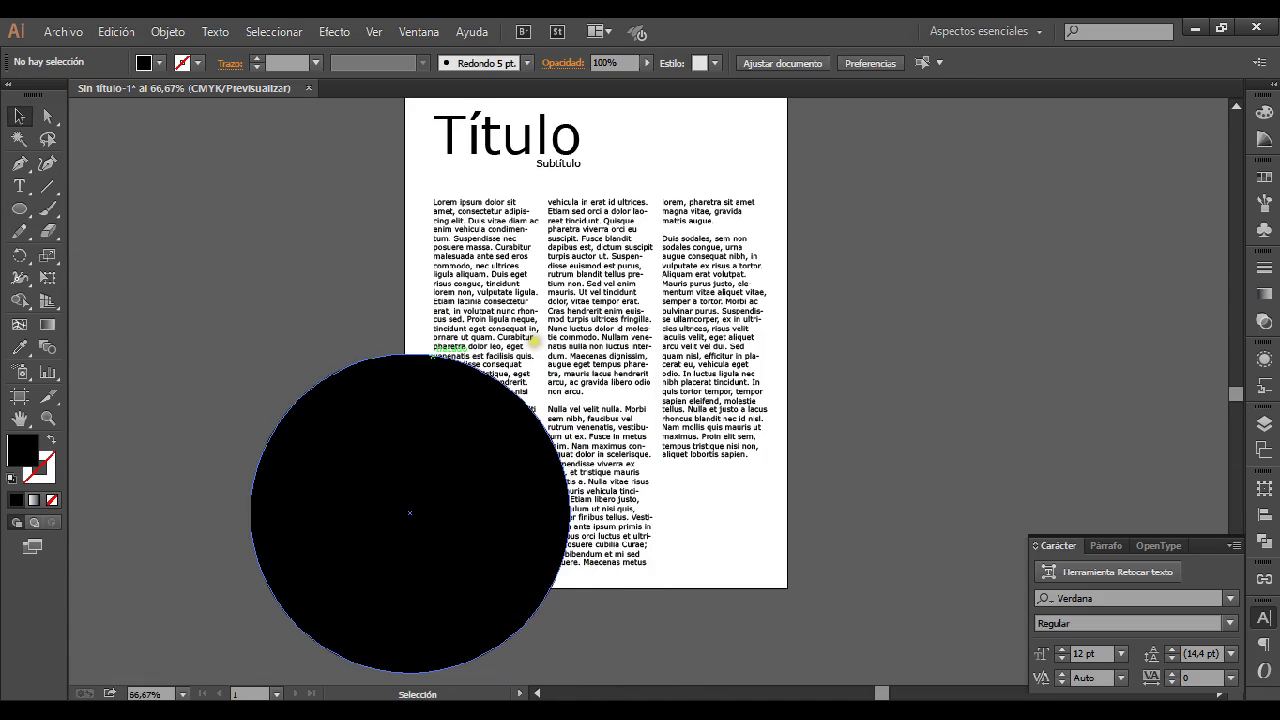
Fill the circle with a medium blue of C 77.25, M 58.04, Y 0, K 0.
left_click(354, 497)
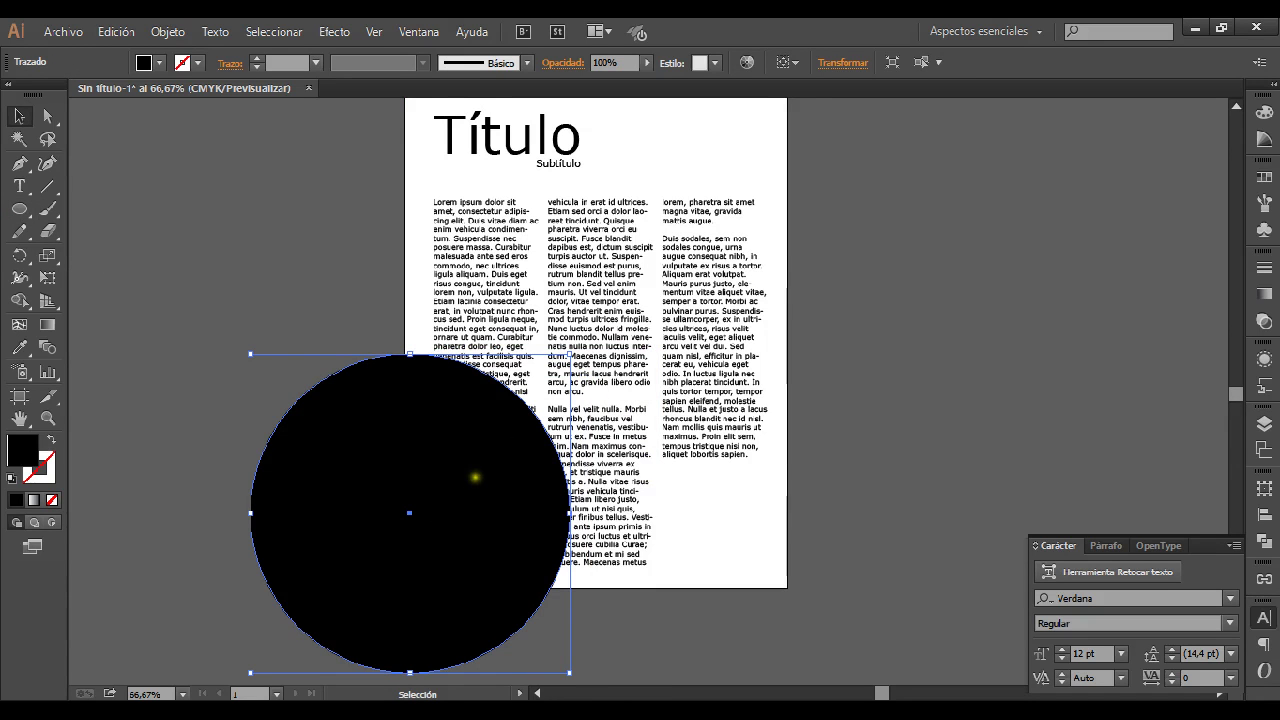
left_click(1264, 112)
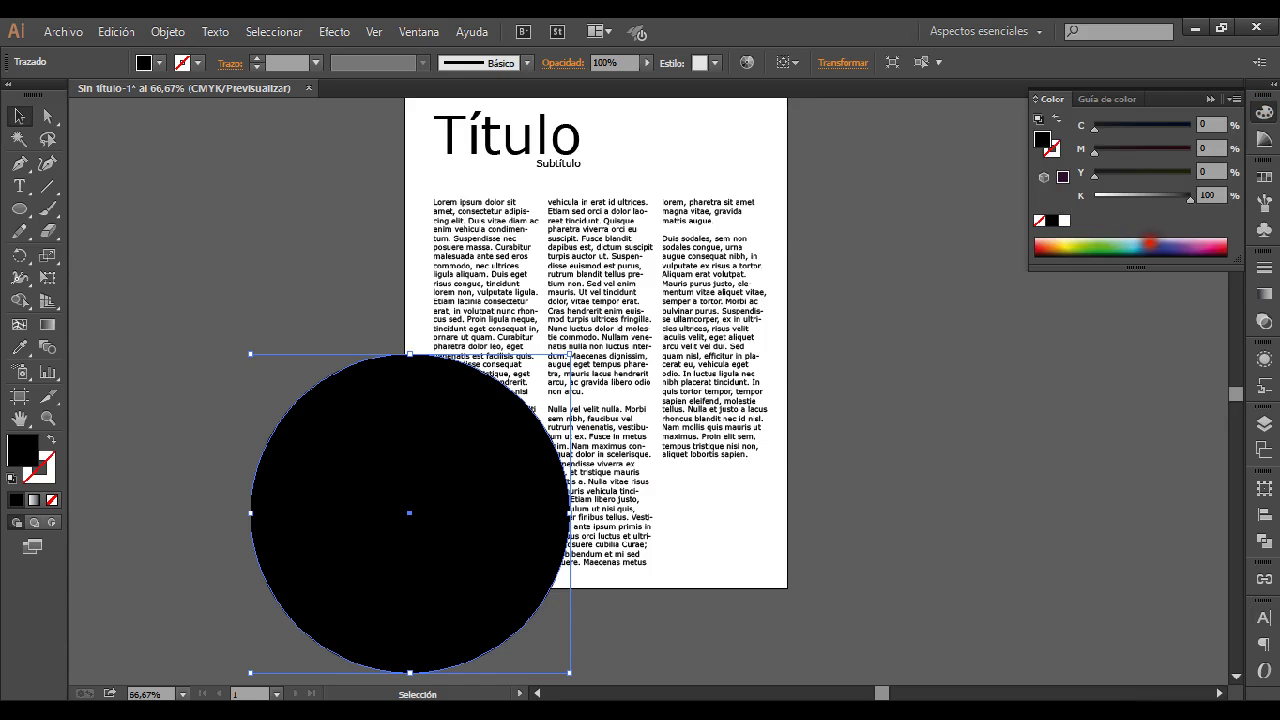
left_click(1150, 244)
left_click(877, 494)
Create a text wrap on the blue circle so the columns flow around it, and deselect it.
left_click(324, 569)
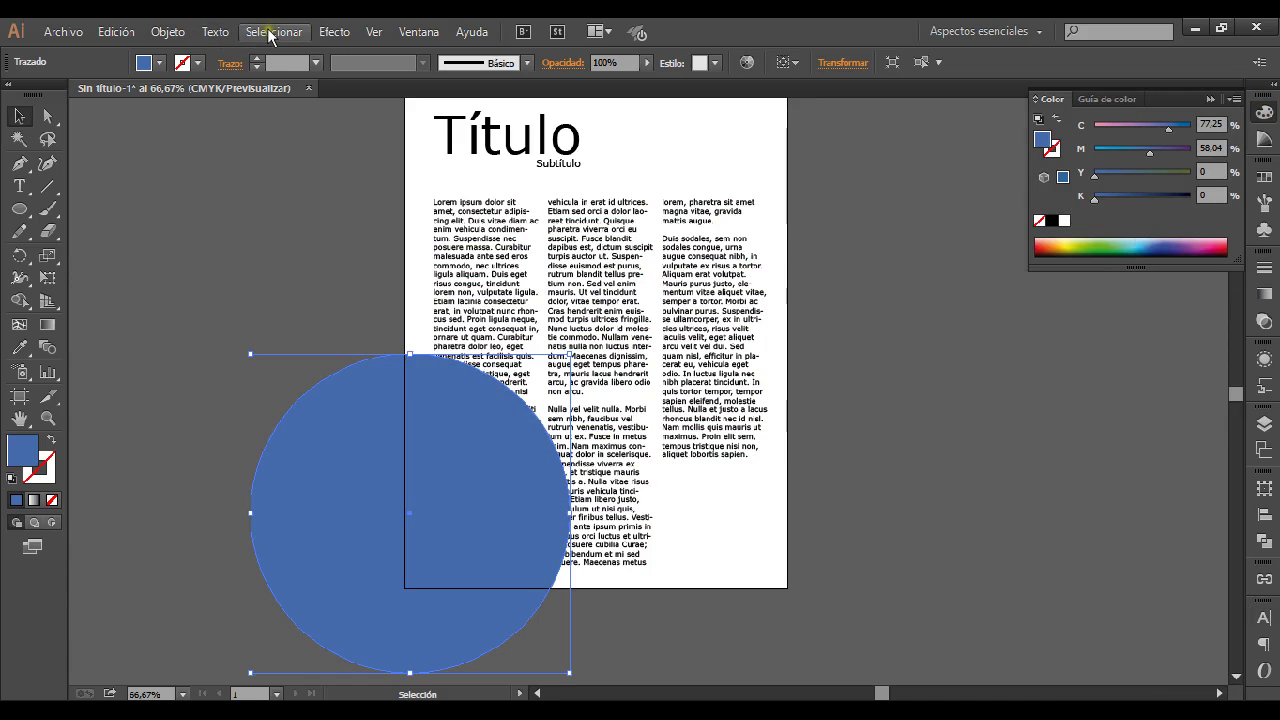
left_click(168, 32)
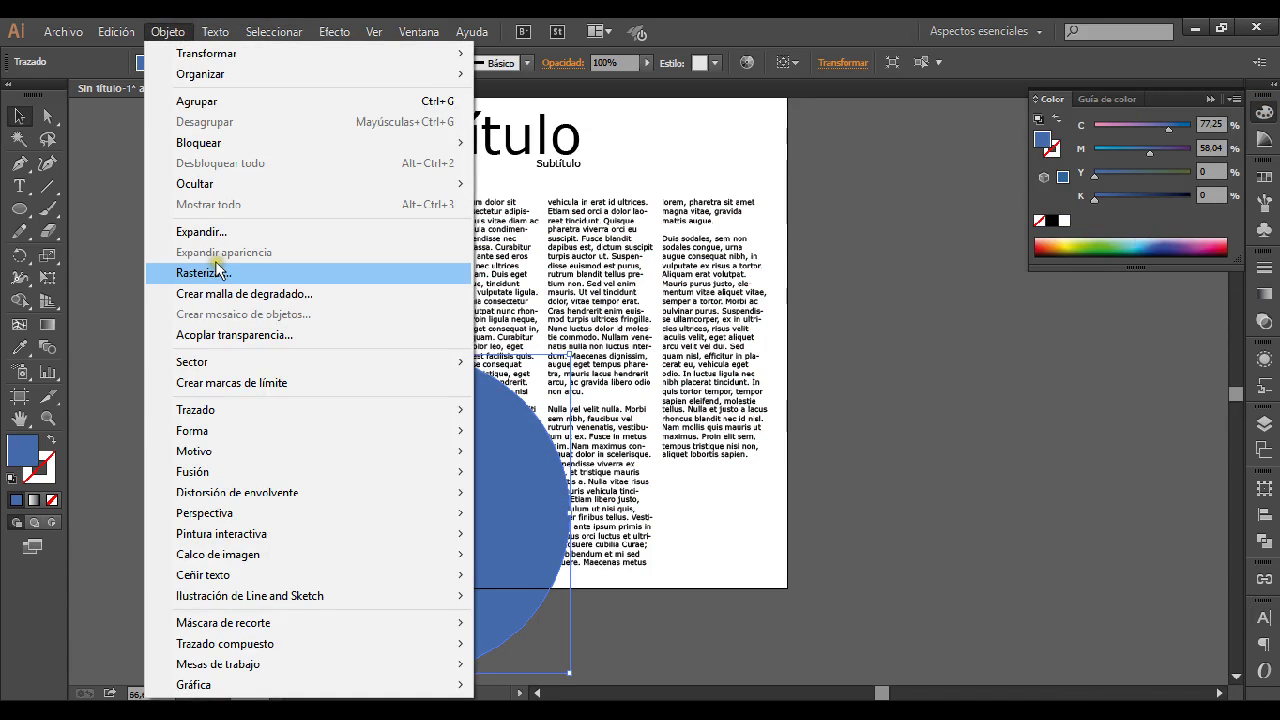
mouse_move(245, 577)
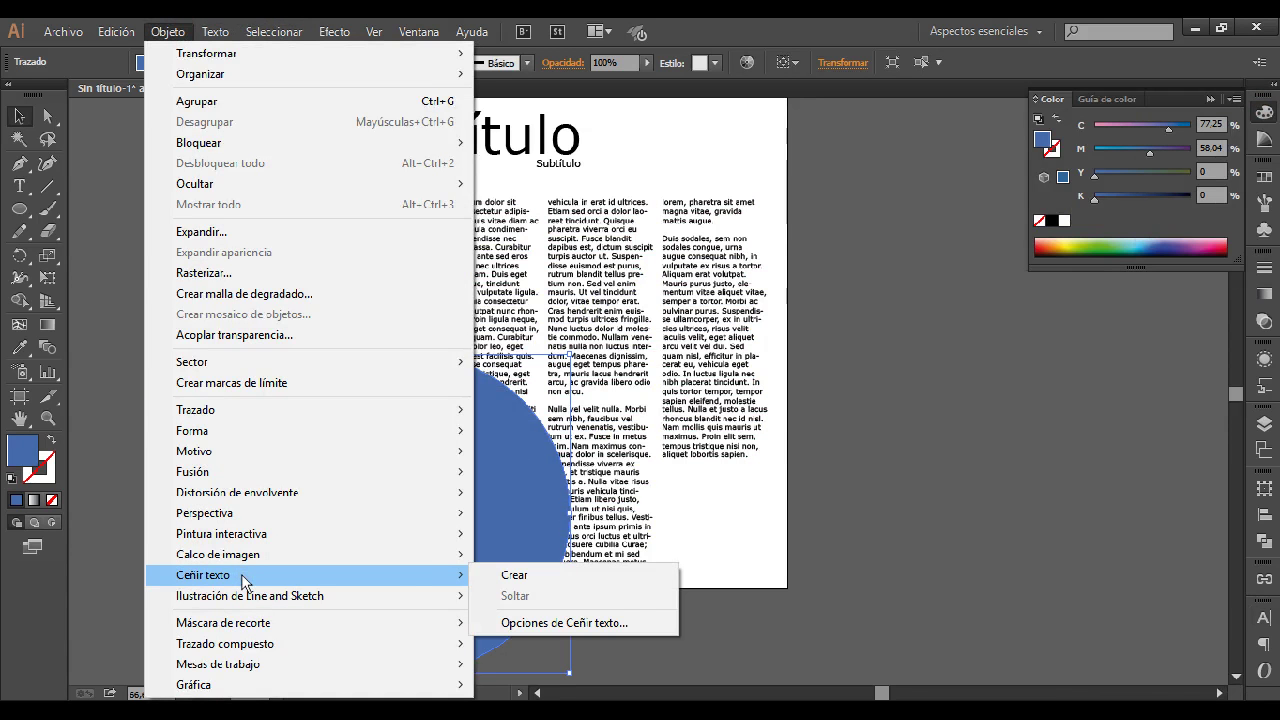
left_click(533, 573)
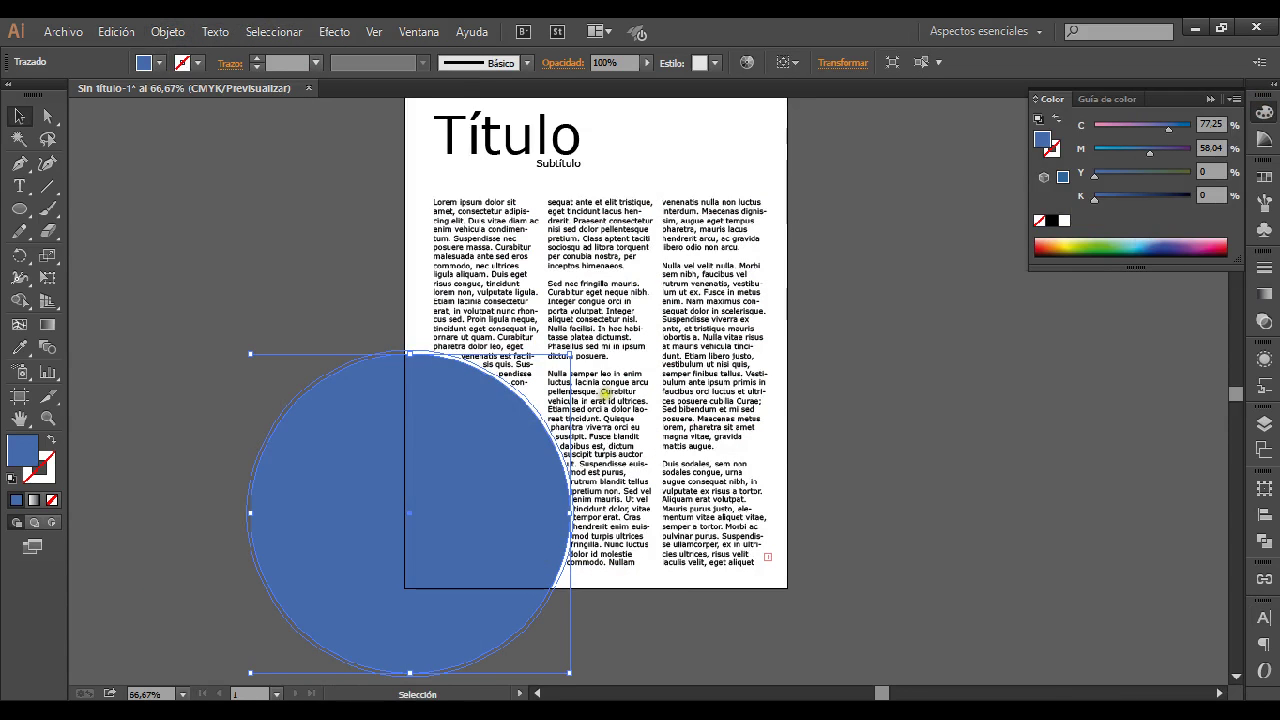
left_click(938, 499)
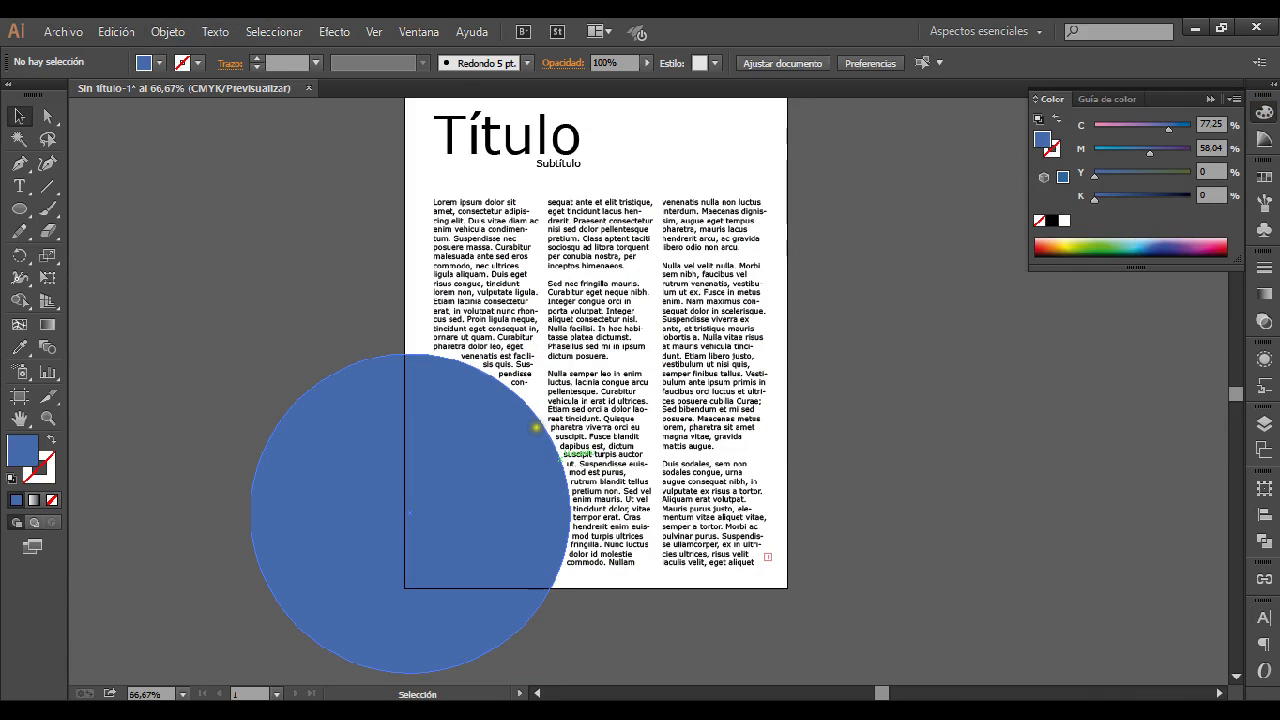
Open the circle's text wrap options, raise the offset to 8 pt and turn on the preview.
left_click(471, 418)
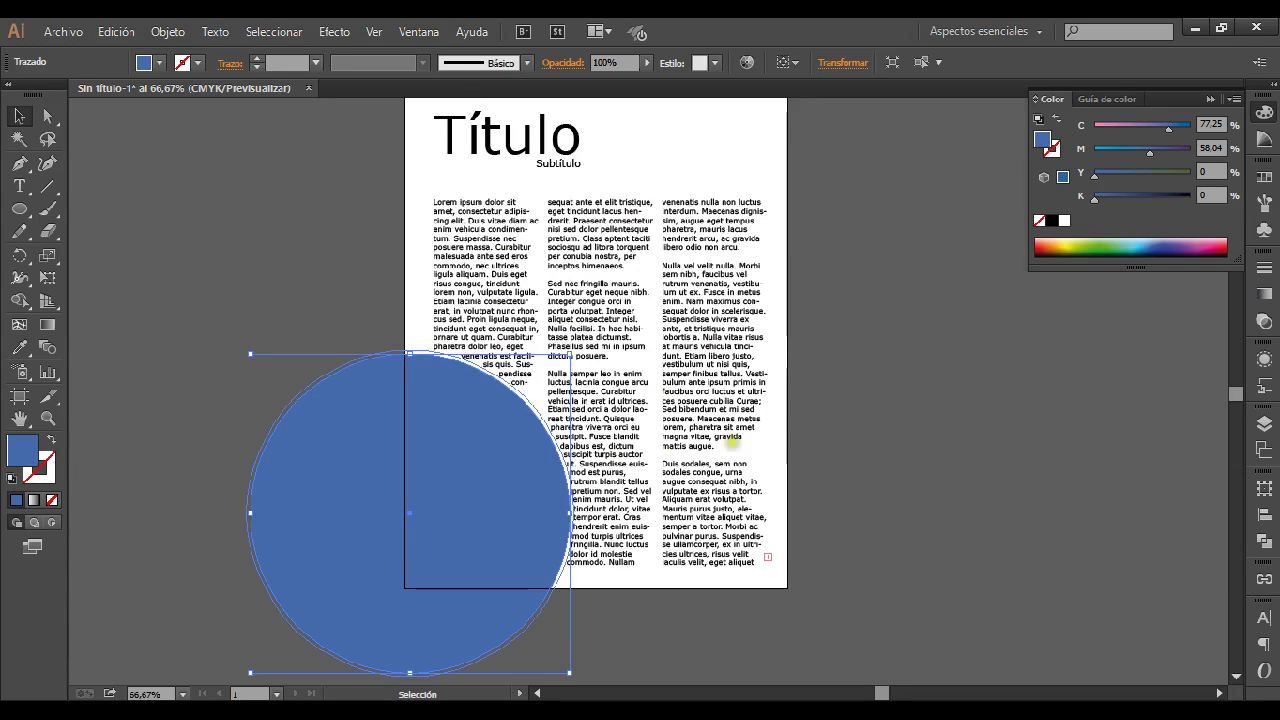
left_click(166, 32)
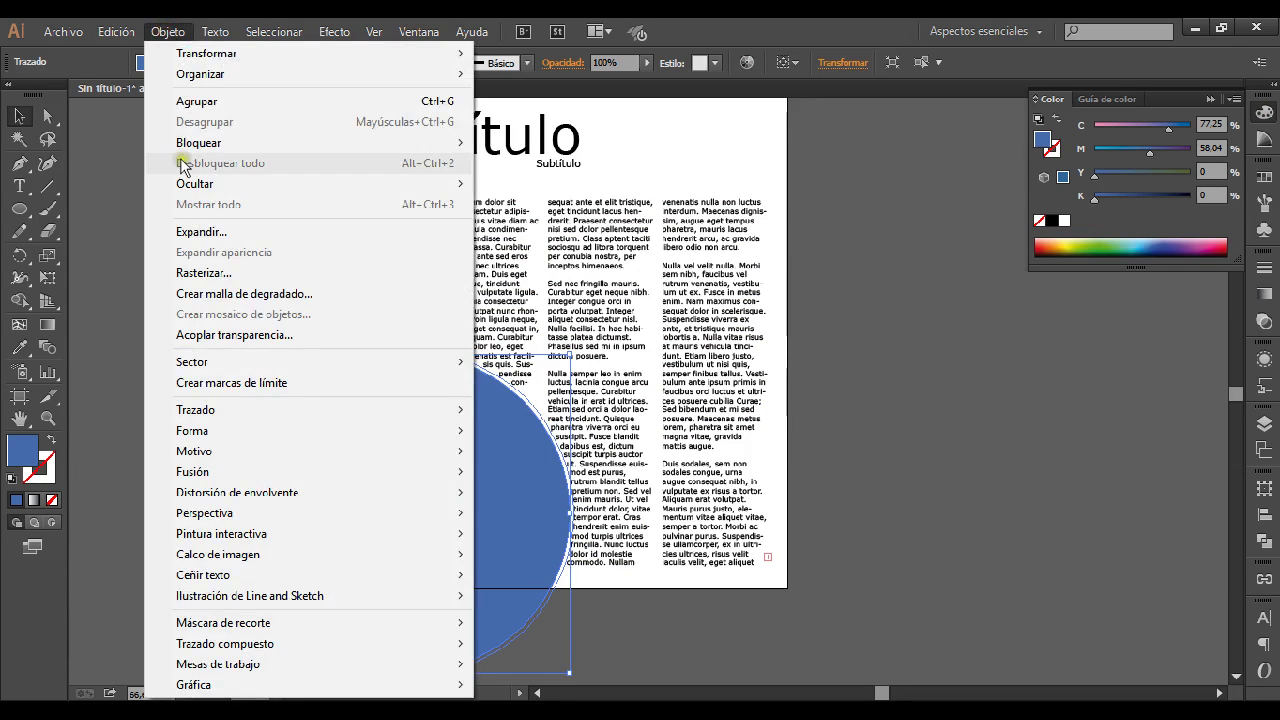
mouse_move(212, 583)
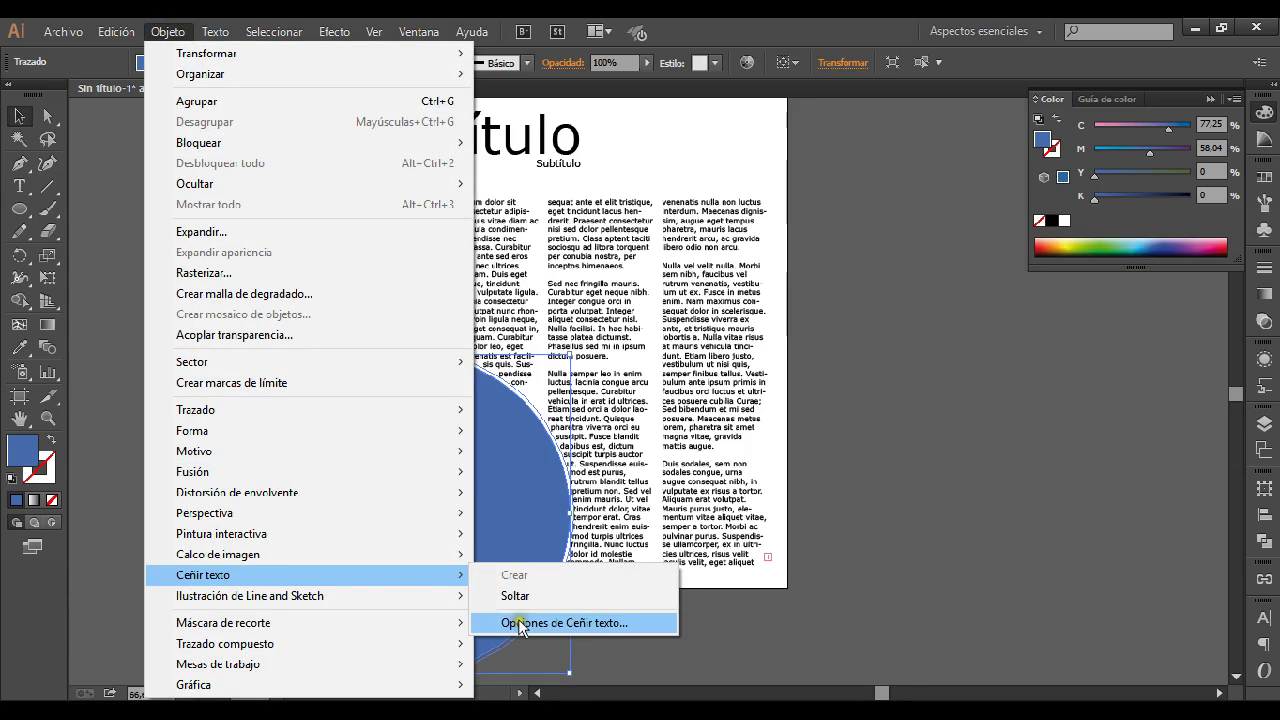
left_click(577, 624)
left_click_drag(509, 191, 963, 191)
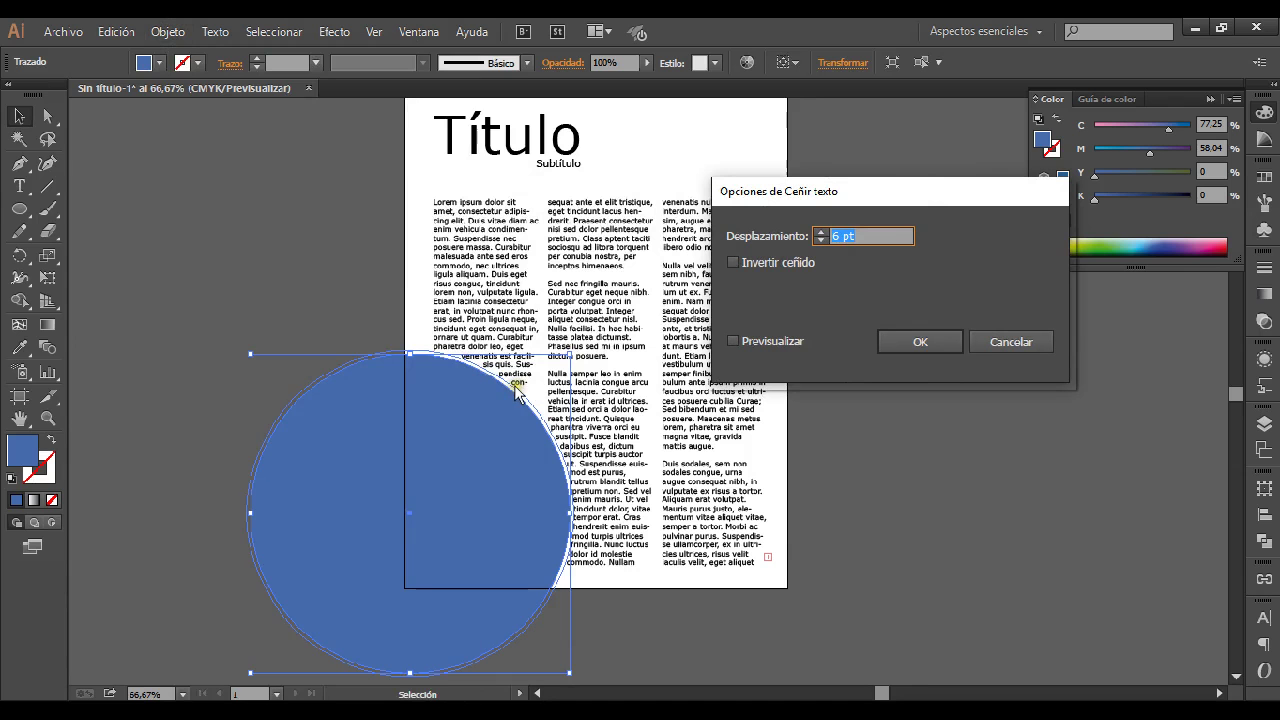
left_click(820, 232)
left_click(820, 232)
left_click(733, 341)
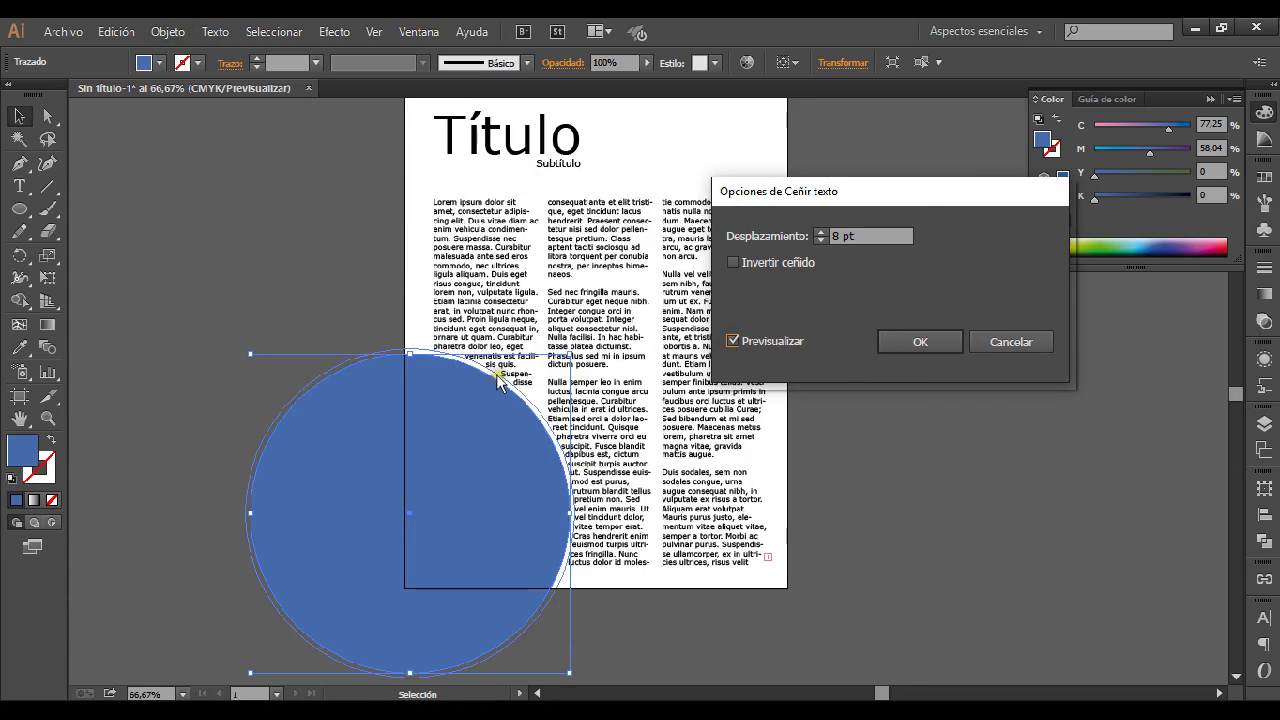
Try raising the circle's text wrap offset to 14 pt with the preview on.
left_click(821, 232)
left_click(821, 232)
left_click(820, 231)
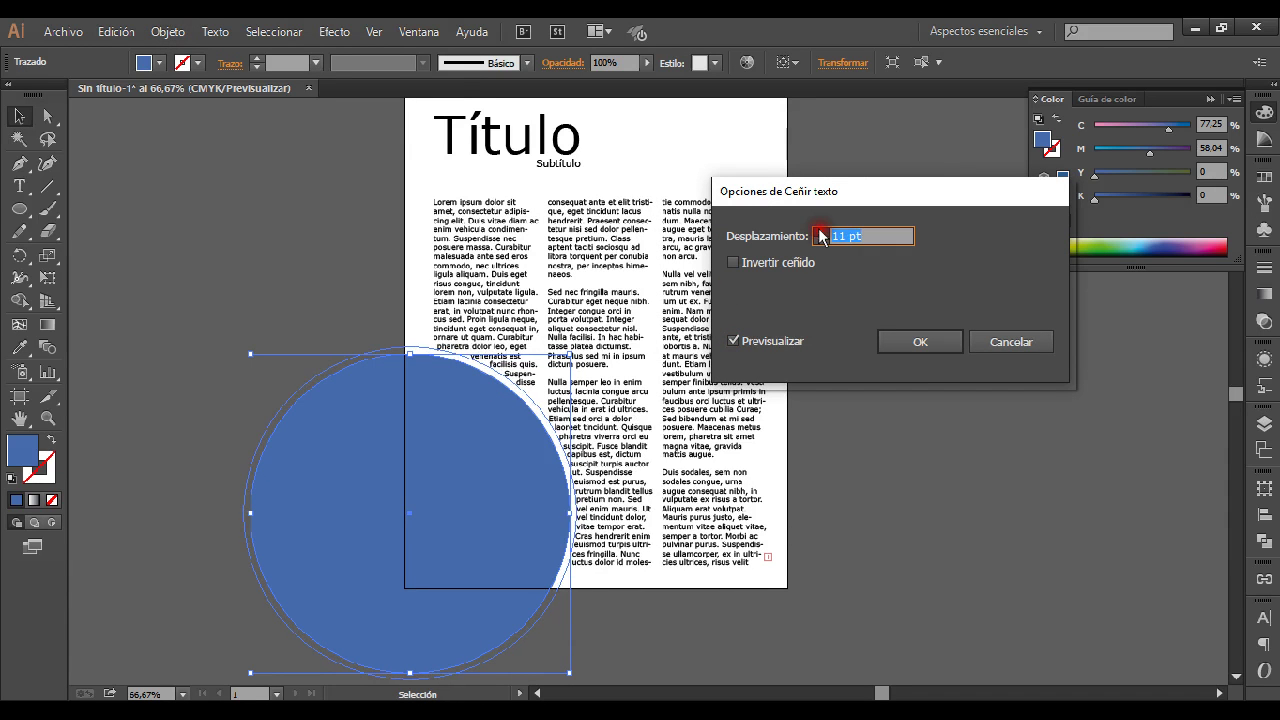
left_click(820, 231)
left_click(820, 231)
key("Up")
Set the circle's text wrap offset back to 6 pt, apply the options and deselect the circle.
type("6")
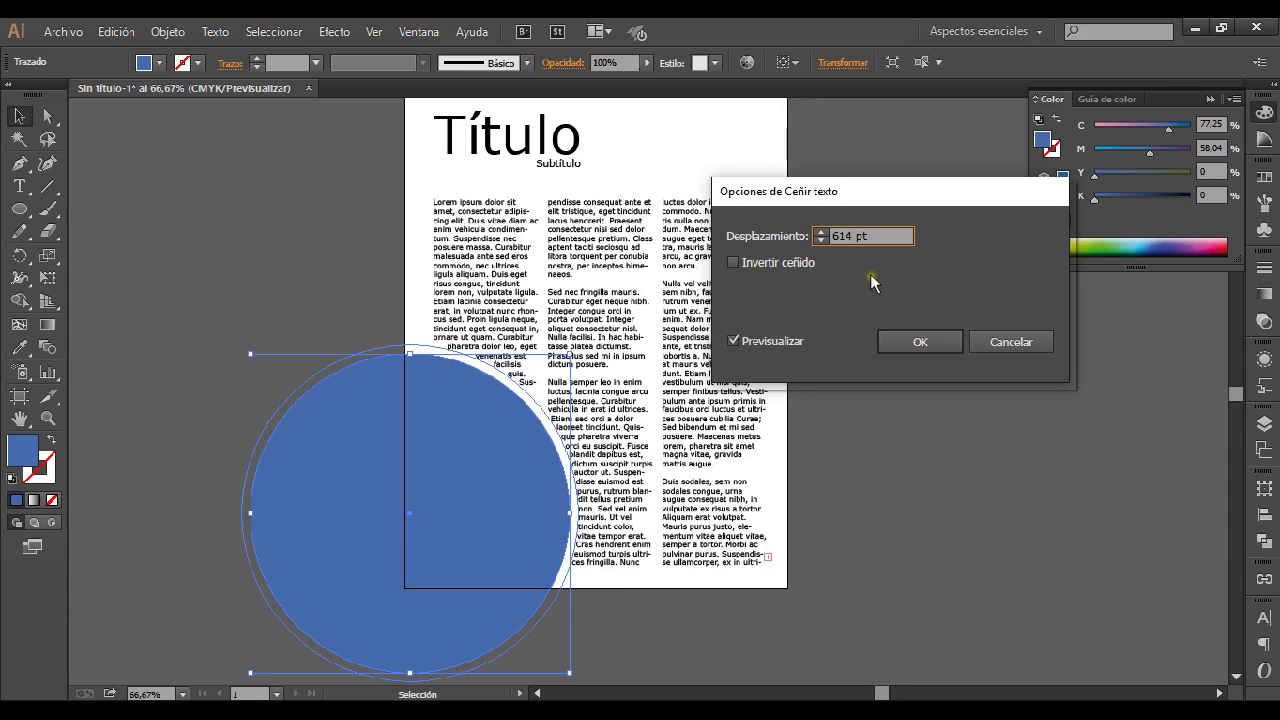
left_click(776, 243)
type("6")
left_click(910, 339)
left_click(903, 392)
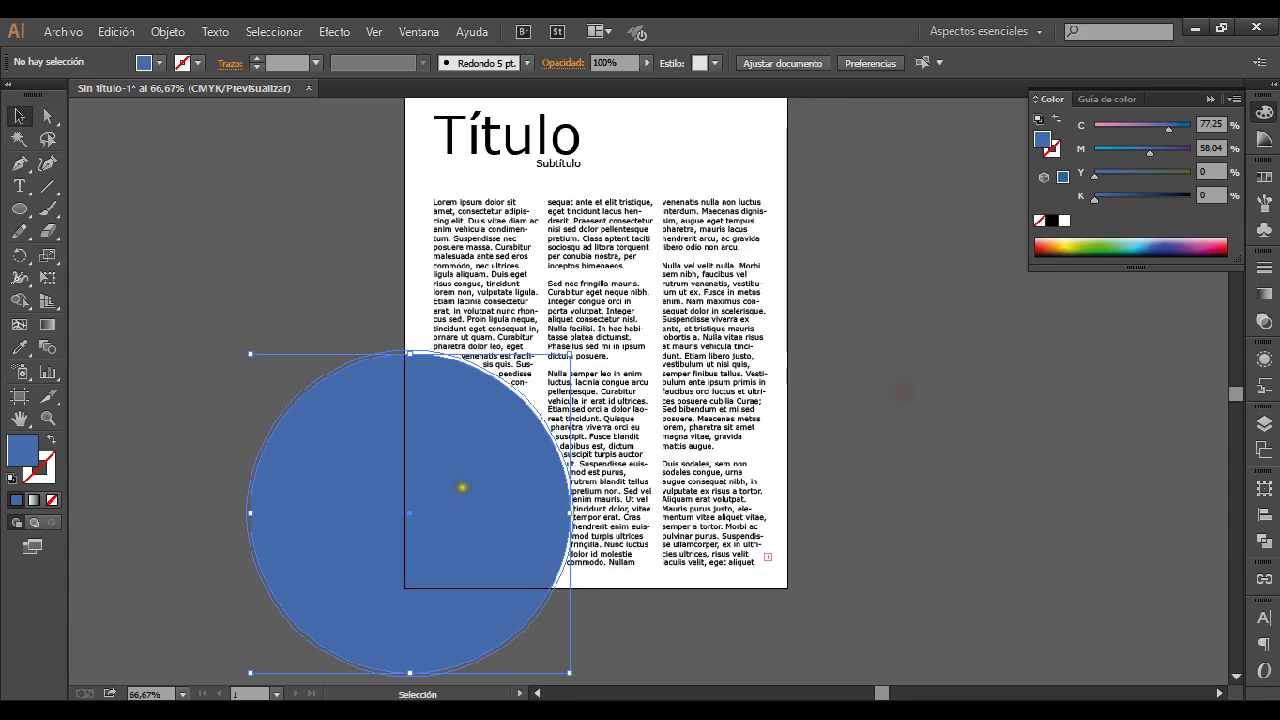
Try the blue circle over the middle of the text columns, and reposition it over the page's lower-left corner.
left_click_drag(463, 501, 690, 361)
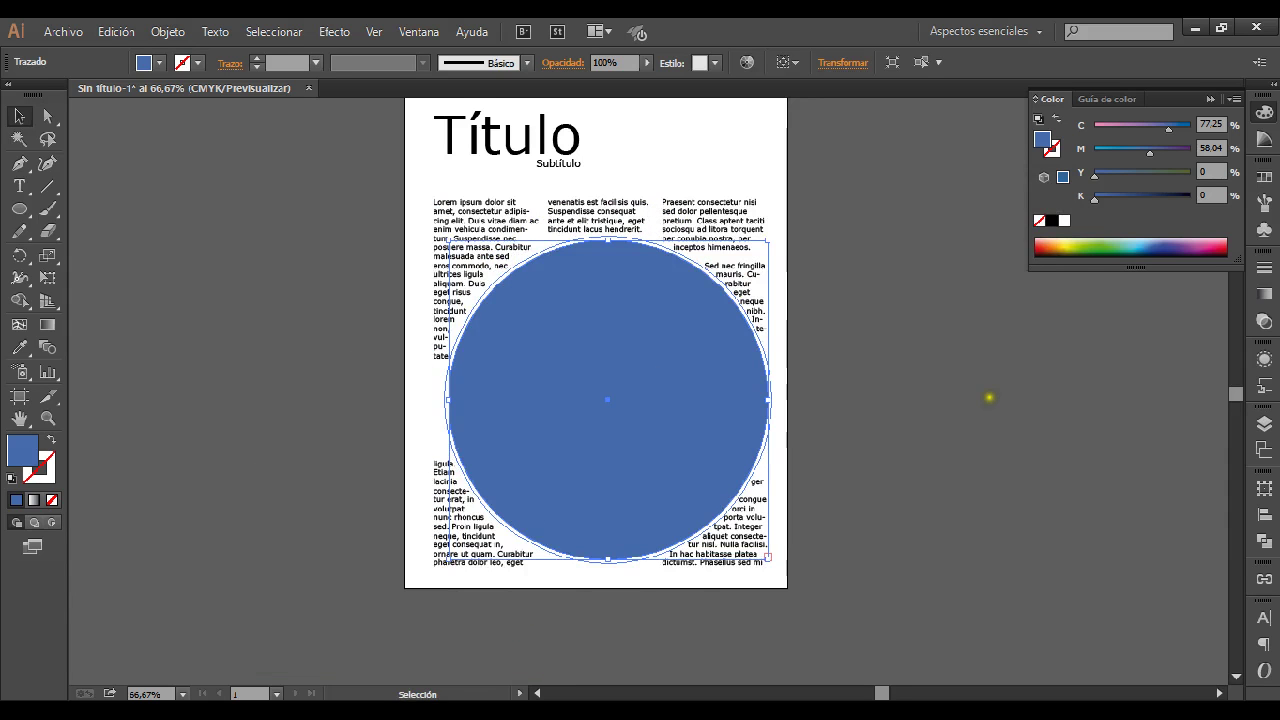
left_click(997, 397)
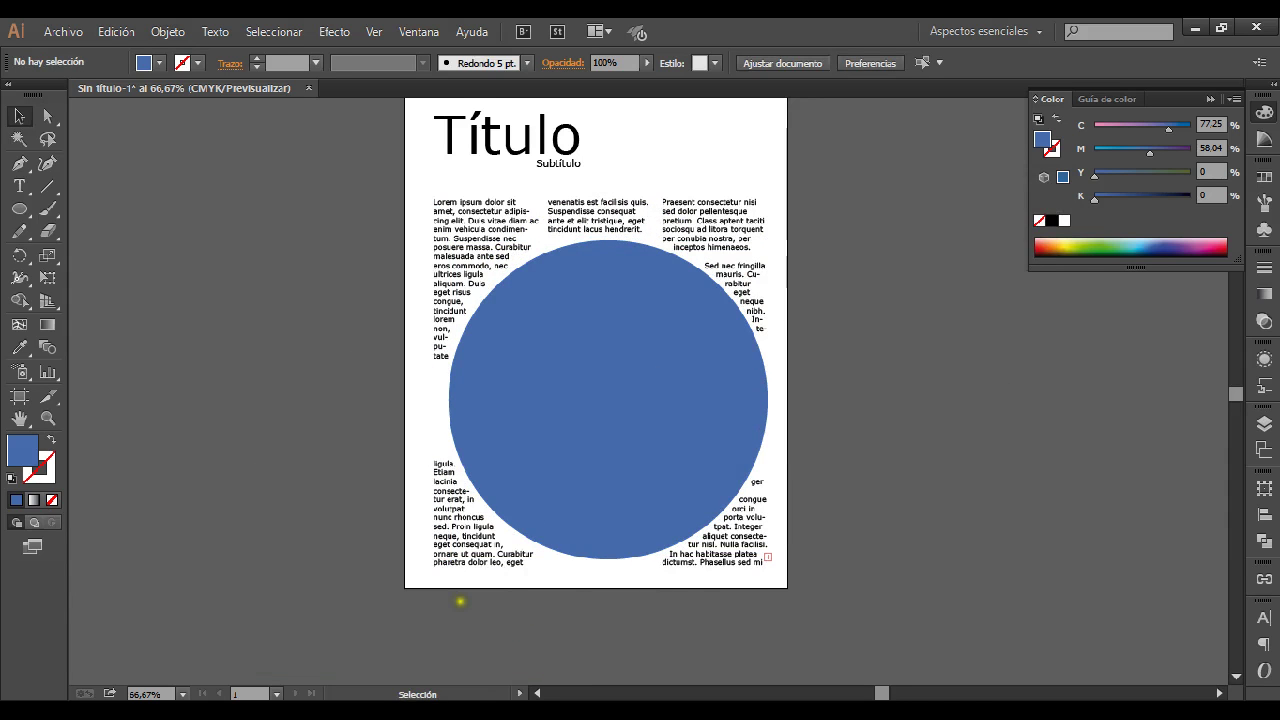
left_click_drag(608, 400, 474, 527)
left_click(897, 457)
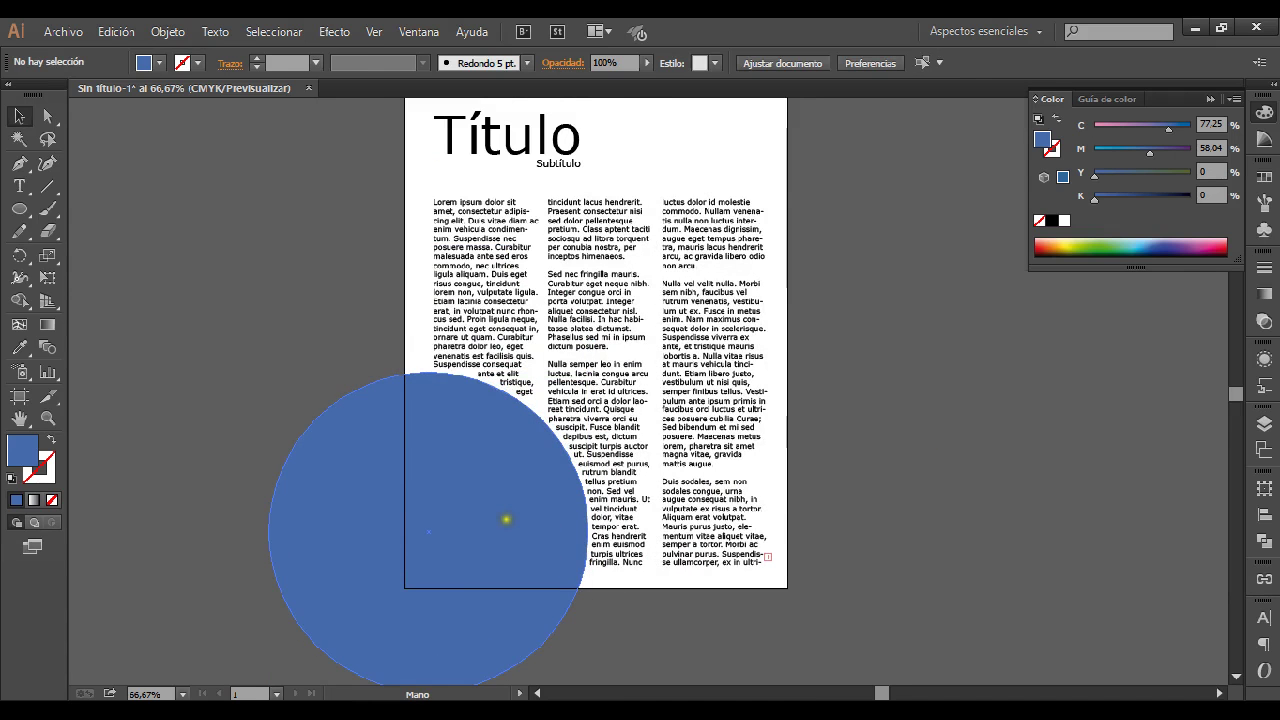
left_click_drag(506, 519, 527, 408)
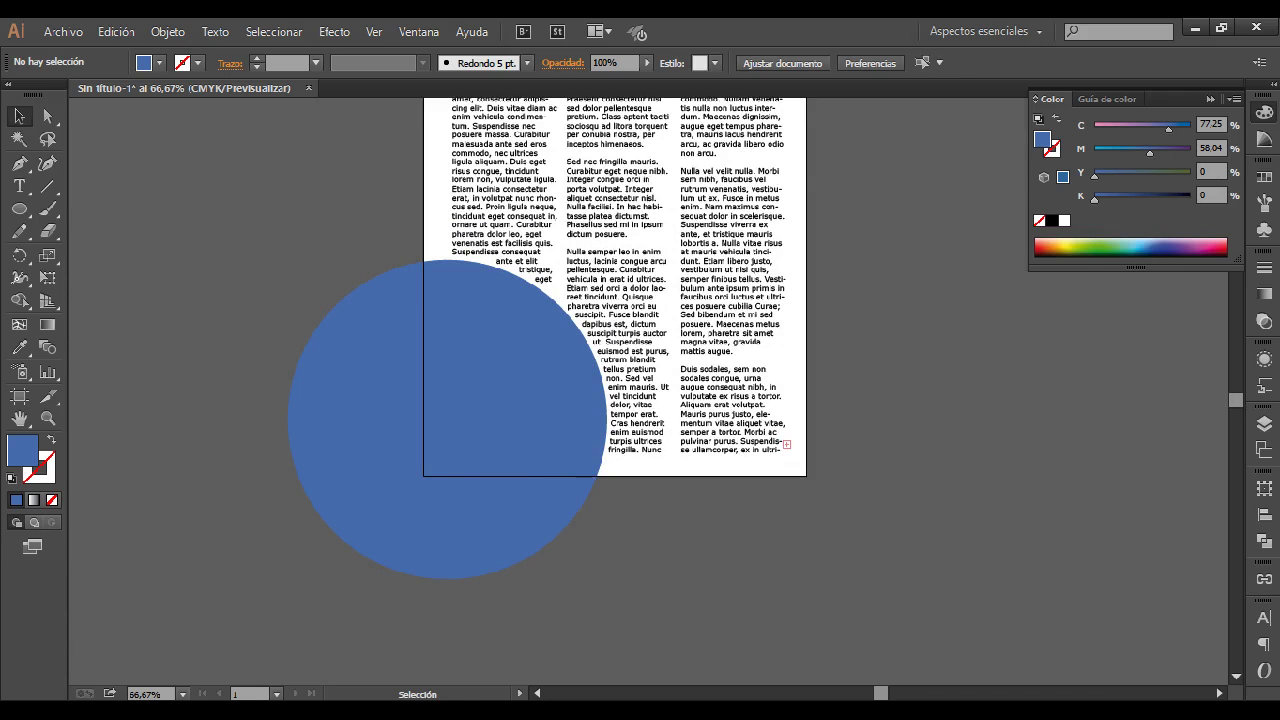
Add anchor points where the blue circle crosses the page's bottom and left edges, and delete the circle's lowest anchor point.
key("p")
left_click(595, 474)
left_click(424, 258)
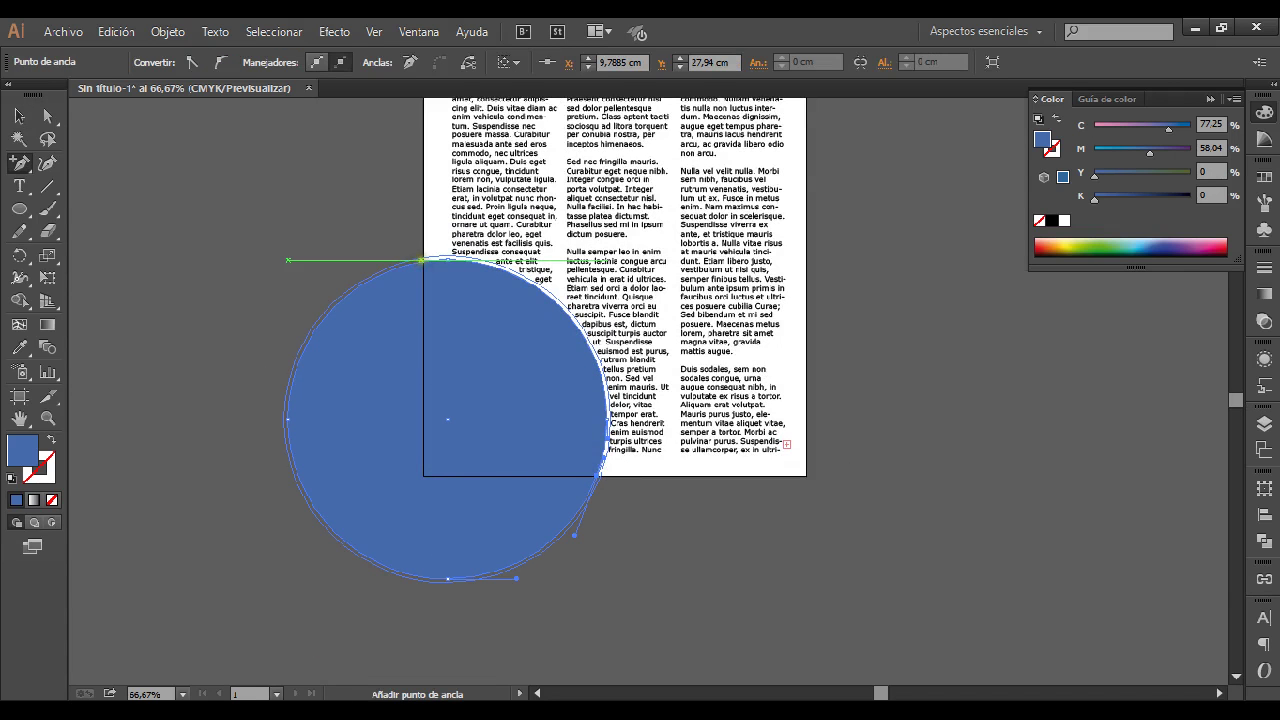
left_click(424, 258)
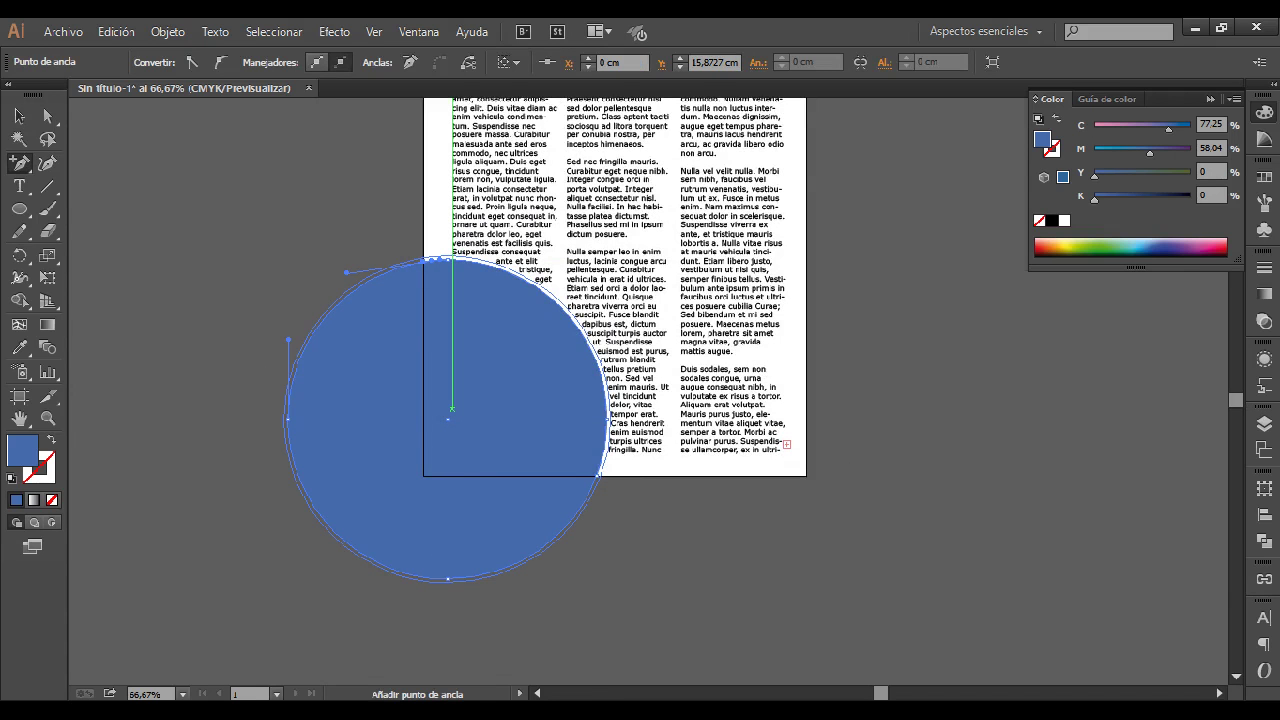
left_click(446, 579)
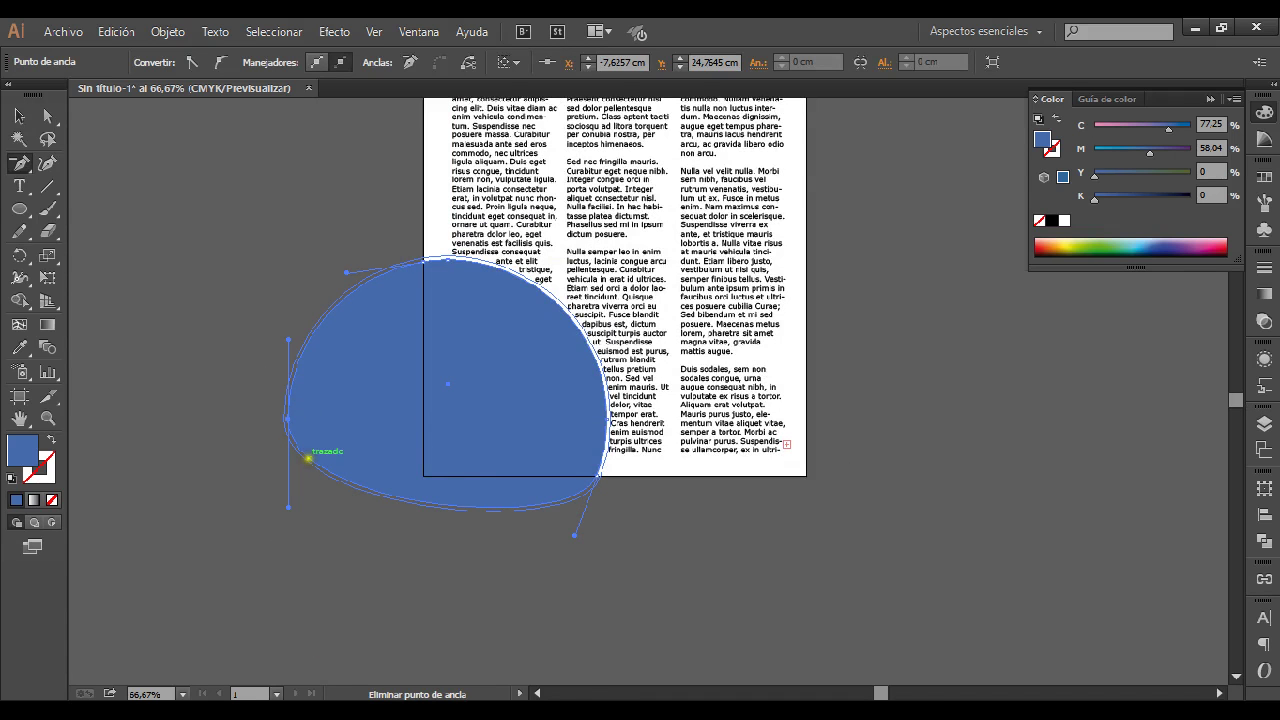
Move the blue shape's leftmost anchor point onto the page's lower-left corner.
key("a")
left_click(287, 418)
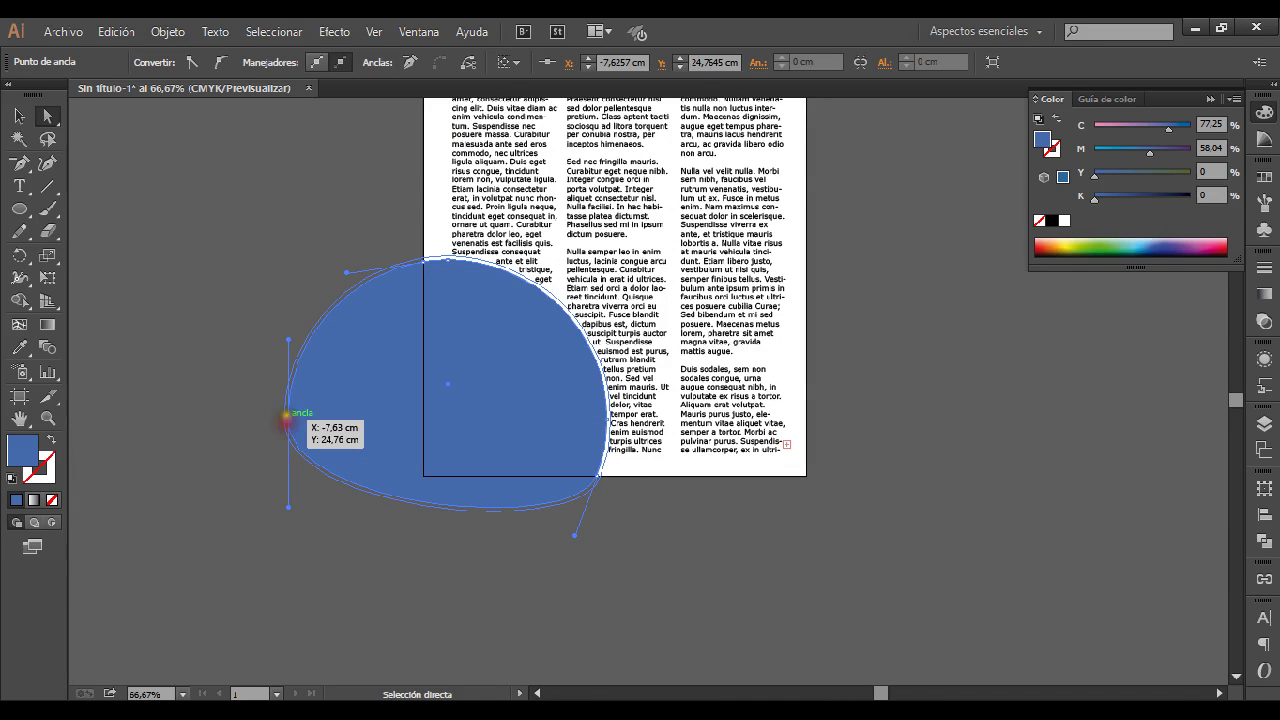
left_click_drag(287, 418, 424, 476)
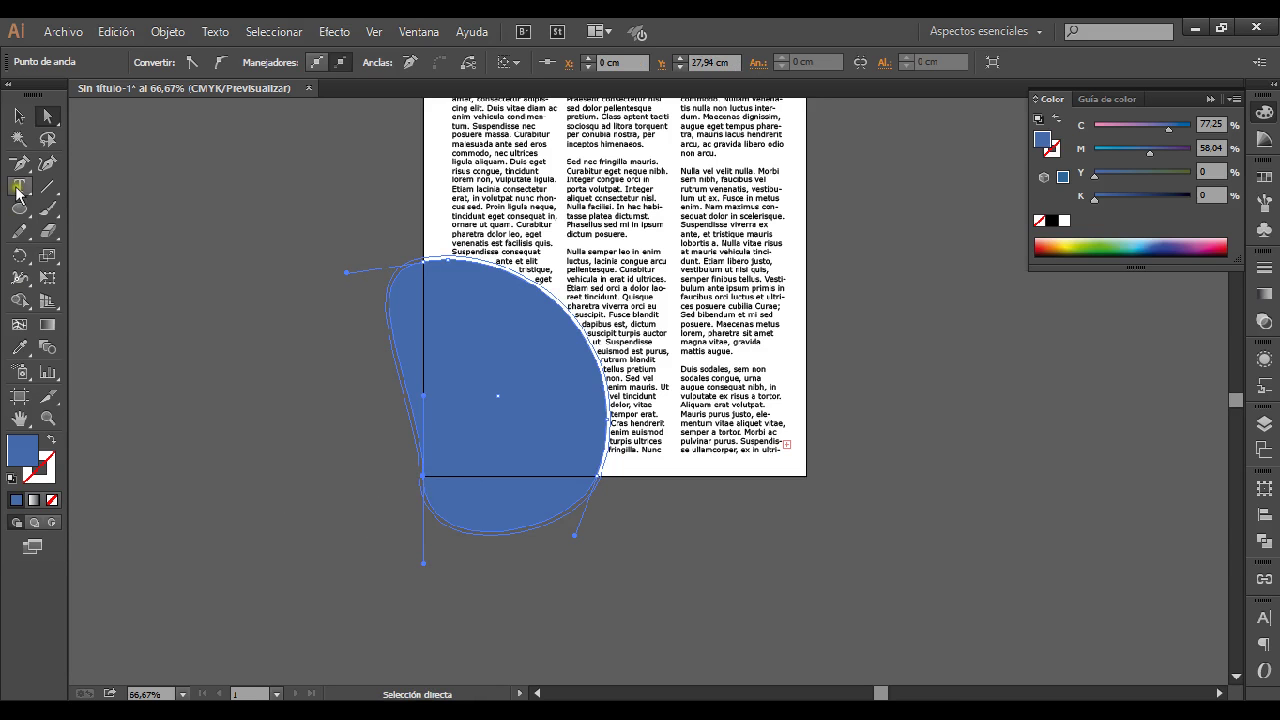
Straighten the blue shape's left and bottom sides along the page edges by adjusting its anchor handles, and deselect it.
left_click_drag(22, 165, 118, 236)
left_click_drag(426, 564, 522, 468)
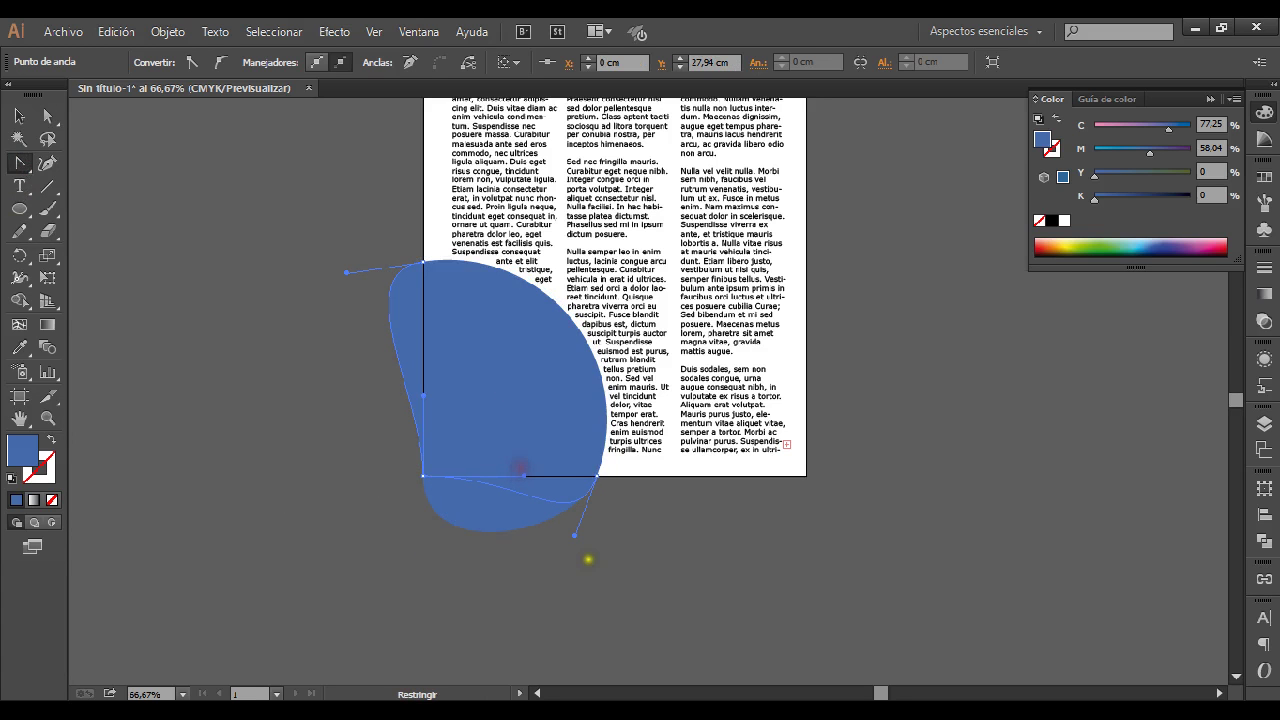
left_click_drag(574, 535, 530, 474)
left_click(422, 265)
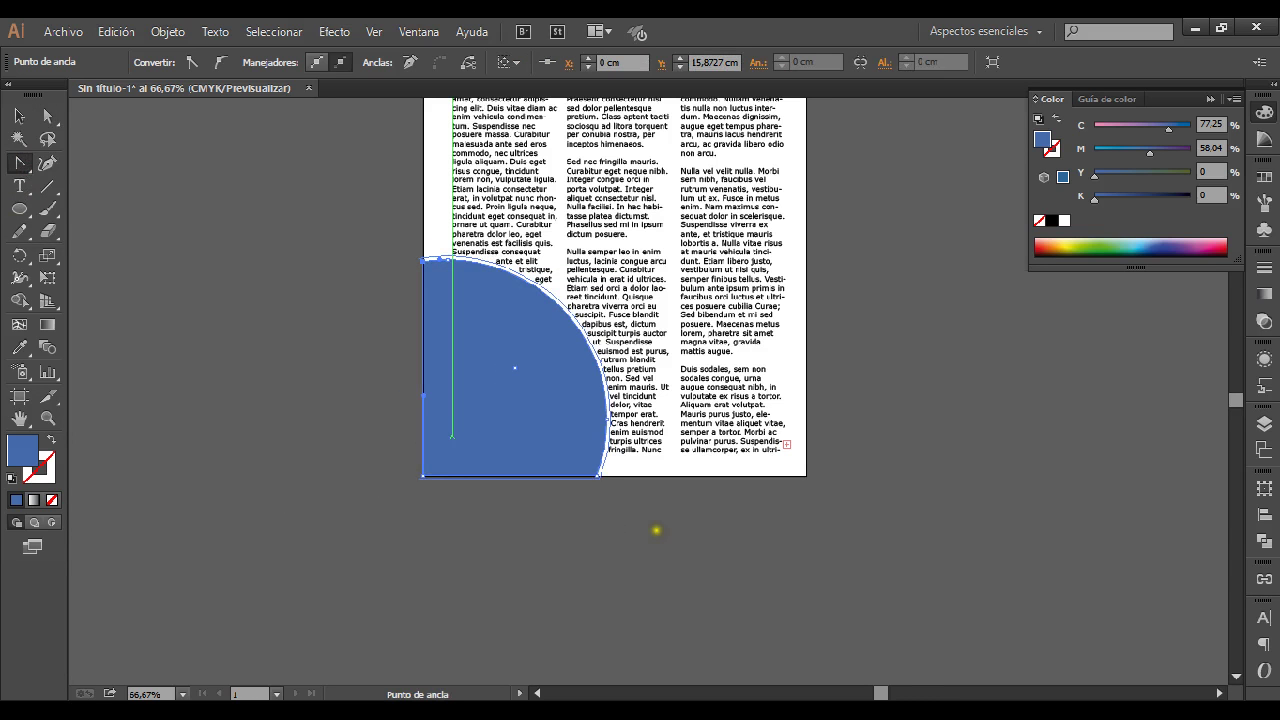
key("v")
left_click(642, 545)
scroll(918, 370, "up", 2)
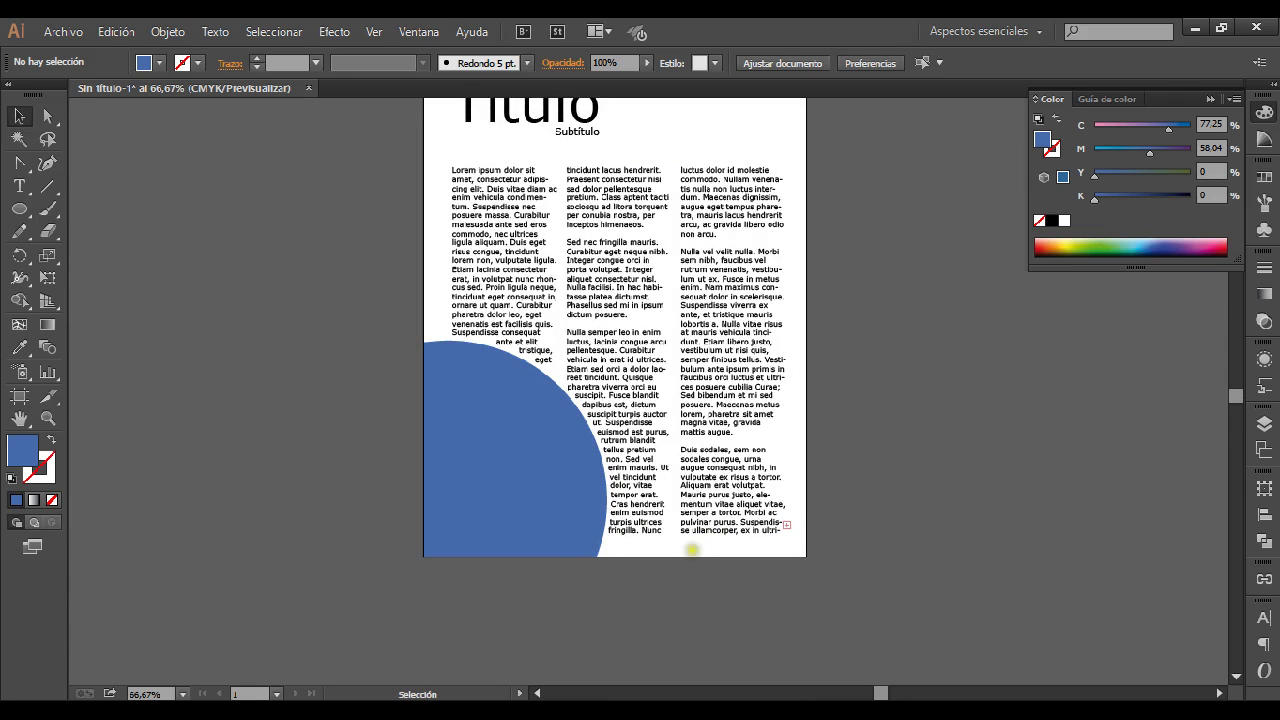
Add the text "Destacado", enlarge it to about 41.5 pt and place it inside the blue shape.
left_click(19, 186)
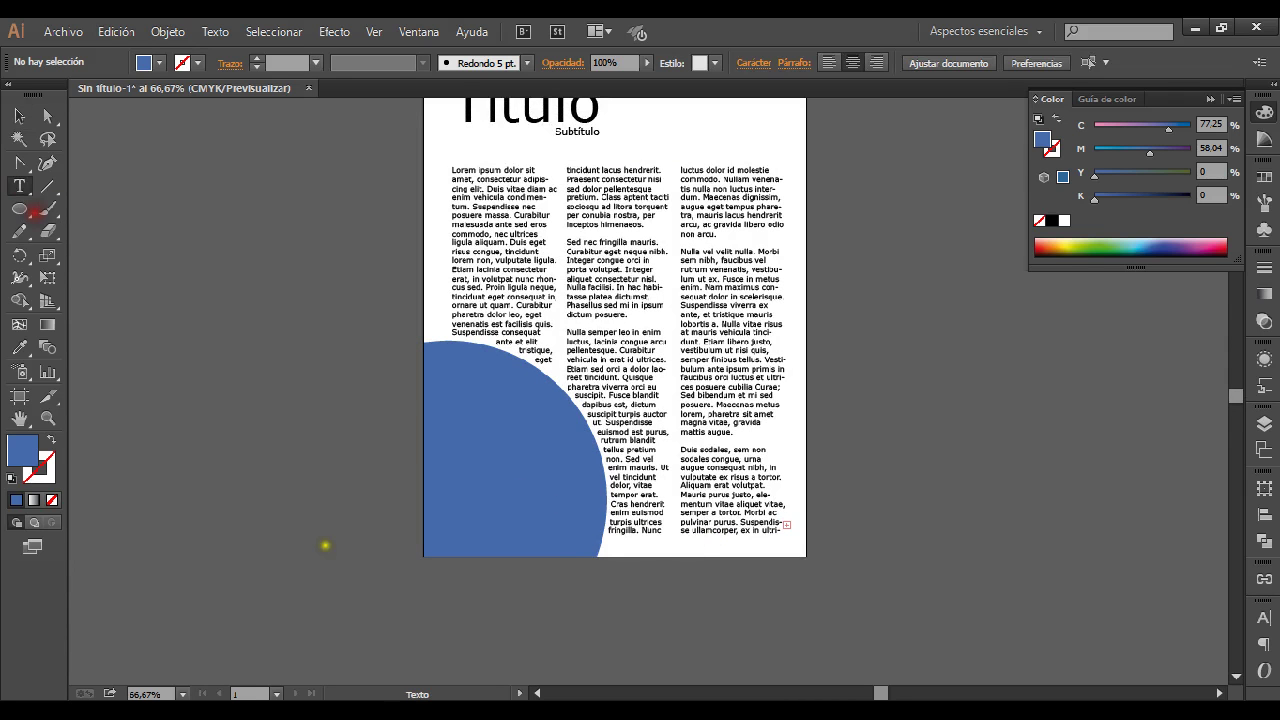
left_click(273, 522)
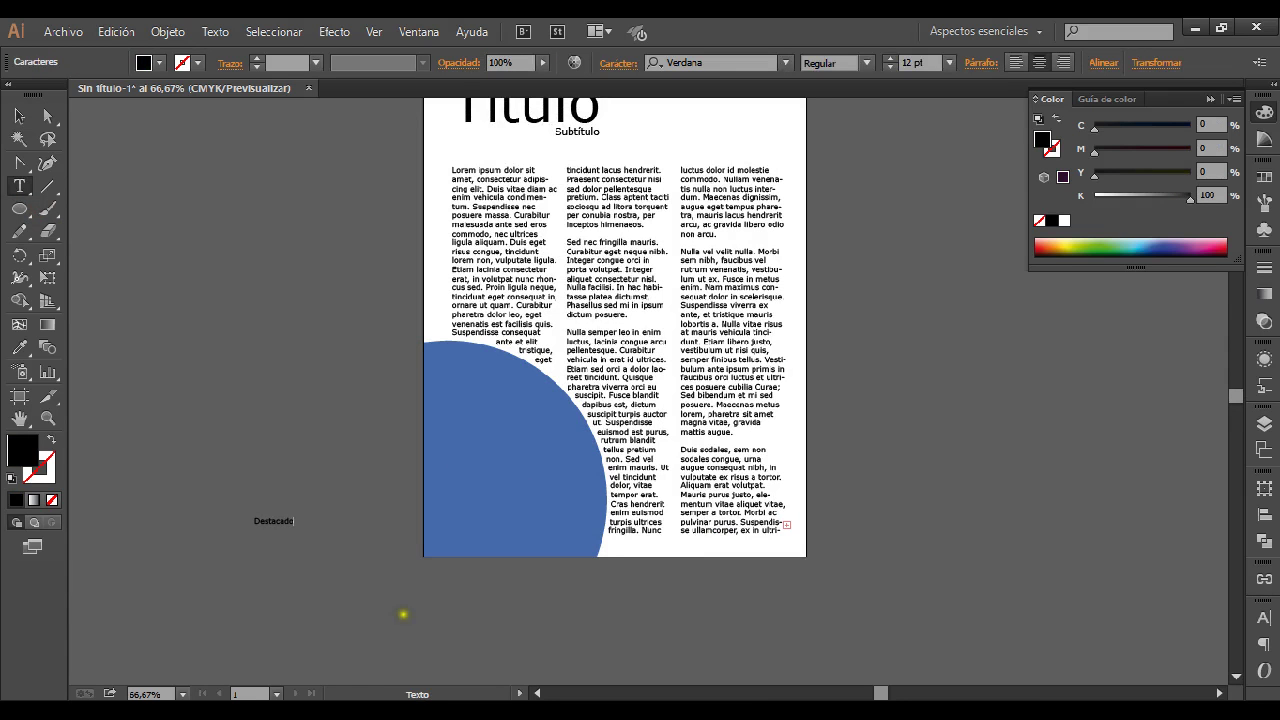
left_click(19, 116)
left_click_drag(294, 530, 388, 588)
left_click_drag(350, 545, 538, 461)
left_click(554, 620)
Draw a horizontal line about 7.94 cm long under "Destacado" and give it a white stroke.
left_click(47, 186)
left_click_drag(437, 486, 577, 490)
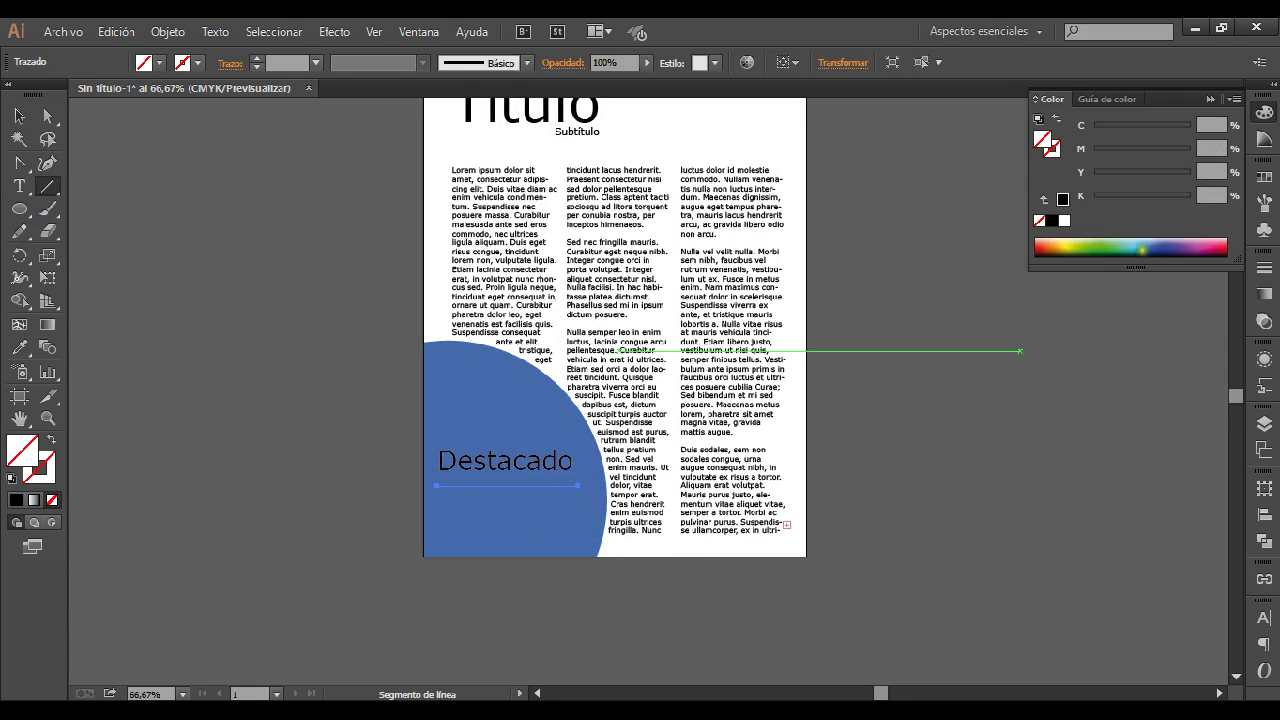
left_click(1064, 221)
left_click(991, 439)
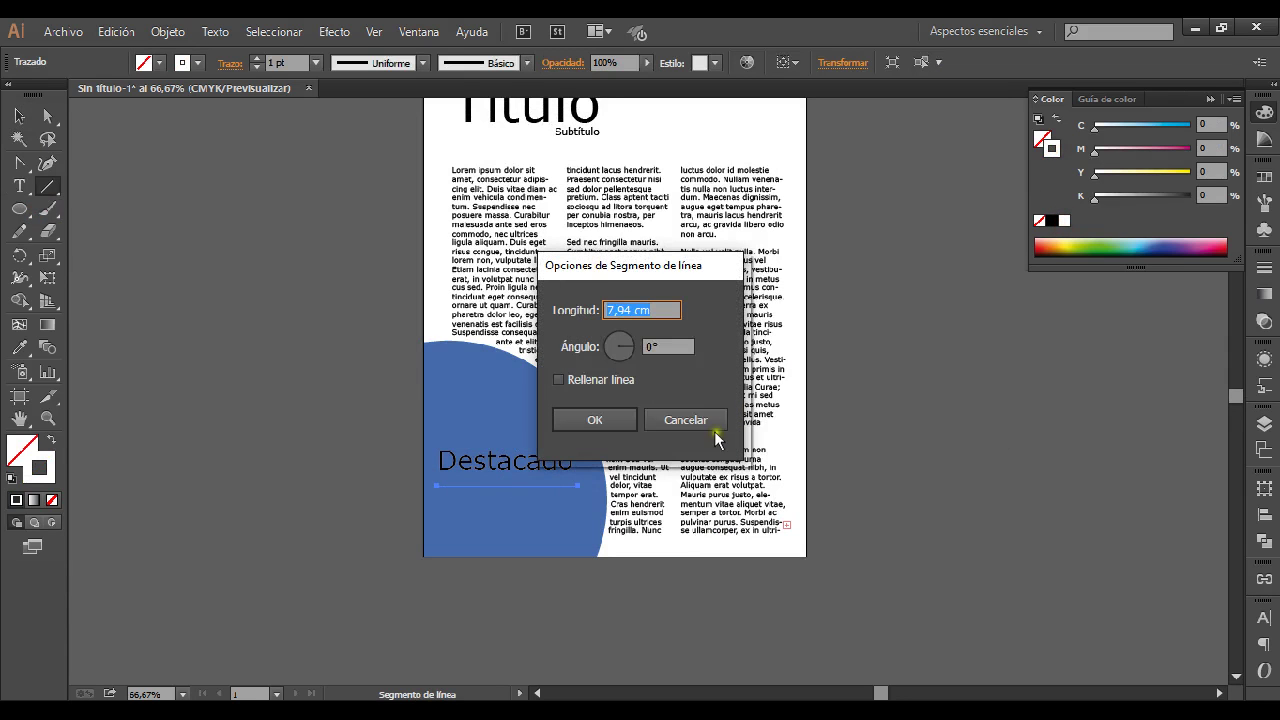
left_click(700, 421)
left_click(17, 114)
left_click(250, 440)
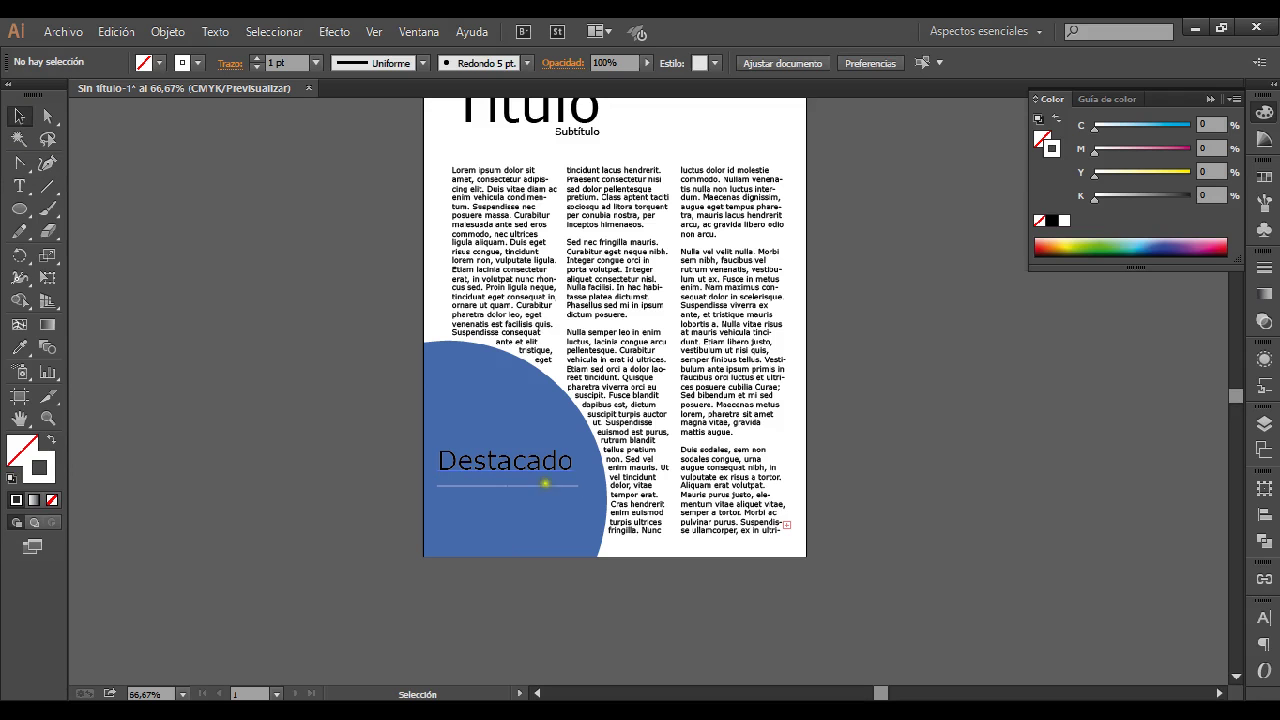
Thicken the white line under "Destacado", first to 2 pt and further to a heavier stroke preset.
left_click(540, 486)
left_click(317, 63)
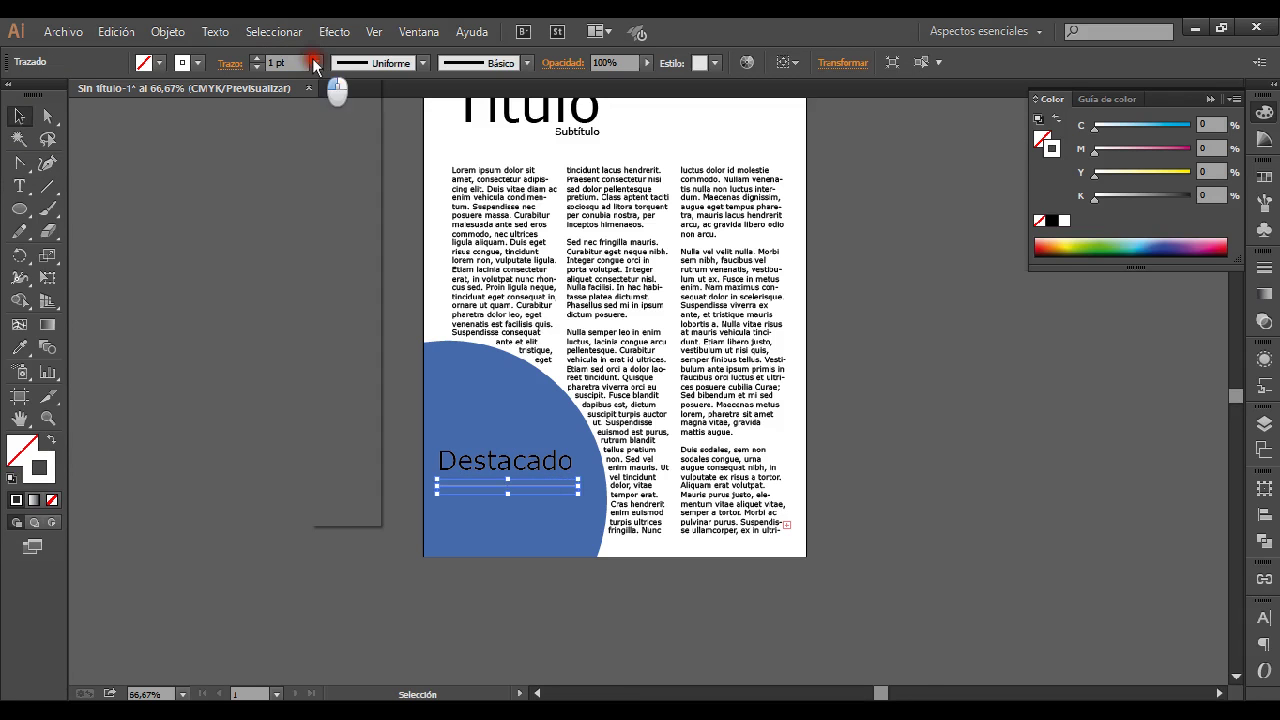
left_click(337, 170)
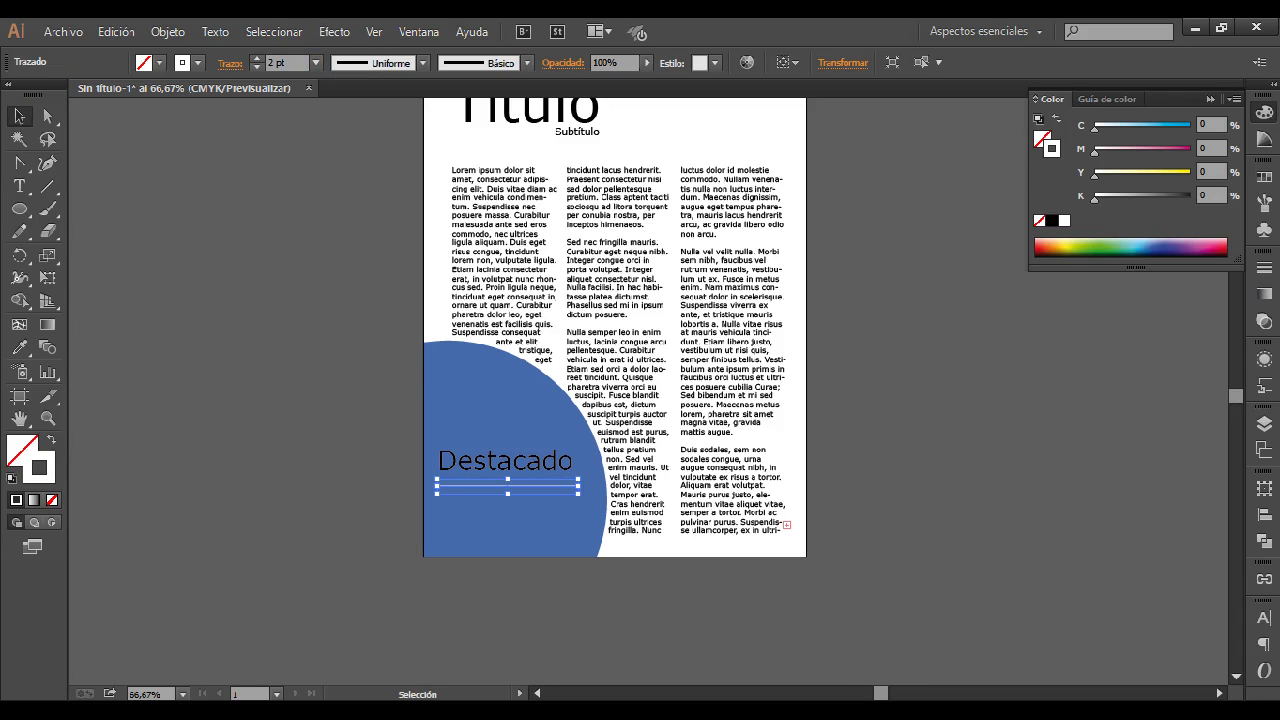
left_click(317, 63)
left_click(335, 188)
left_click(241, 494)
Fill the "Destacado" text with yellow (C 17.25, M 0, Y 90.2, K 0) and leave it without a stroke.
left_click(510, 462)
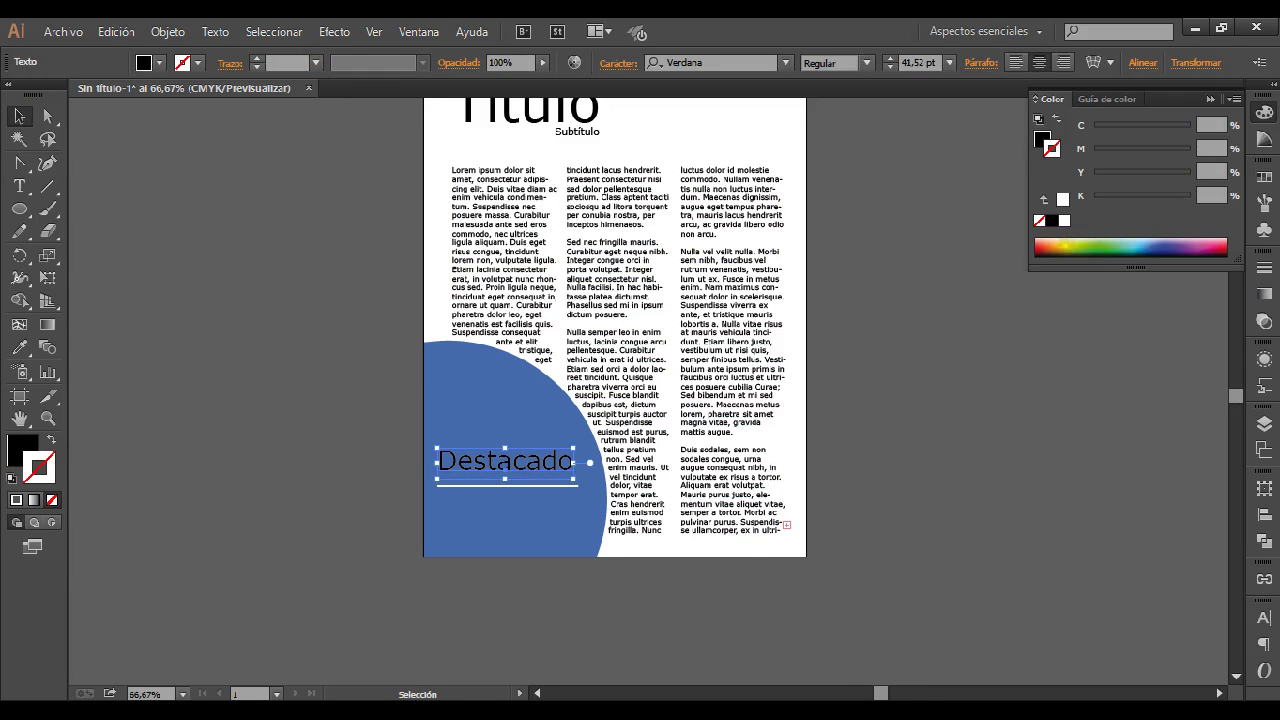
left_click(1064, 246)
left_click_drag(1053, 150, 1043, 138)
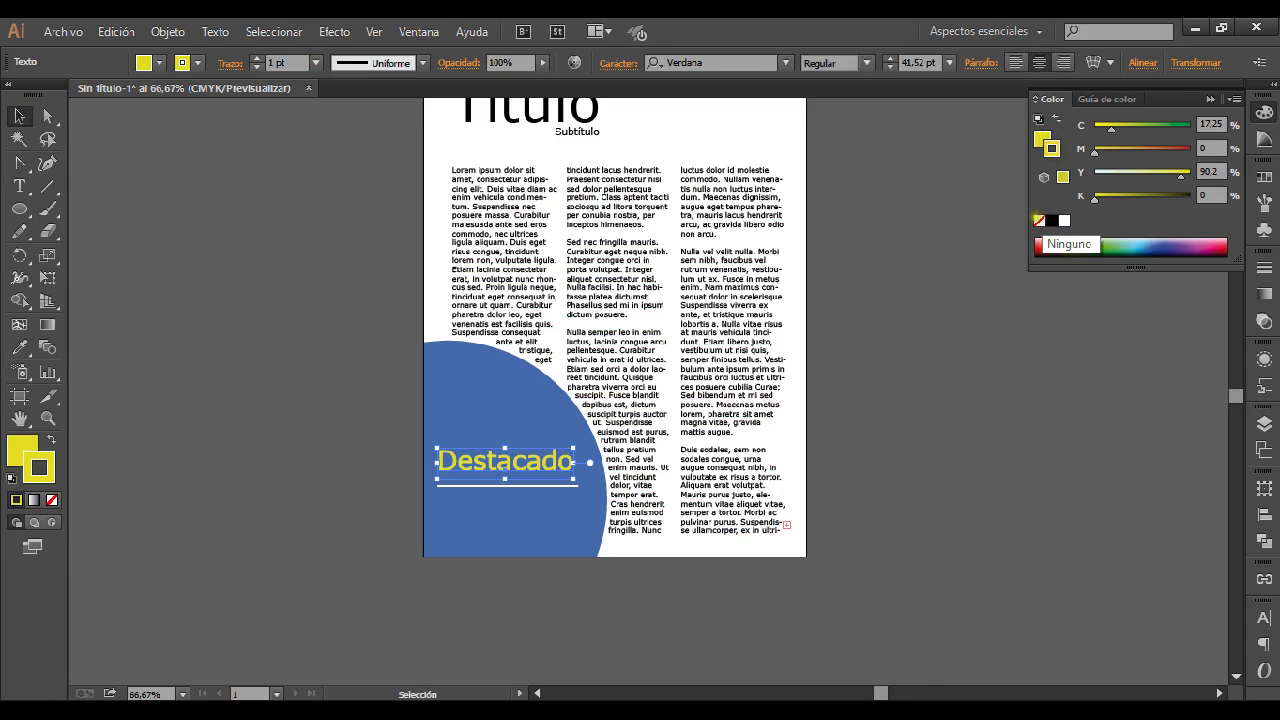
left_click(1039, 220)
left_click(947, 572)
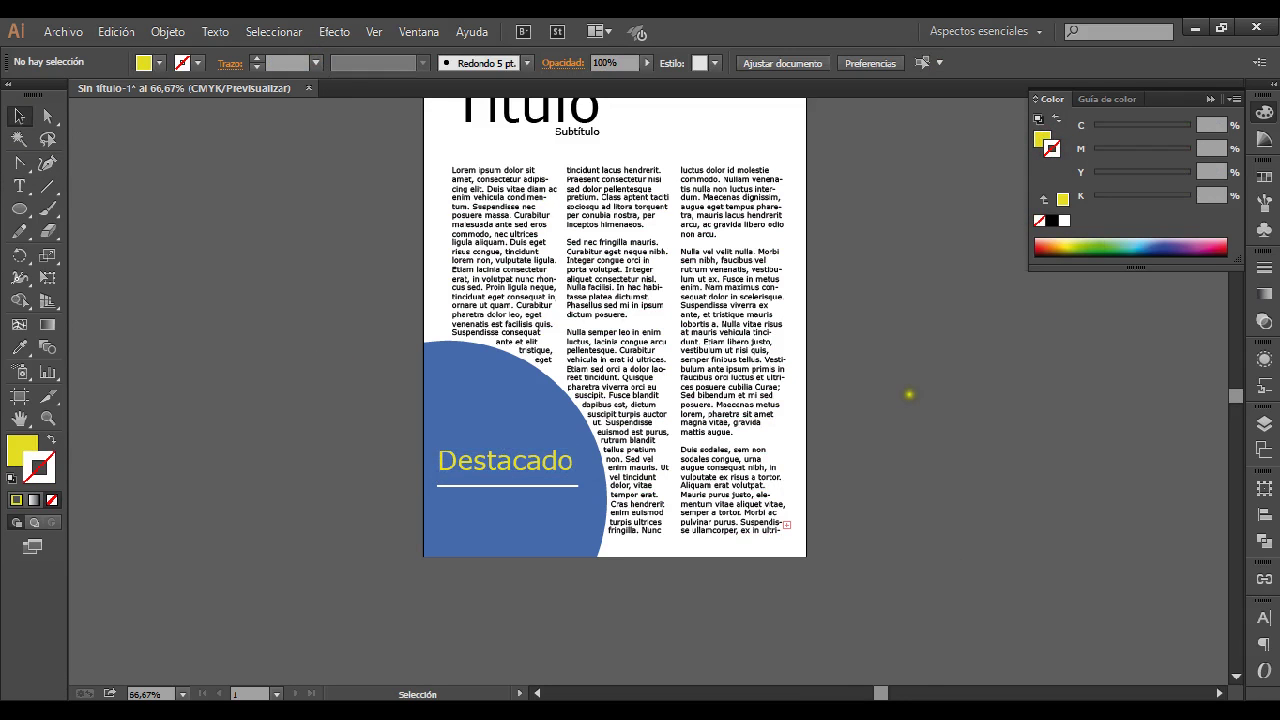
Try a small yellow star between the second and third text columns with text wrap applied to it.
scroll(908, 380, "up", 3)
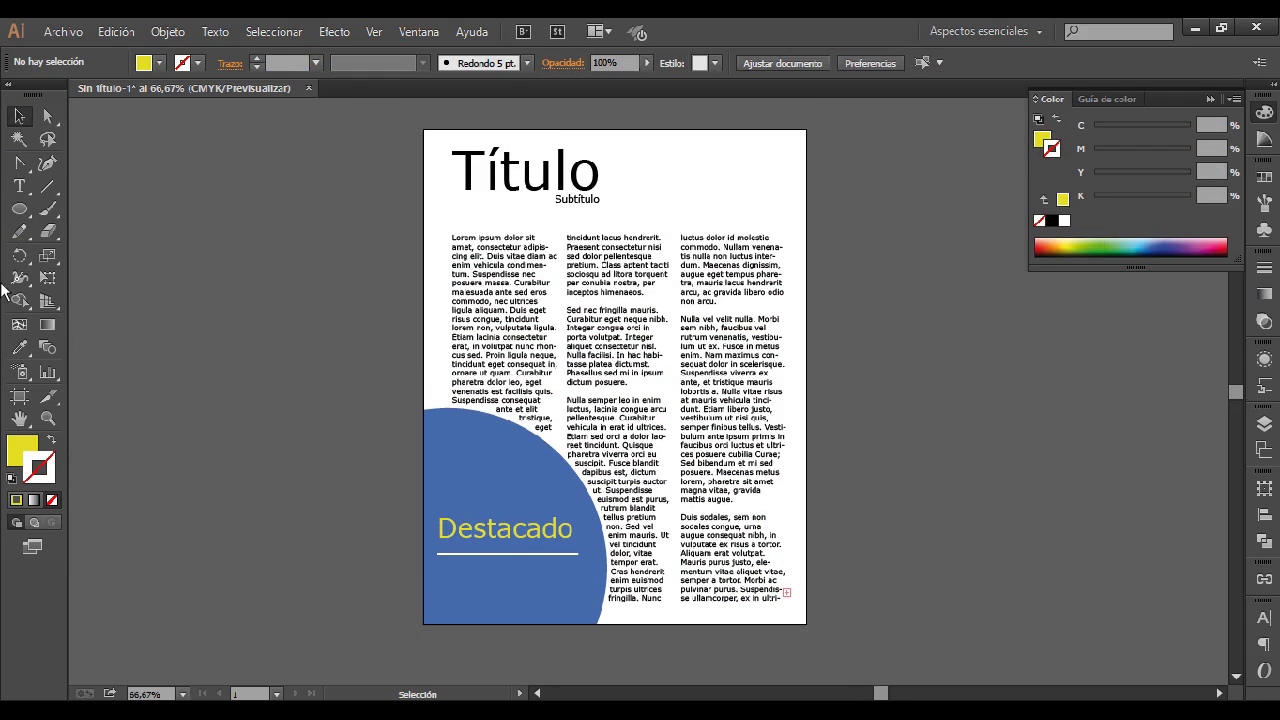
left_click(20, 210)
left_click_drag(20, 210, 145, 300)
left_click_drag(686, 336, 708, 355)
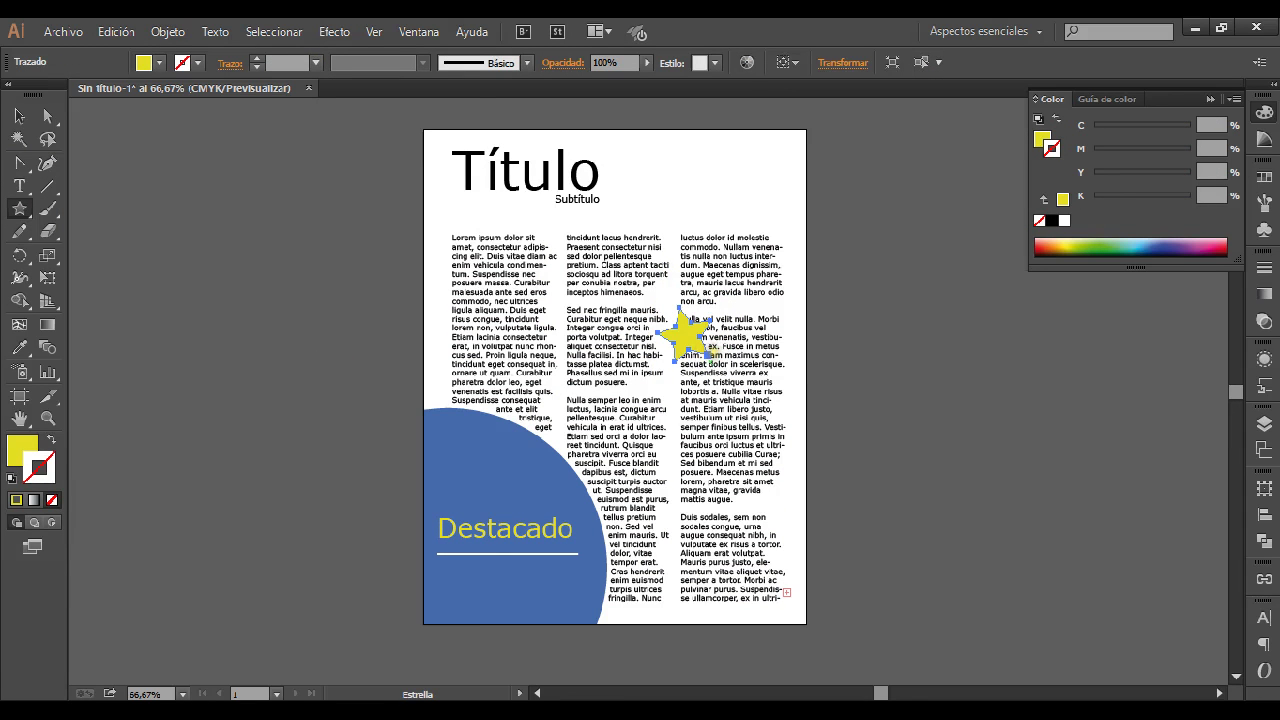
left_click(180, 35)
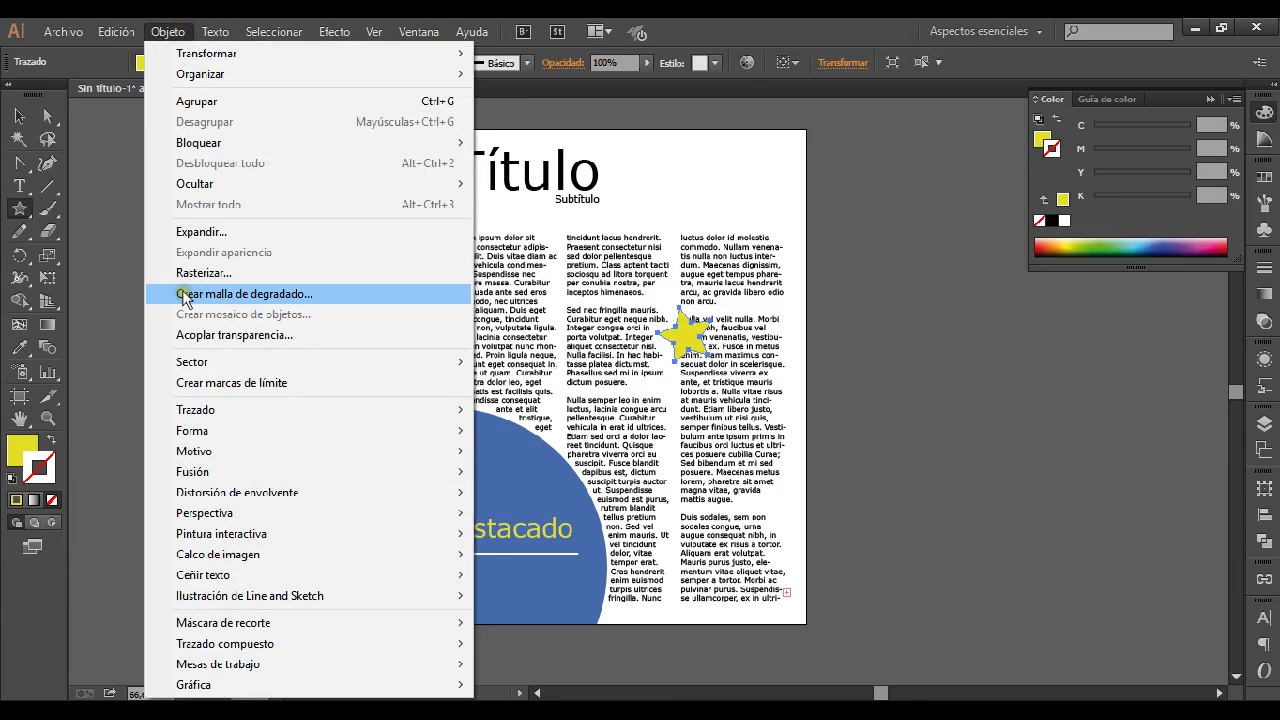
mouse_move(243, 578)
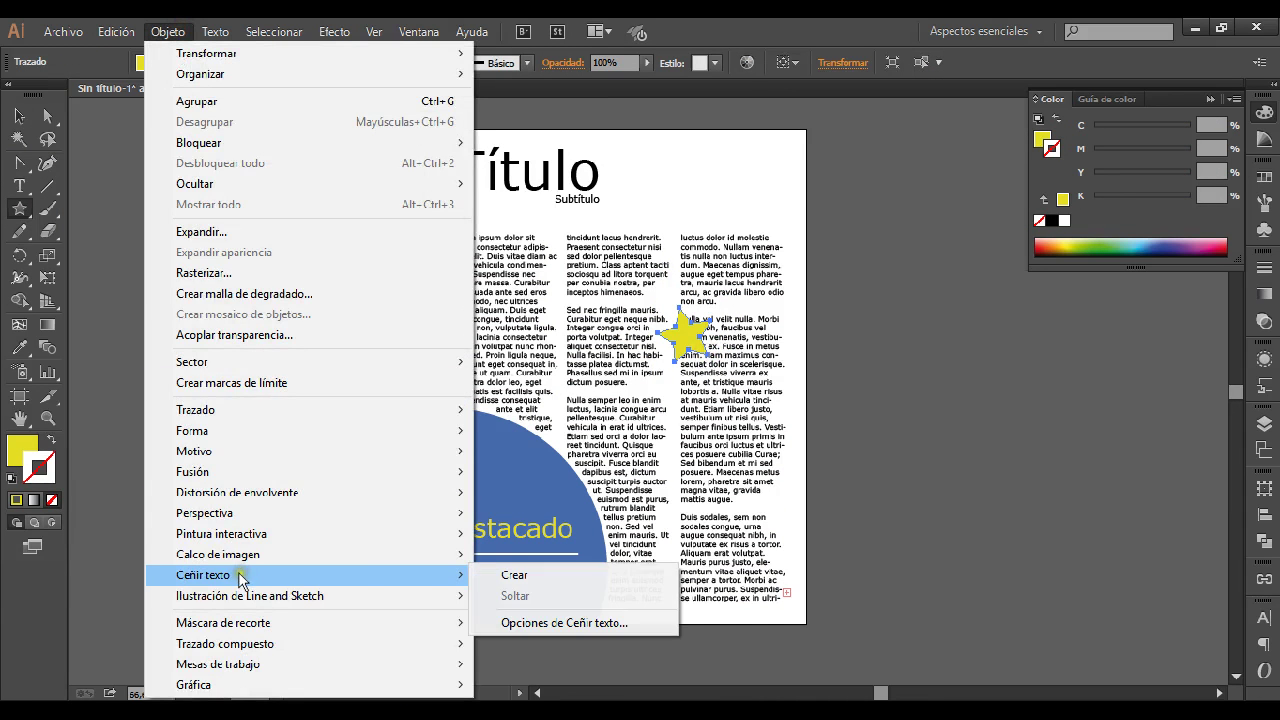
left_click(510, 575)
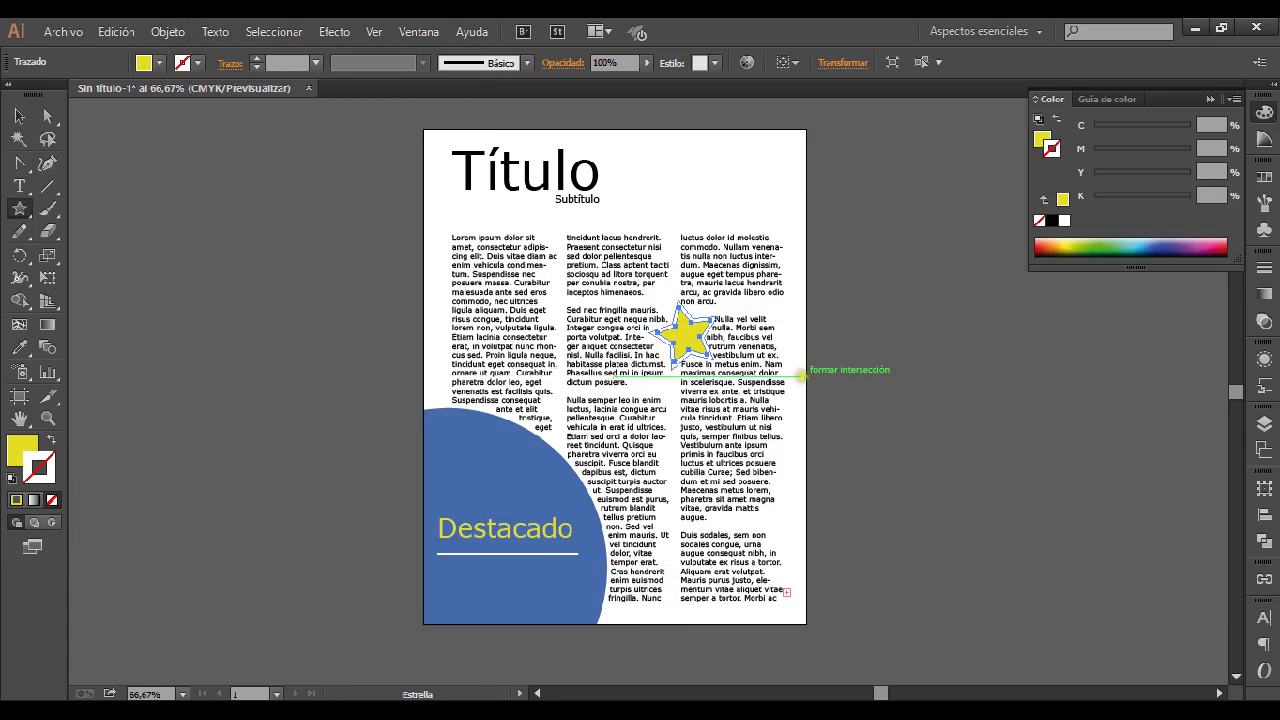
Try the wrapped star at two spots within the third column, and delete it from the document.
key("v")
left_click(724, 333)
left_click_drag(686, 336, 725, 392)
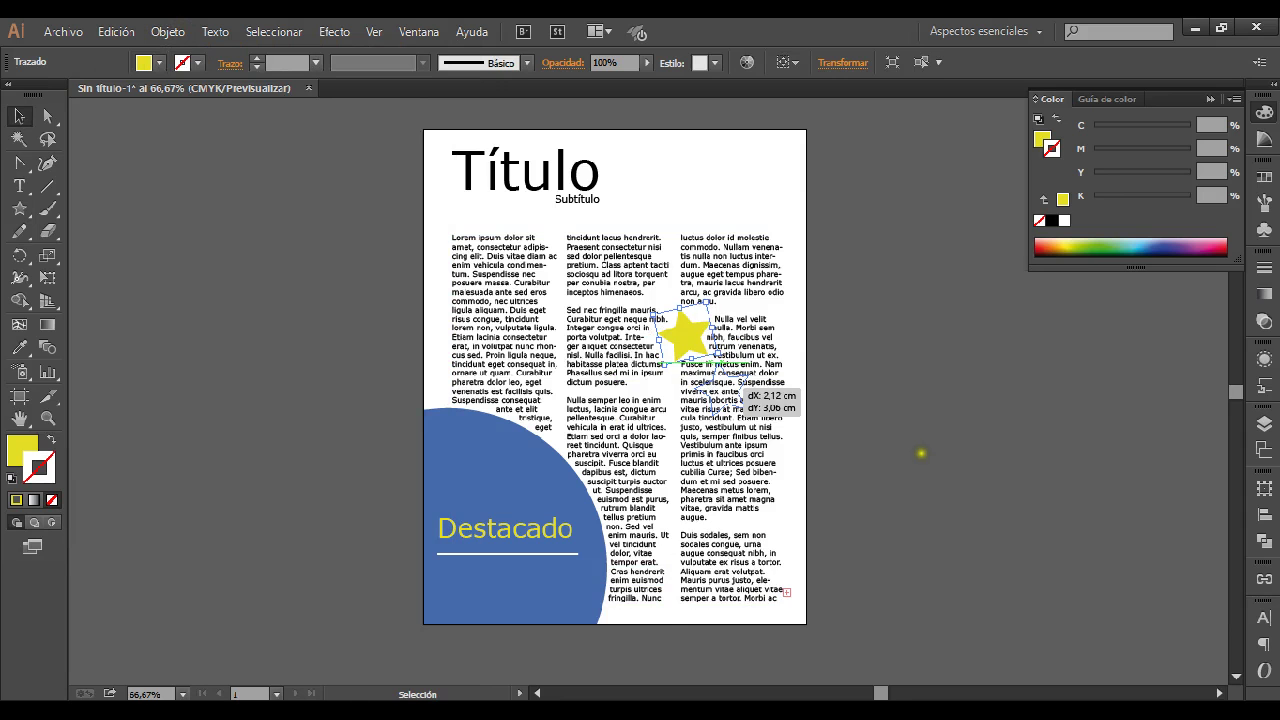
left_click(886, 407)
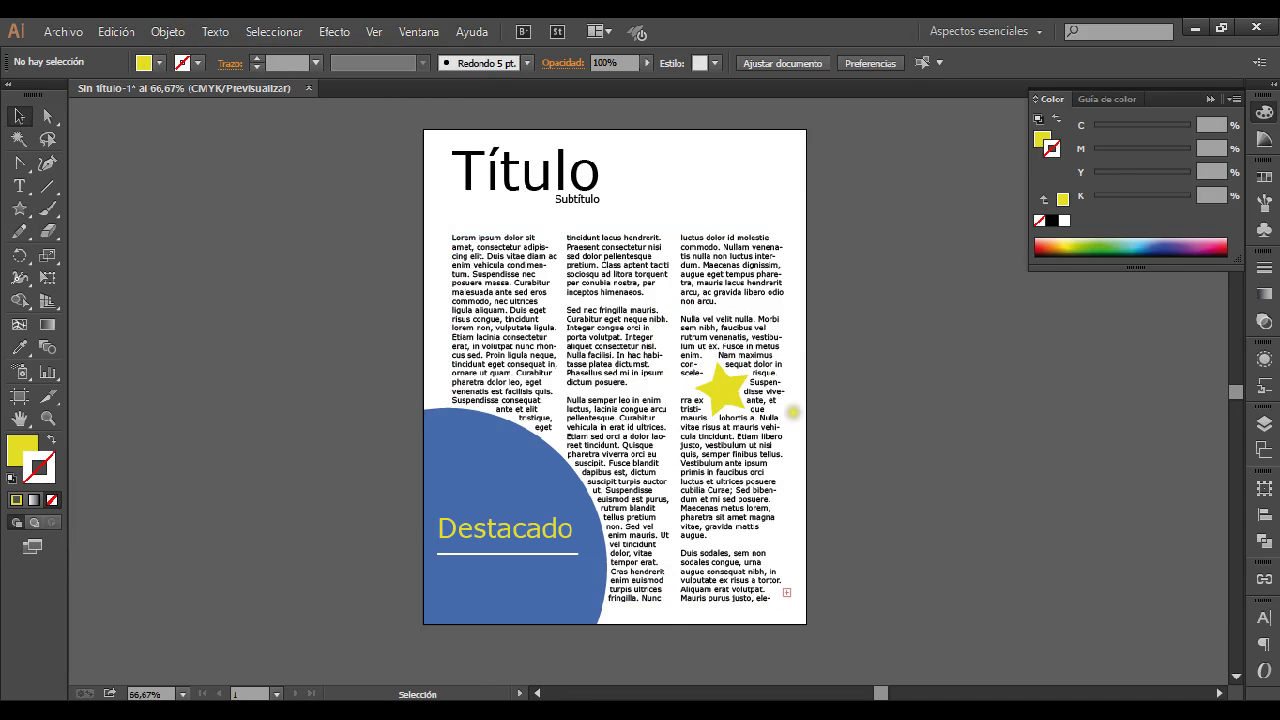
left_click_drag(742, 403, 748, 496)
left_click(888, 496)
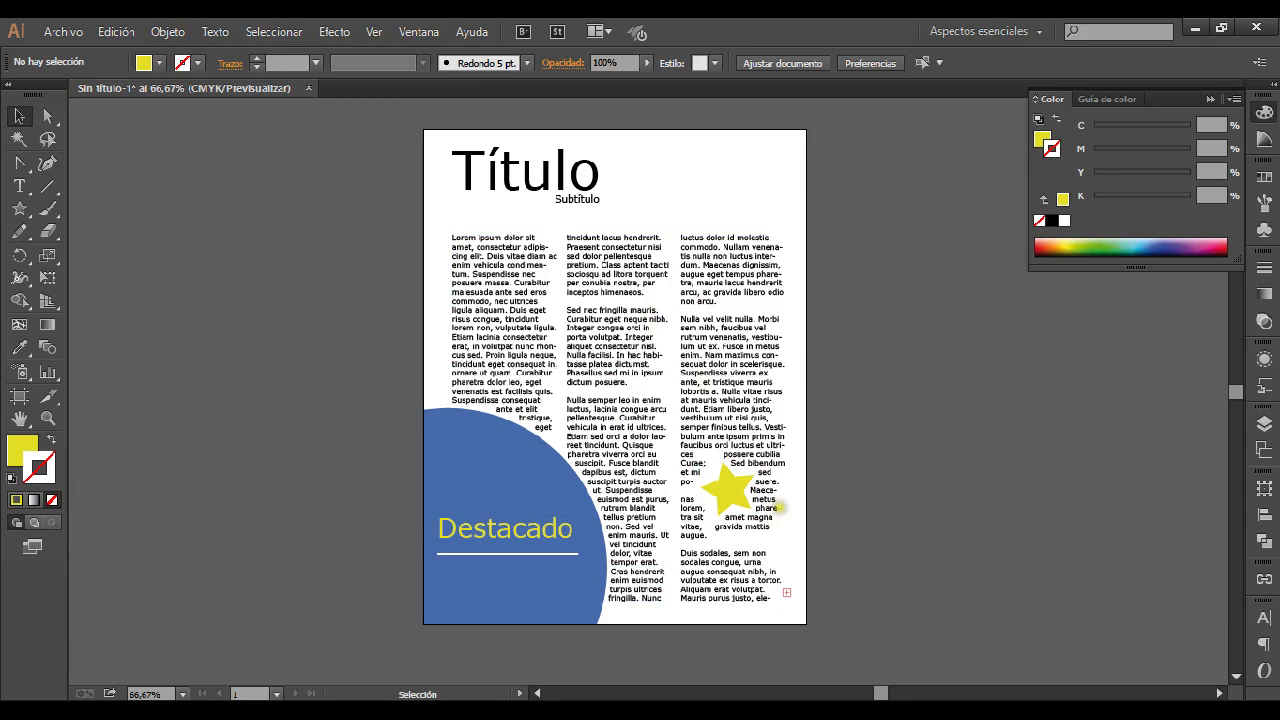
left_click_drag(730, 487, 950, 466)
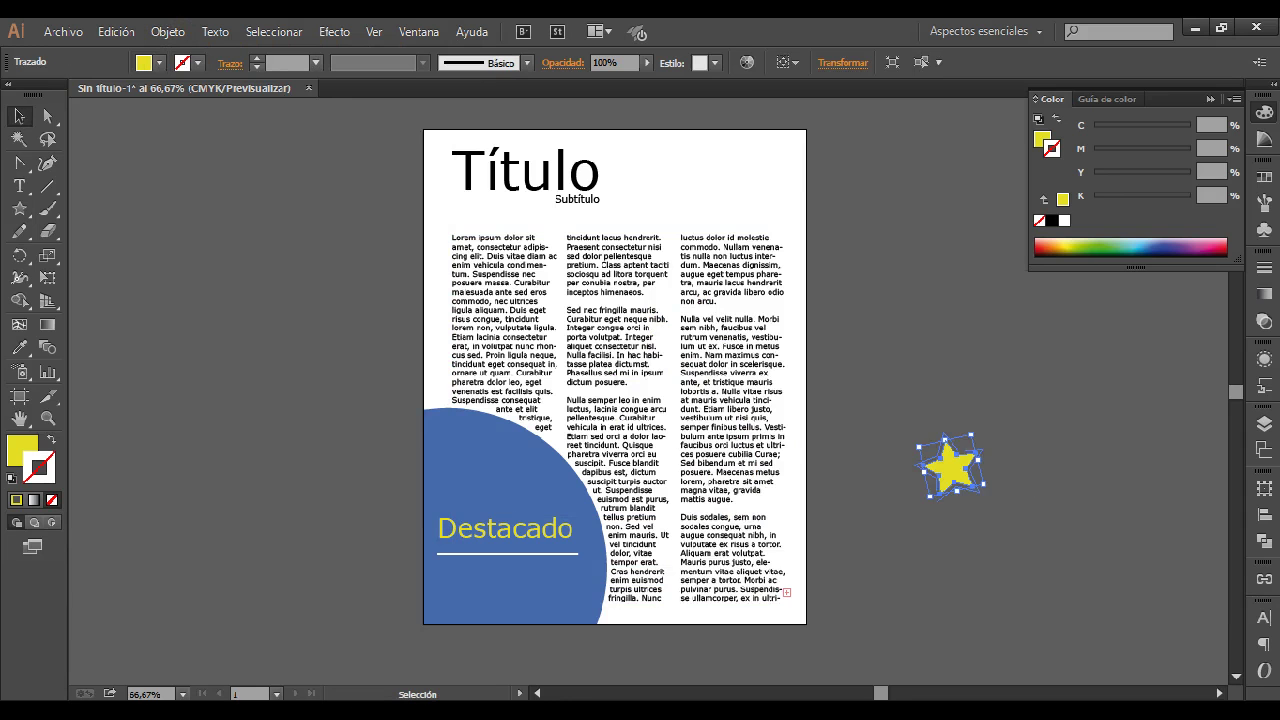
key("Delete")
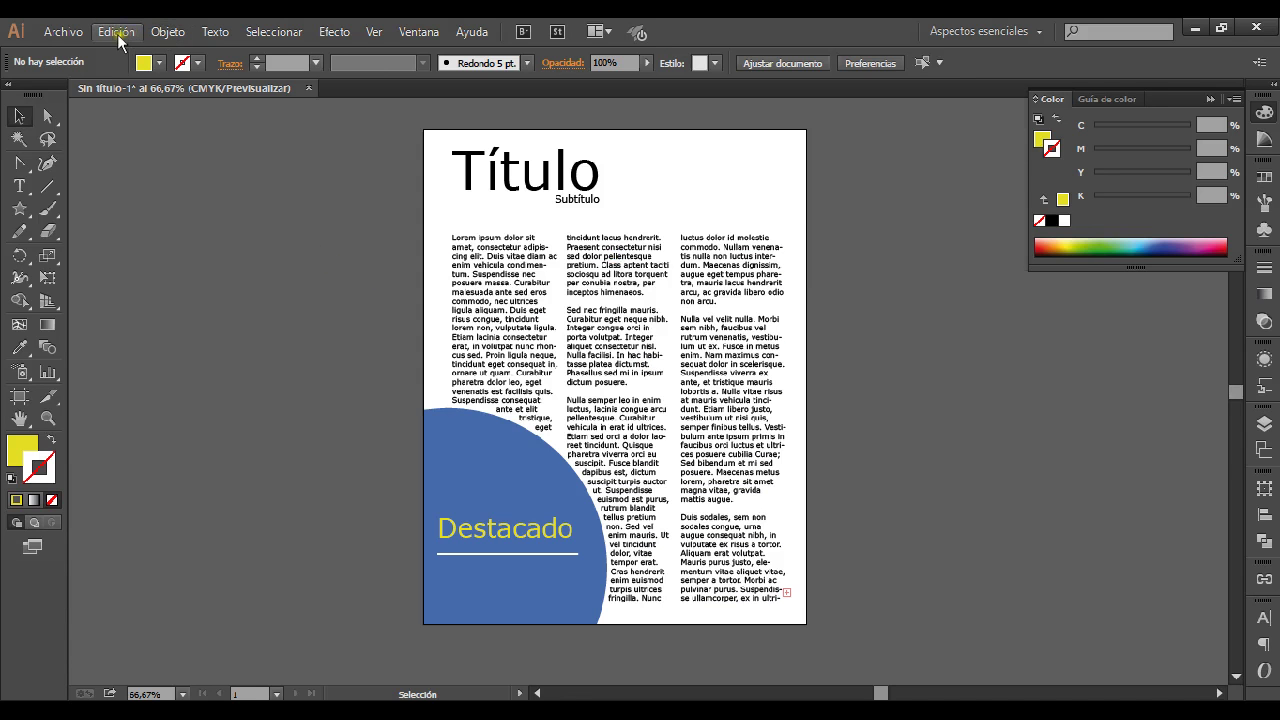
Place the image lobo.png as a linked file across the upper part of the first two text columns.
left_click(66, 33)
left_click(127, 357)
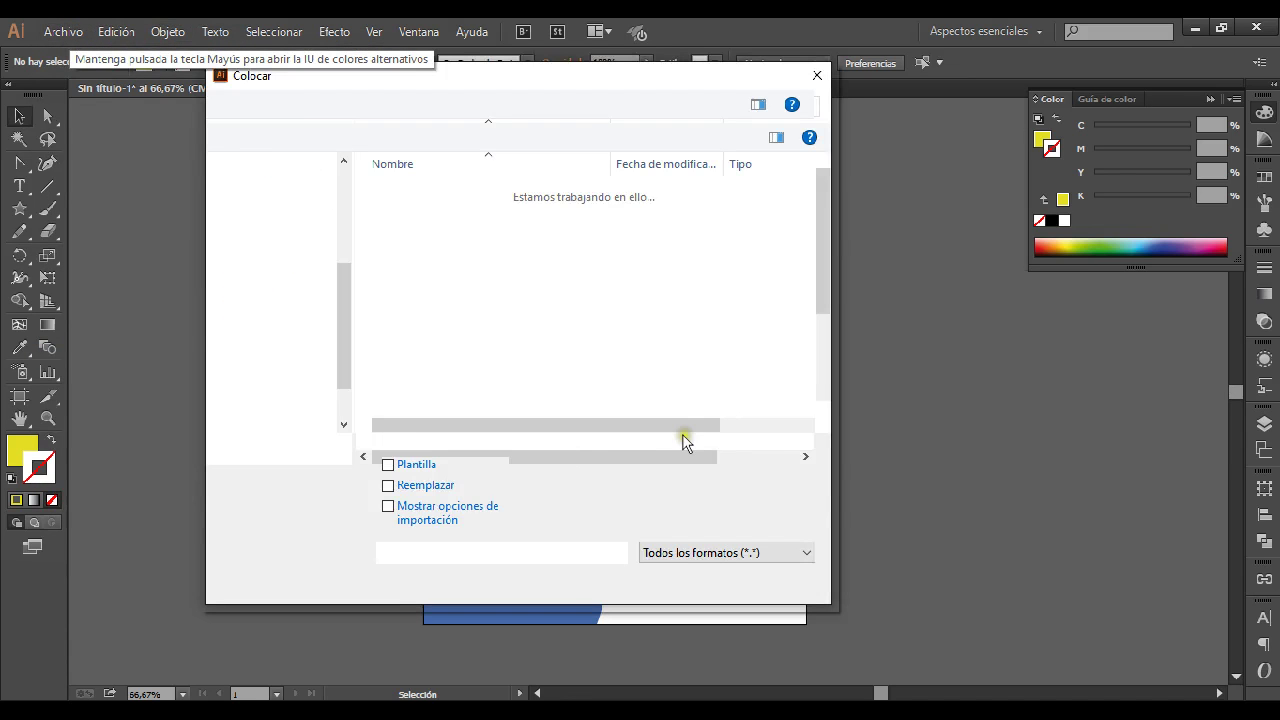
left_click(275, 325)
left_click(413, 291)
left_click(673, 581)
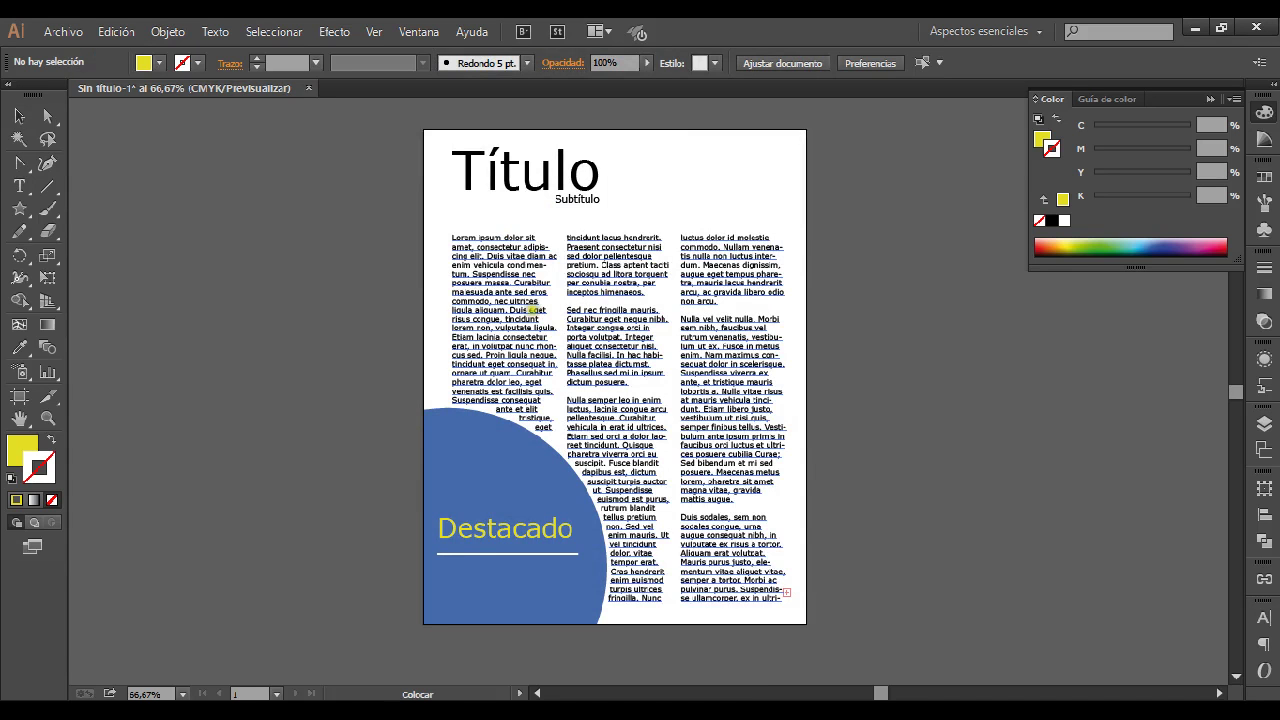
left_click_drag(526, 255, 650, 376)
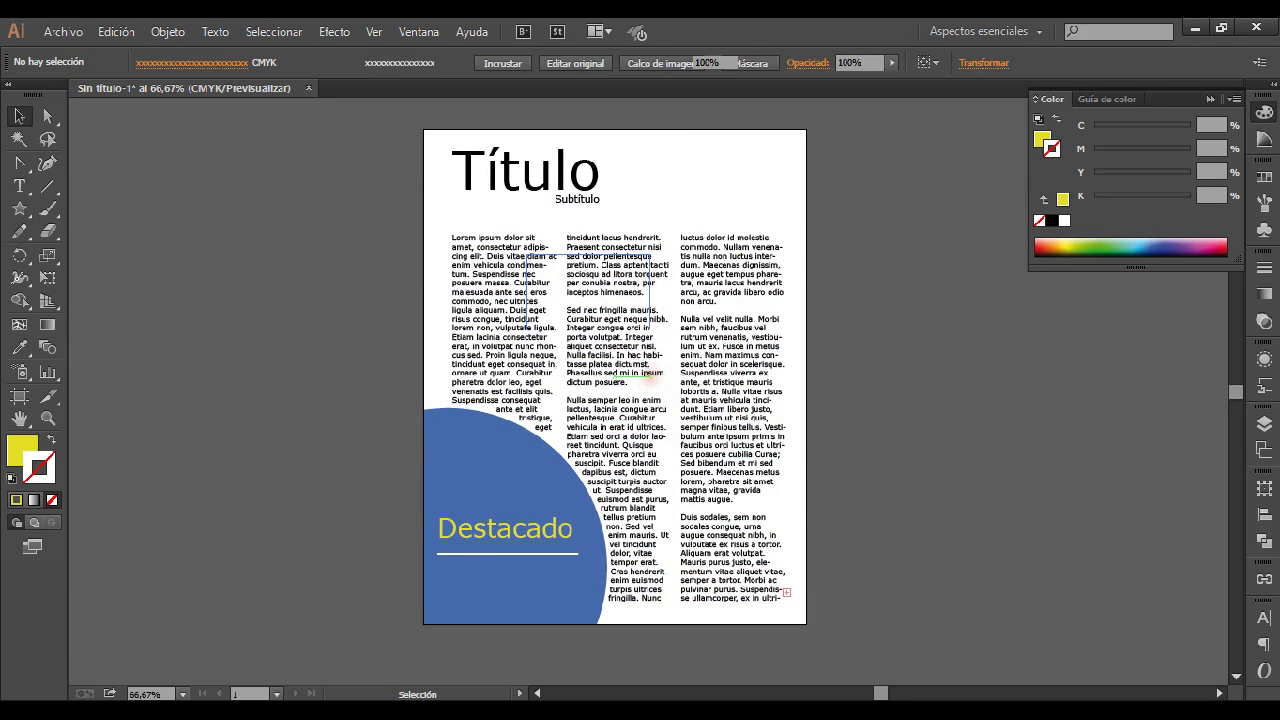
Reposition the wolf image over the top of the third column and enlarge it toward the second column.
left_click_drag(549, 310, 736, 253)
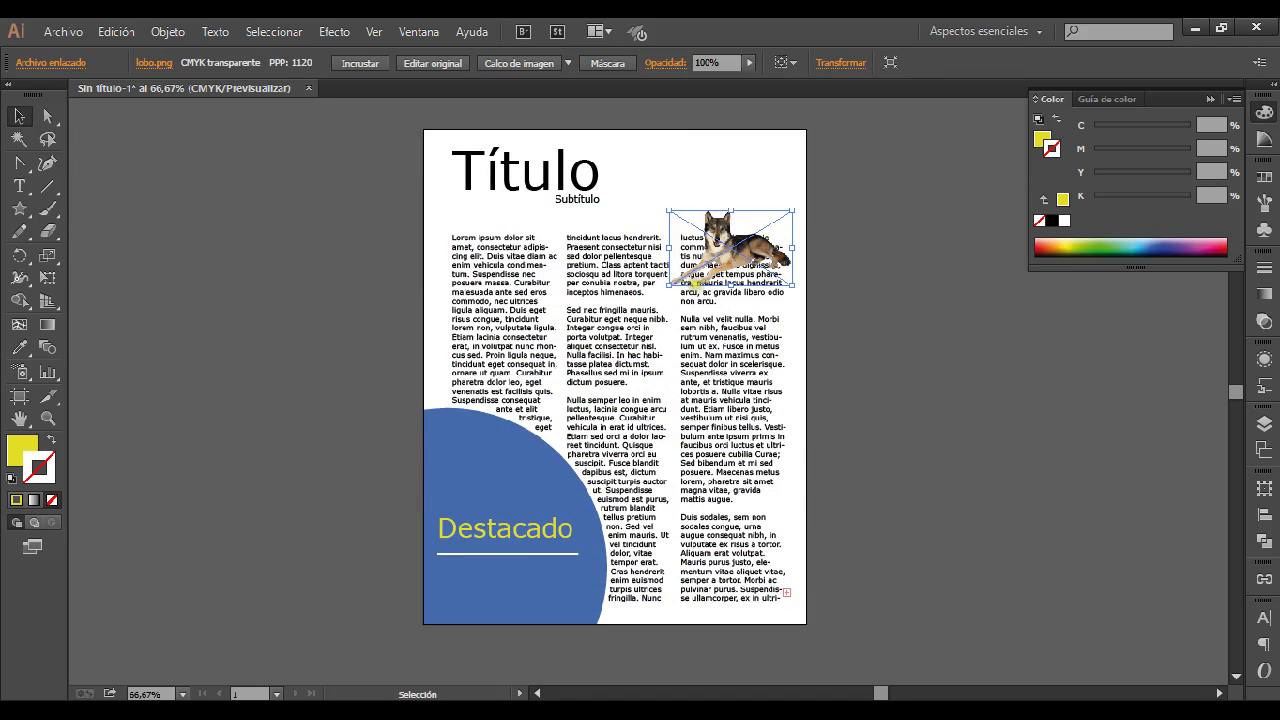
left_click_drag(668, 285, 640, 302)
left_click(888, 320)
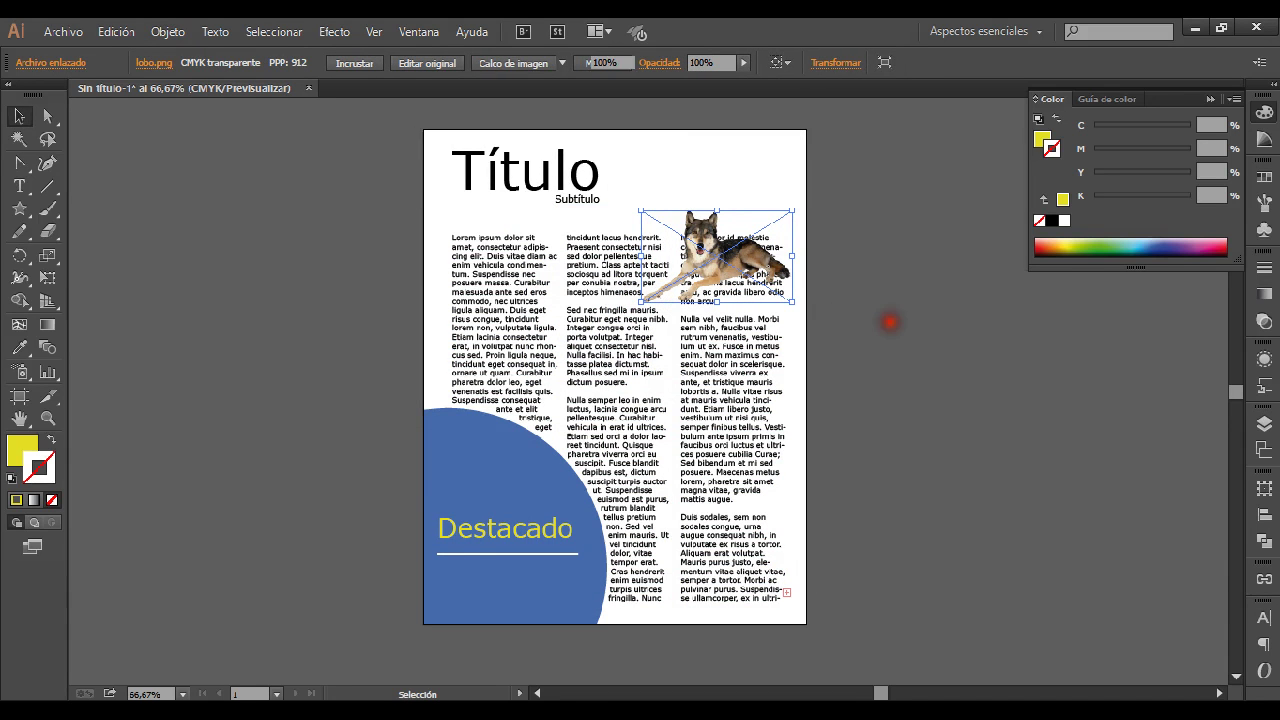
Apply text wrap to the linked wolf image at the top of the third column.
key("ctrl+space")
left_click_drag(411, 137, 876, 386)
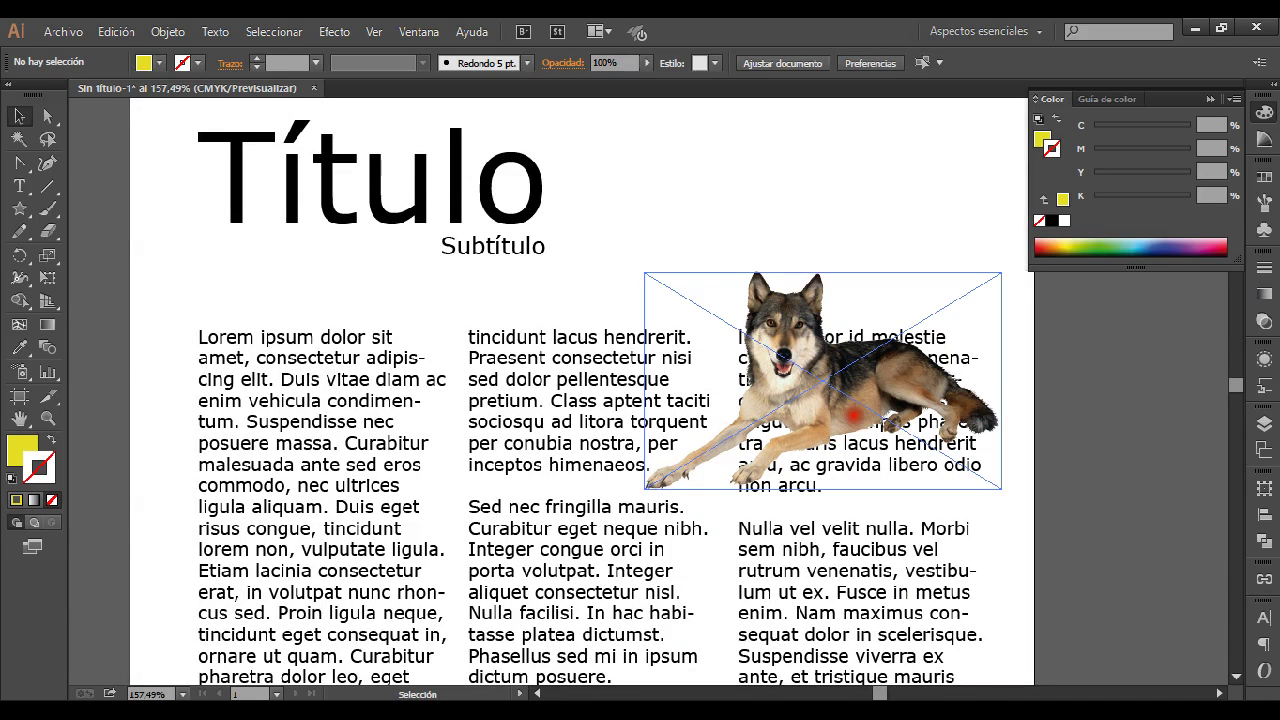
left_click(854, 416)
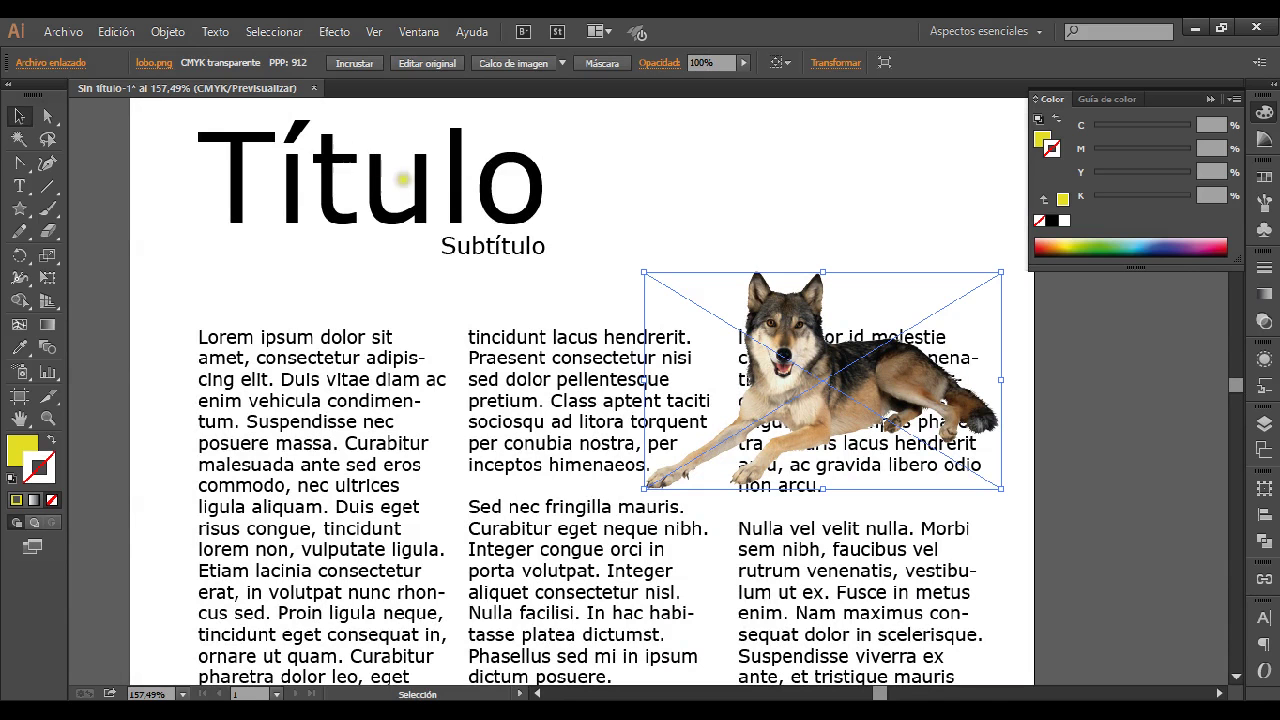
left_click(172, 35)
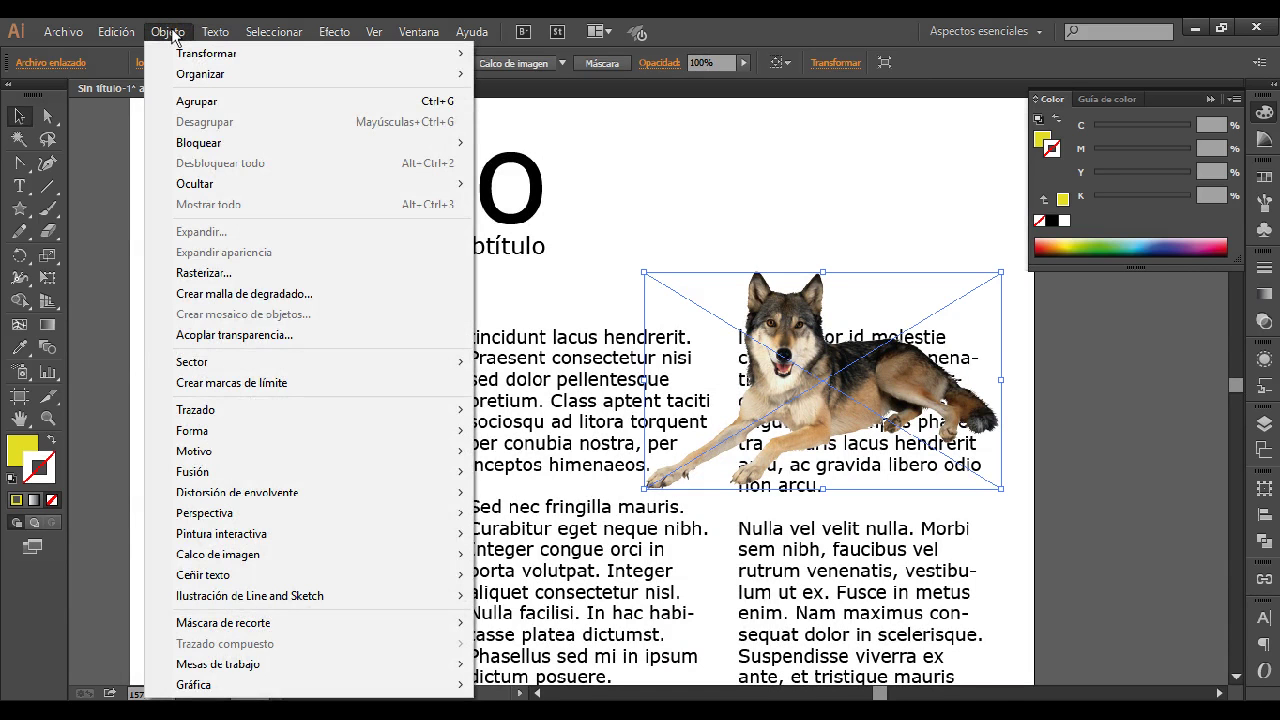
mouse_move(286, 578)
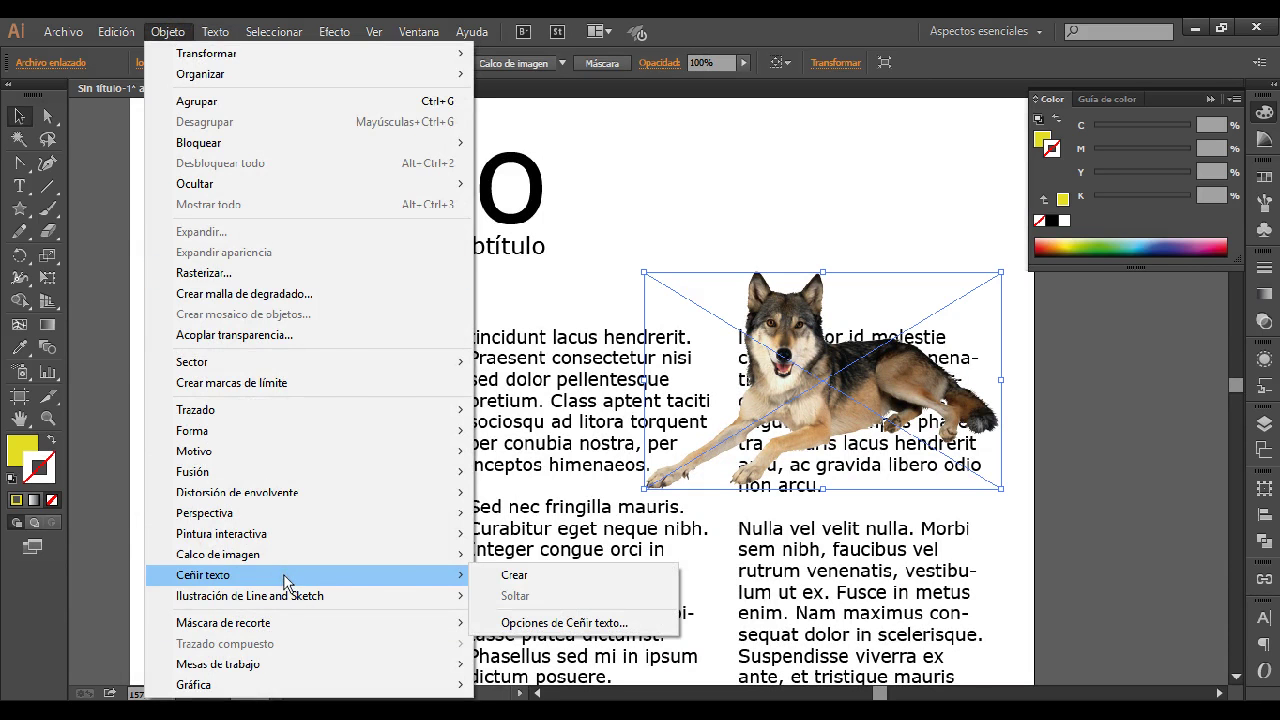
left_click(525, 575)
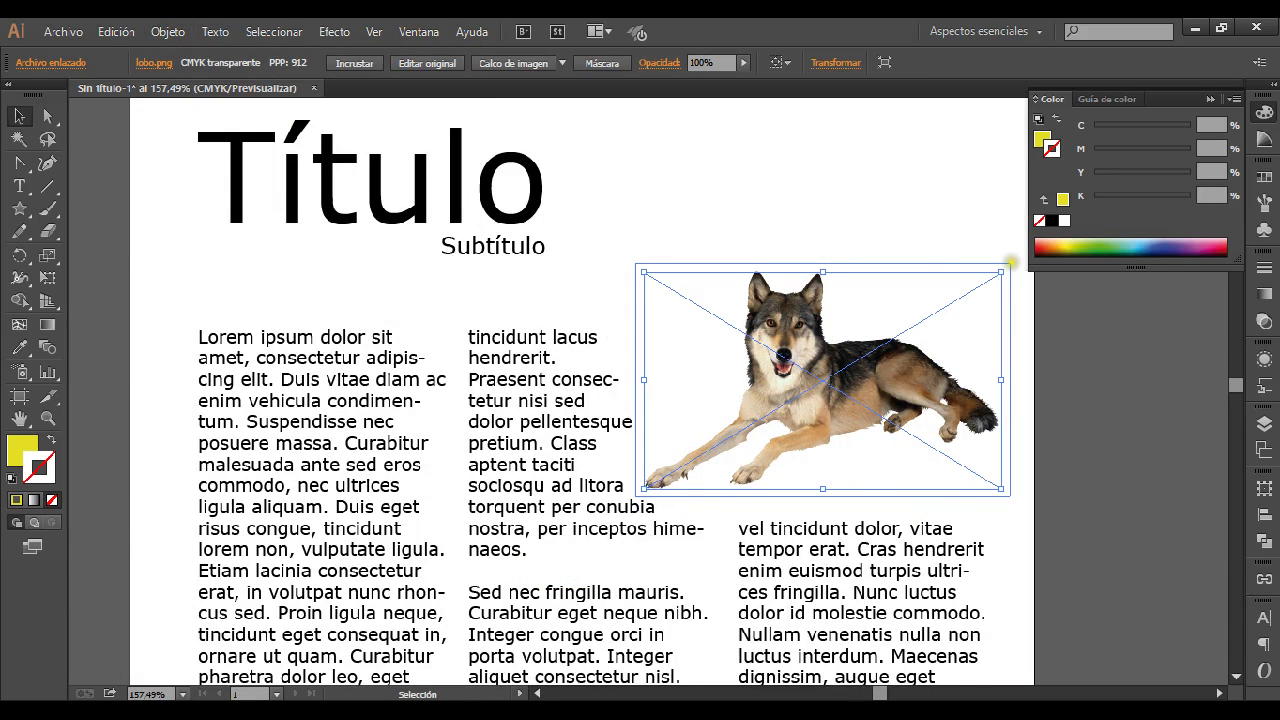
left_click(1100, 502)
Try the wrapped wolf image lower on the page, straddling the second and third text columns.
left_click(655, 300)
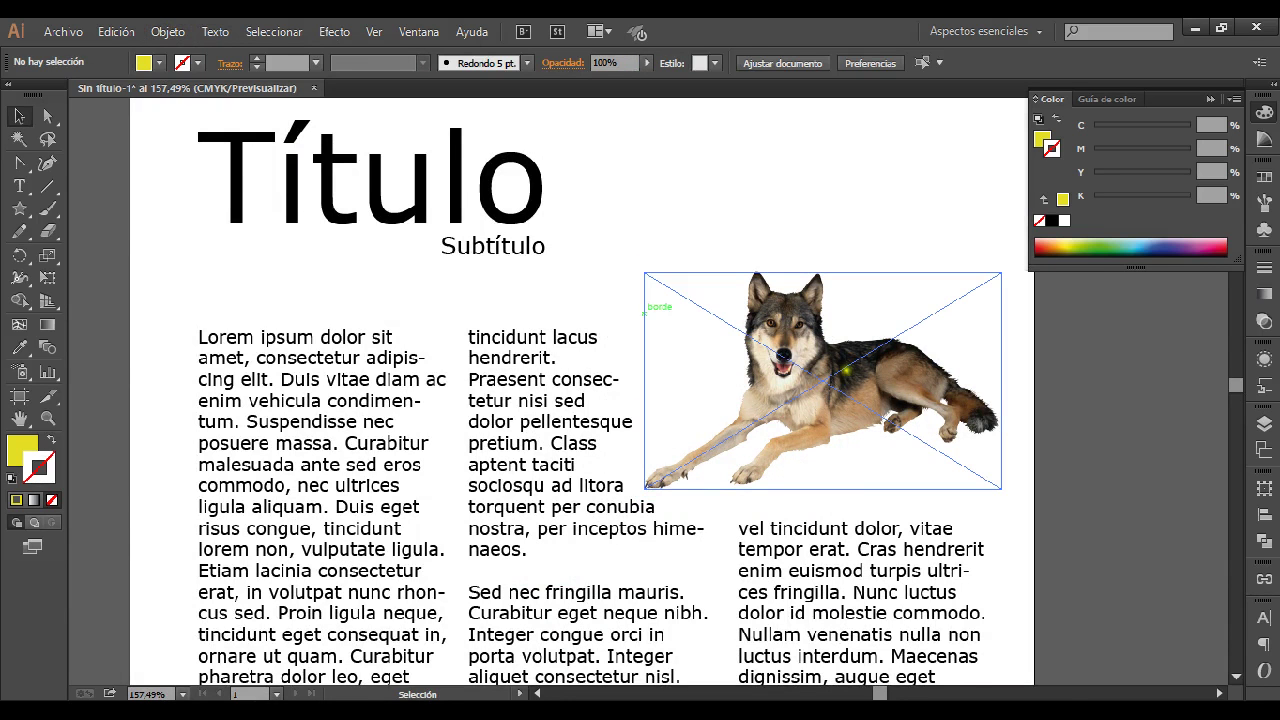
left_click_drag(815, 389, 742, 540)
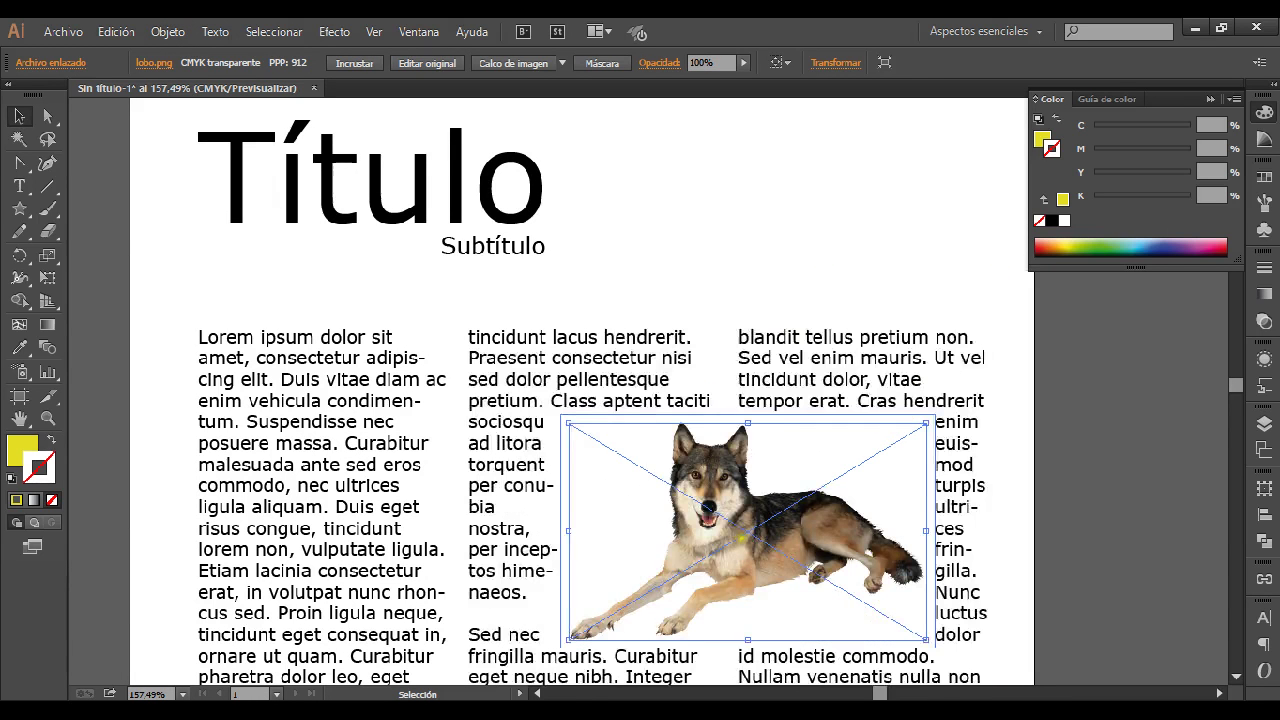
left_click(1158, 475)
scroll(1158, 475, "down", 1)
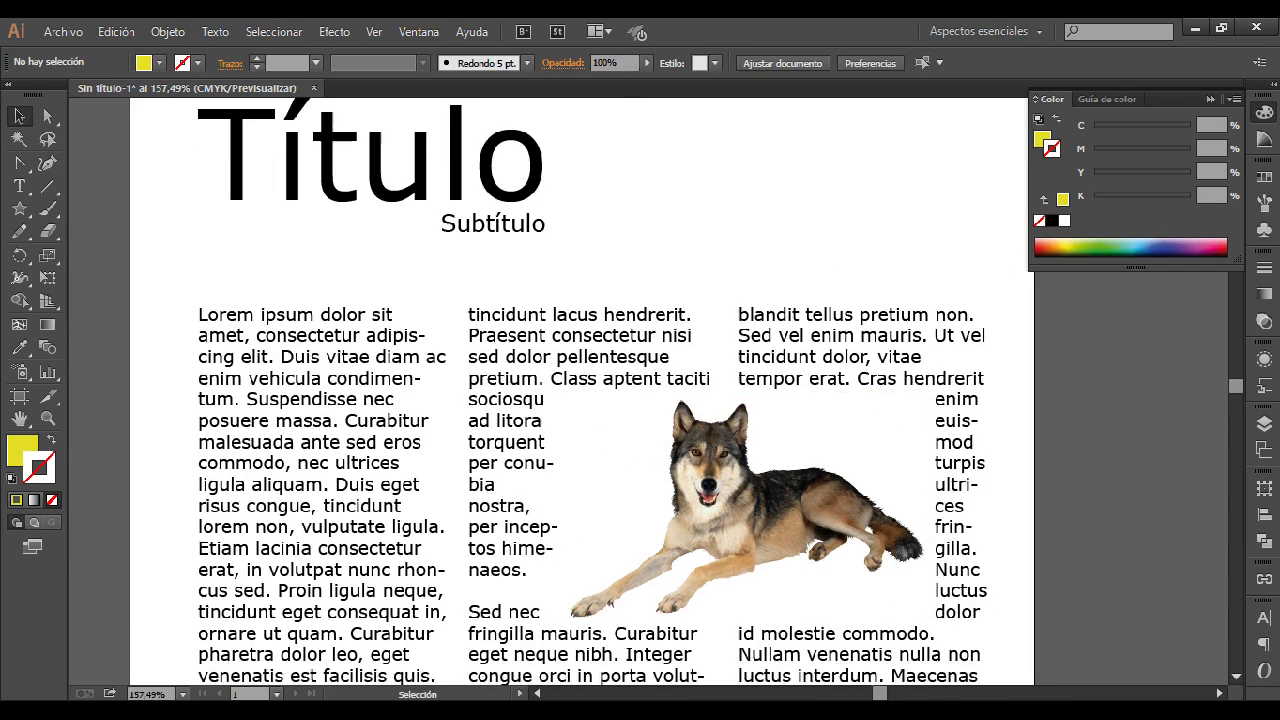
scroll(1158, 487, "down", 1)
scroll(1158, 487, "up", 1)
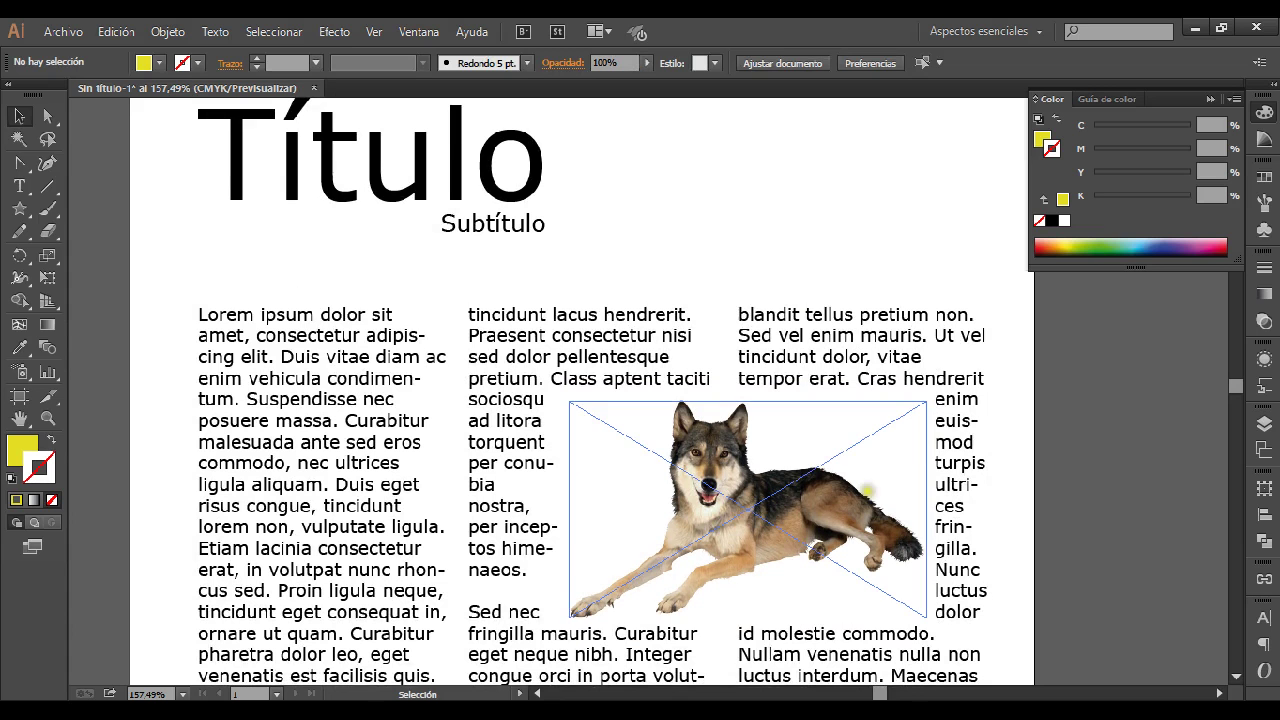
left_click_drag(742, 520, 729, 515)
left_click_drag(720, 440, 718, 438)
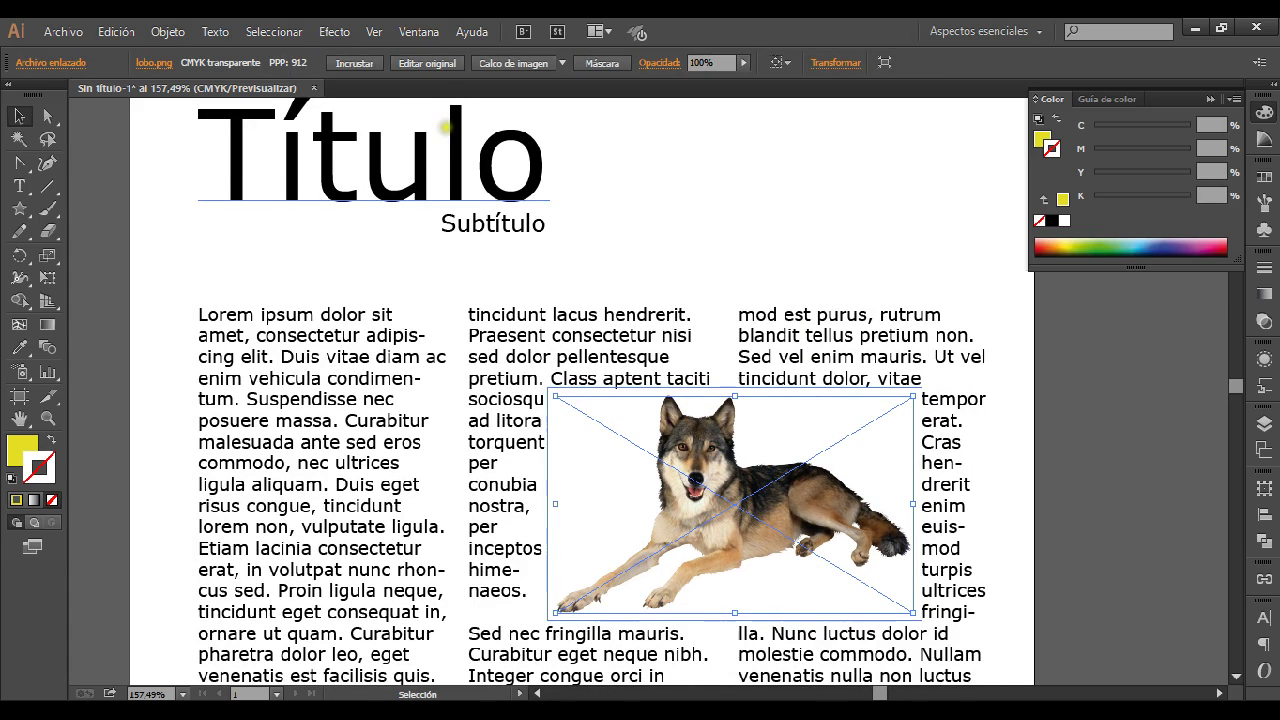
Embed the linked wolf image and move it to the top of the third column, slightly overlapping the second column.
left_click(354, 63)
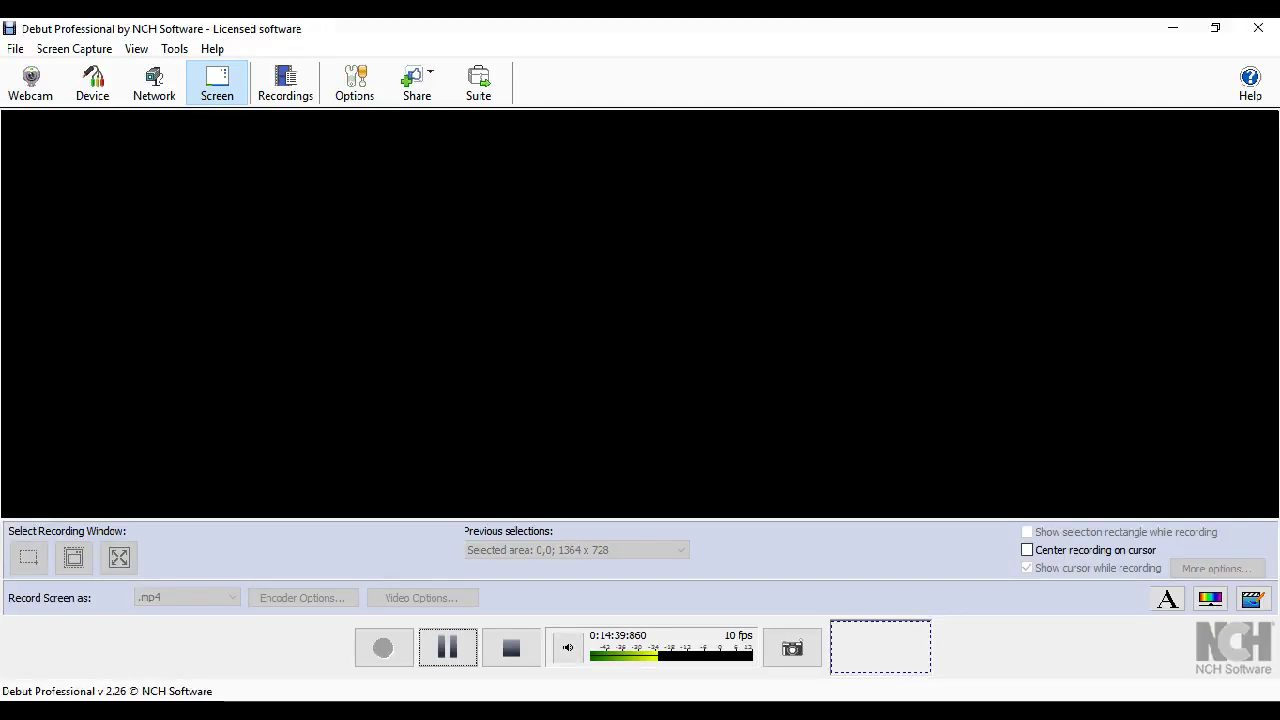
left_click(447, 649)
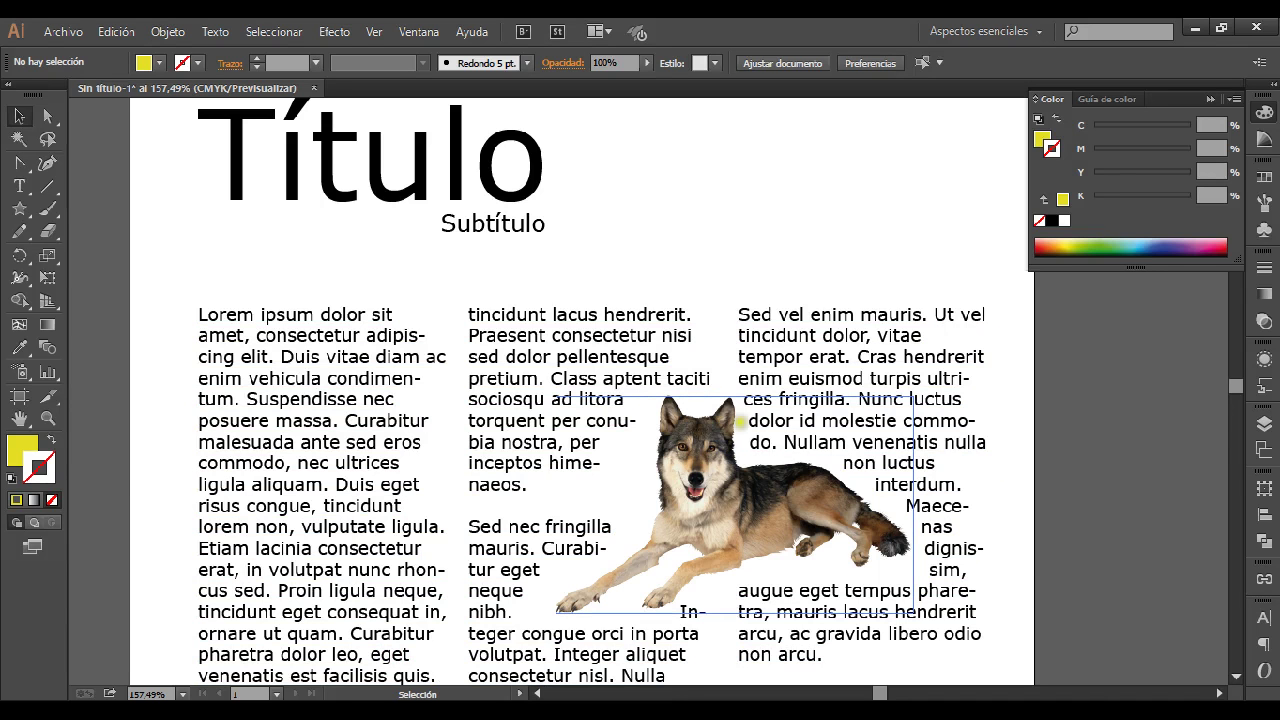
left_click_drag(739, 516, 827, 420)
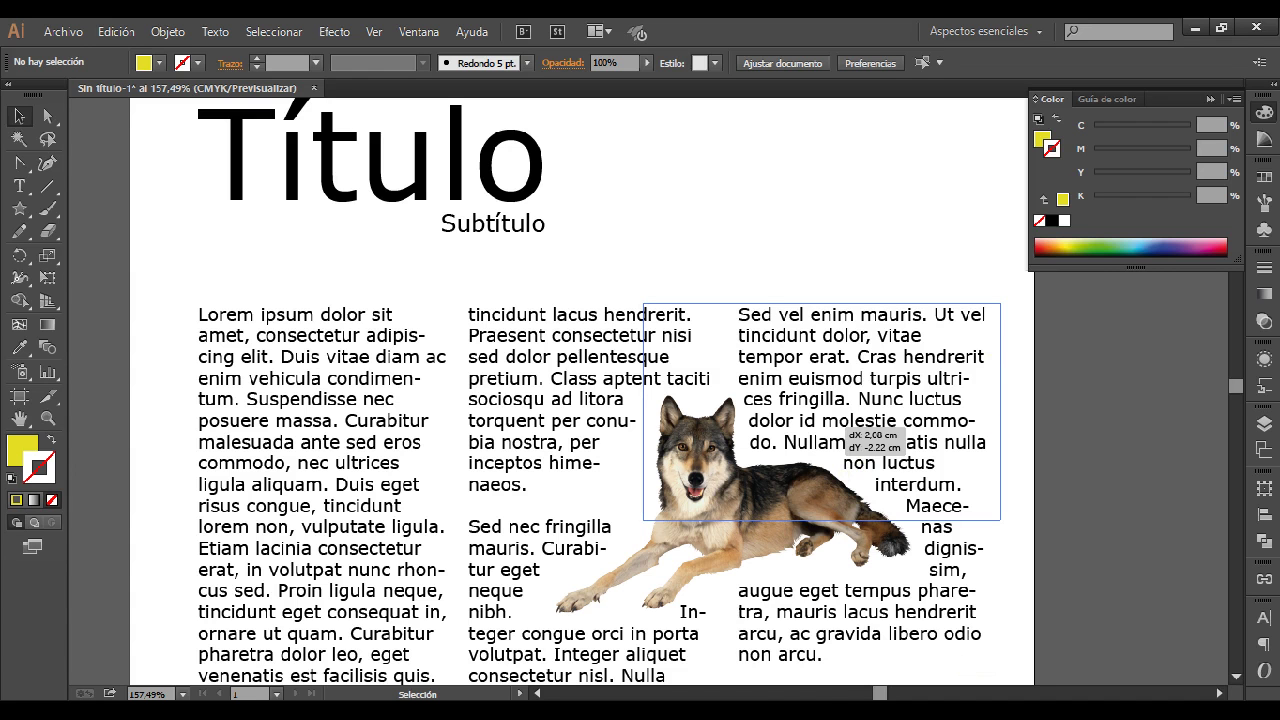
left_click_drag(845, 432, 845, 432)
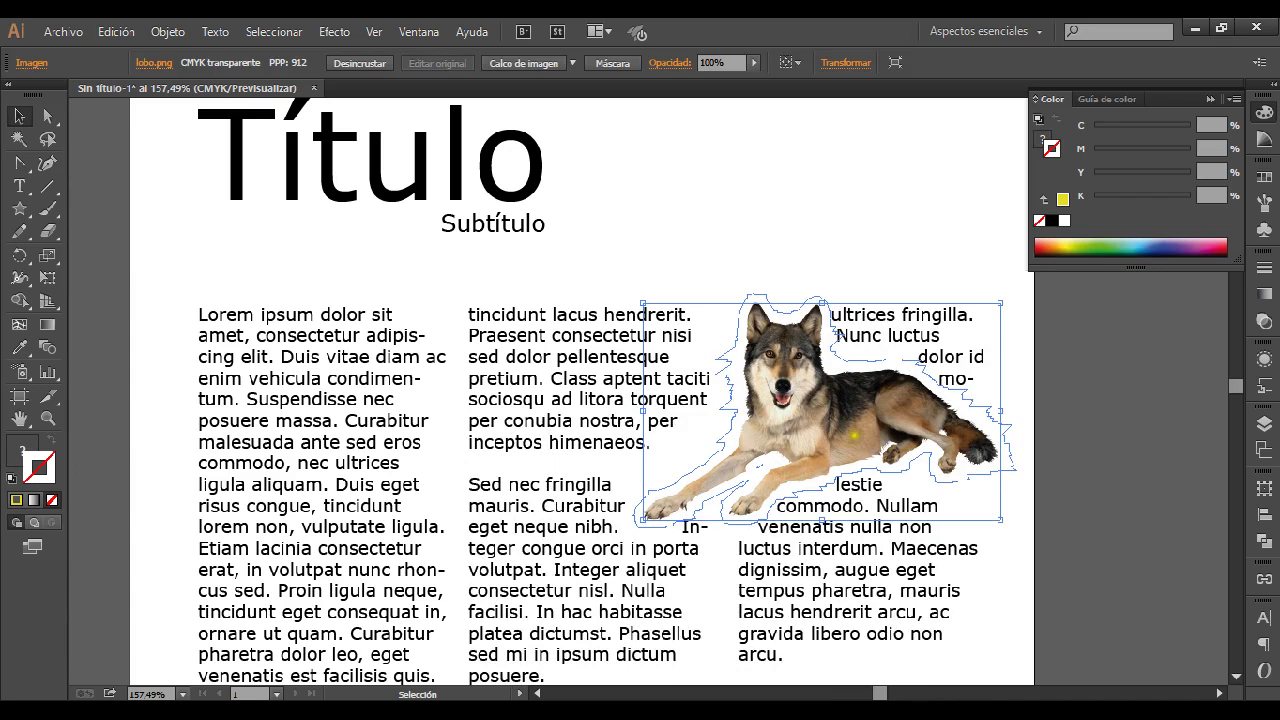
left_click(1155, 430)
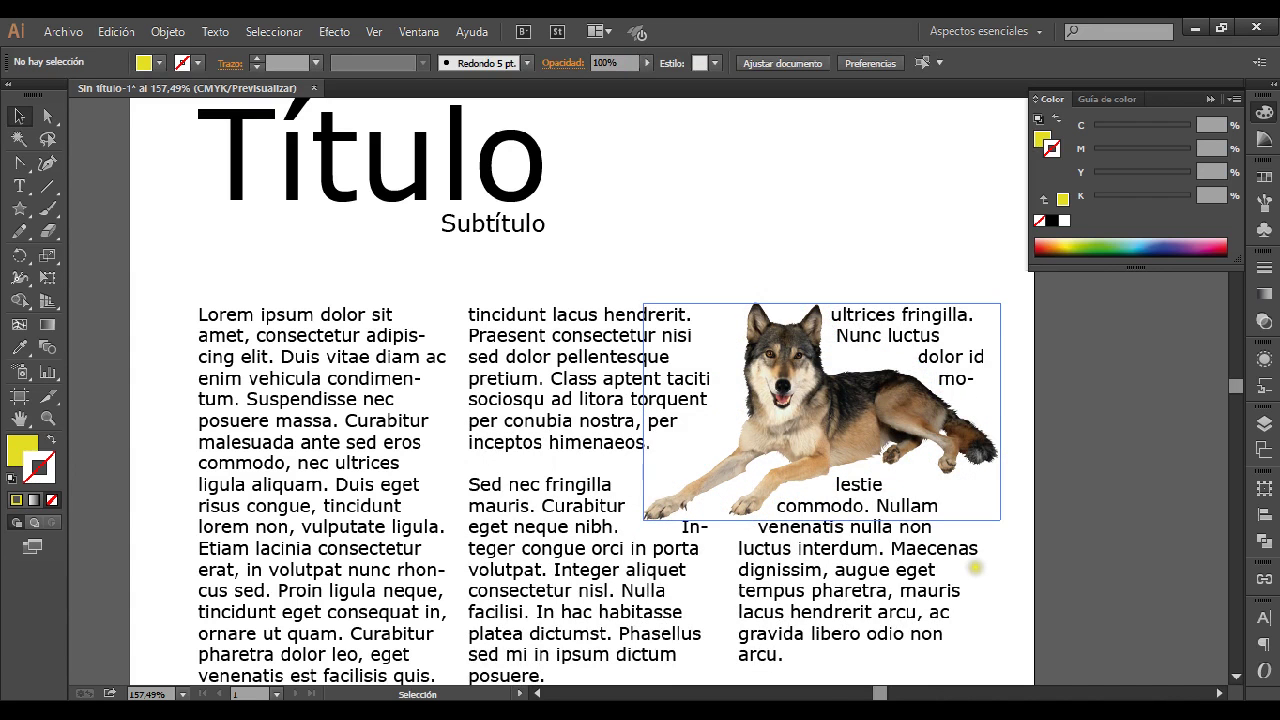
Draw a small yellow rectangle across the width of the third column, around its middle.
key("ctrl+space")
left_click(685, 440, "ctrl+alt")
left_click(590, 433, "ctrl+alt")
left_click_drag(988, 502, 957, 457)
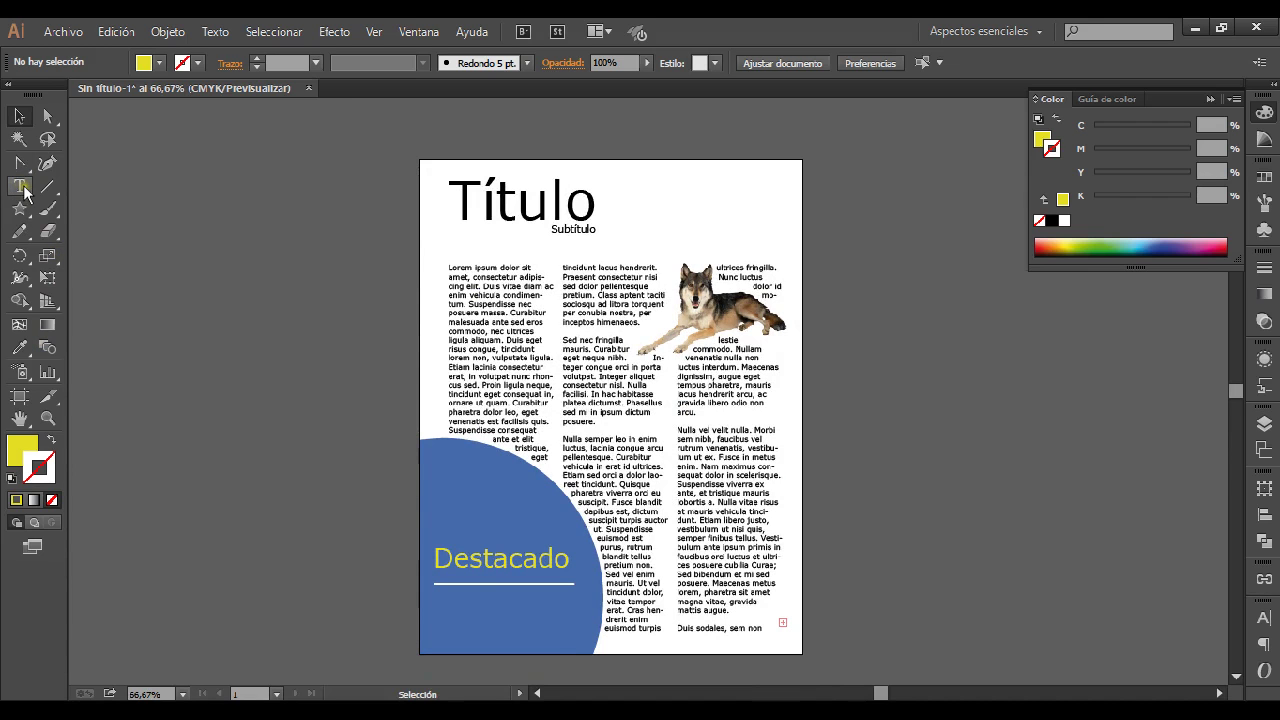
left_click_drag(19, 208, 92, 206)
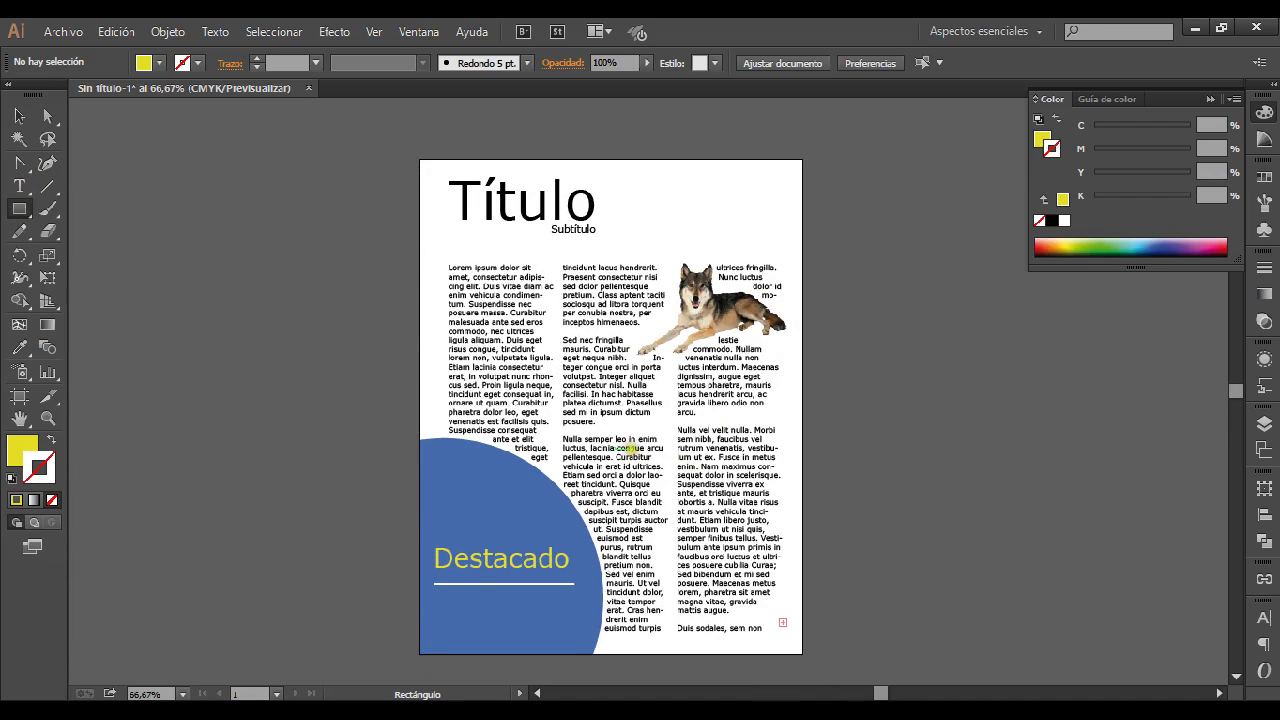
left_click_drag(671, 463, 783, 521)
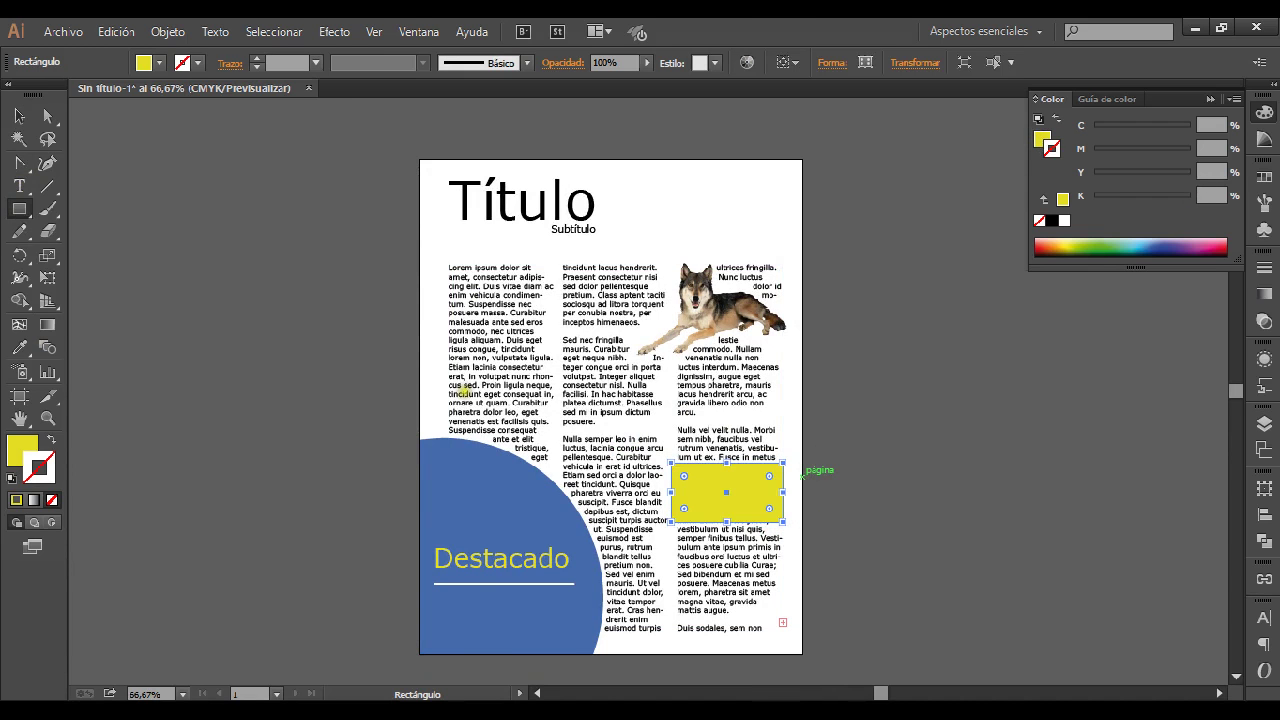
Apply text wrap to the yellow rectangle in the third column and deselect it.
left_click(168, 31)
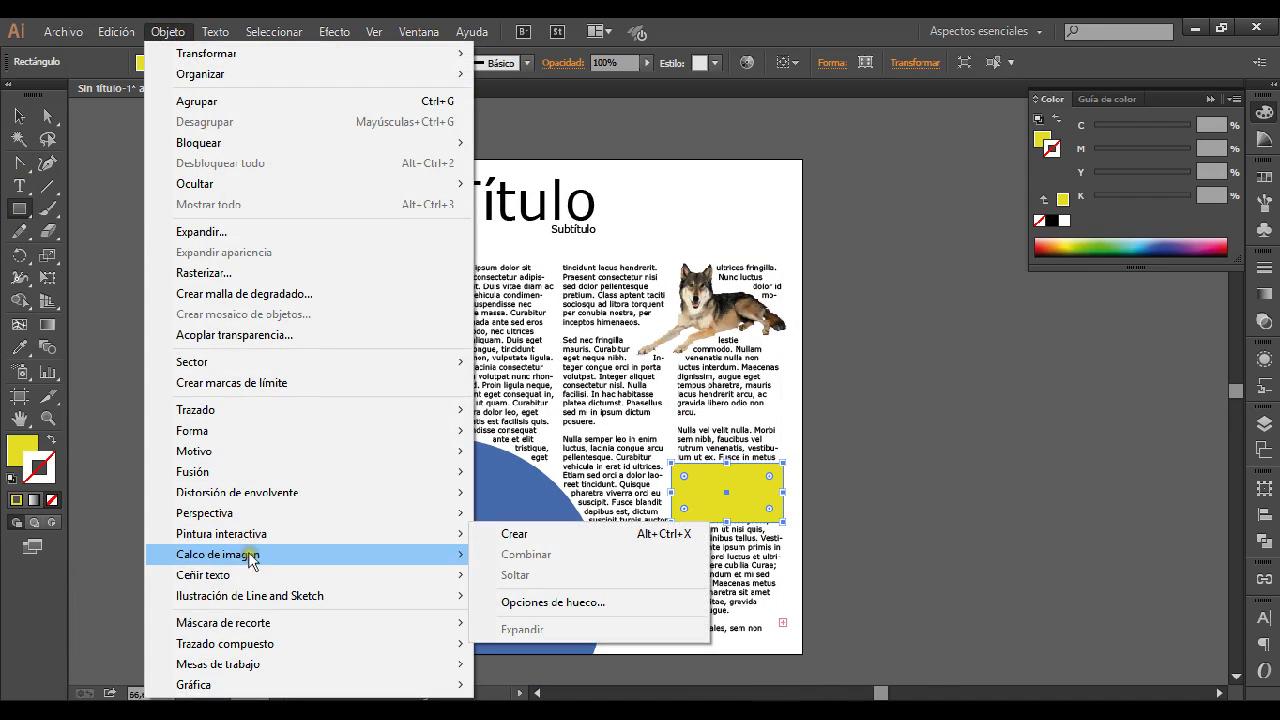
mouse_move(251, 574)
left_click(531, 573)
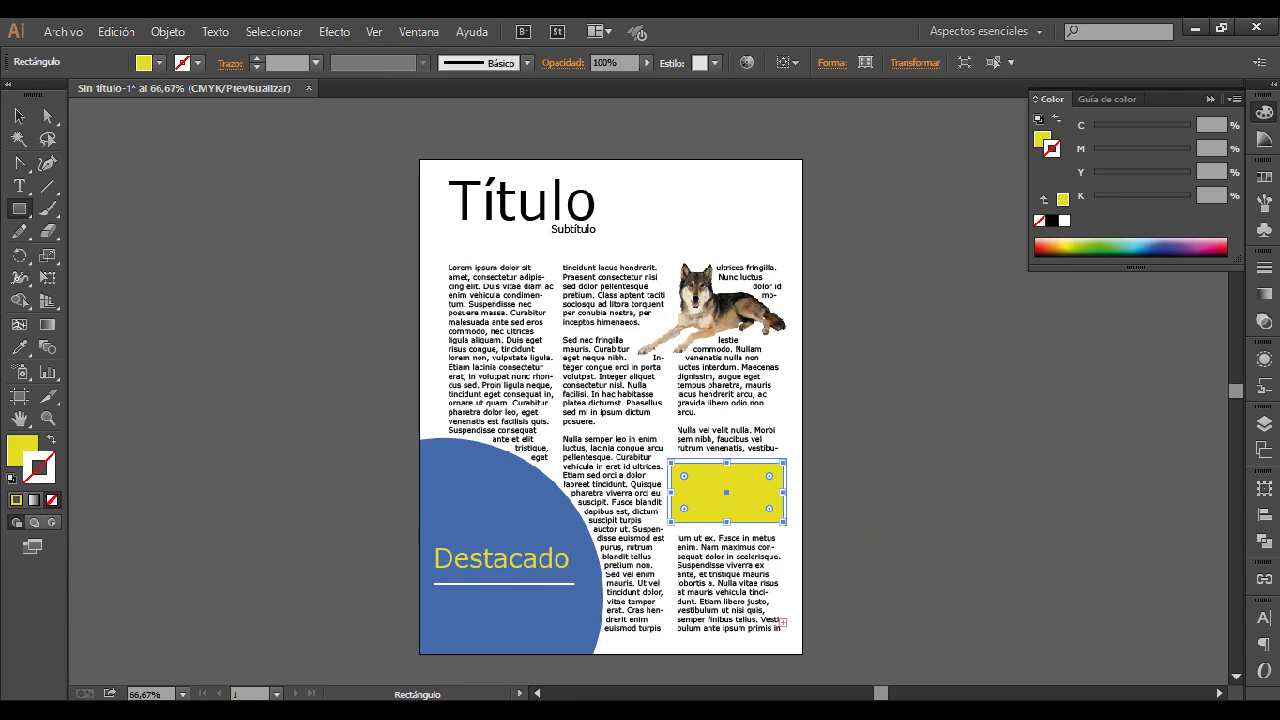
key("v")
left_click(890, 502)
Narrow the yellow rectangle from its left edge so that it lines up with the third column's text.
key("ctrl+space")
left_click_drag(562, 464, 991, 559)
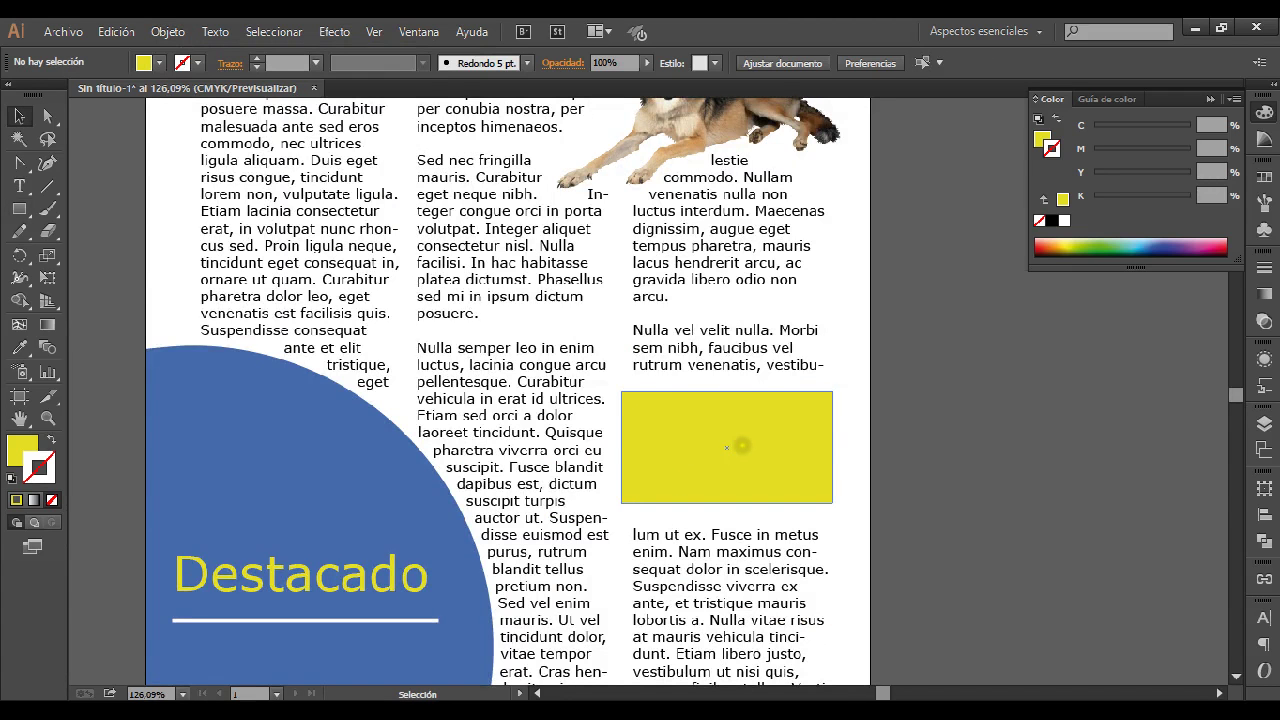
left_click(743, 446)
left_click_drag(620, 448, 632, 446)
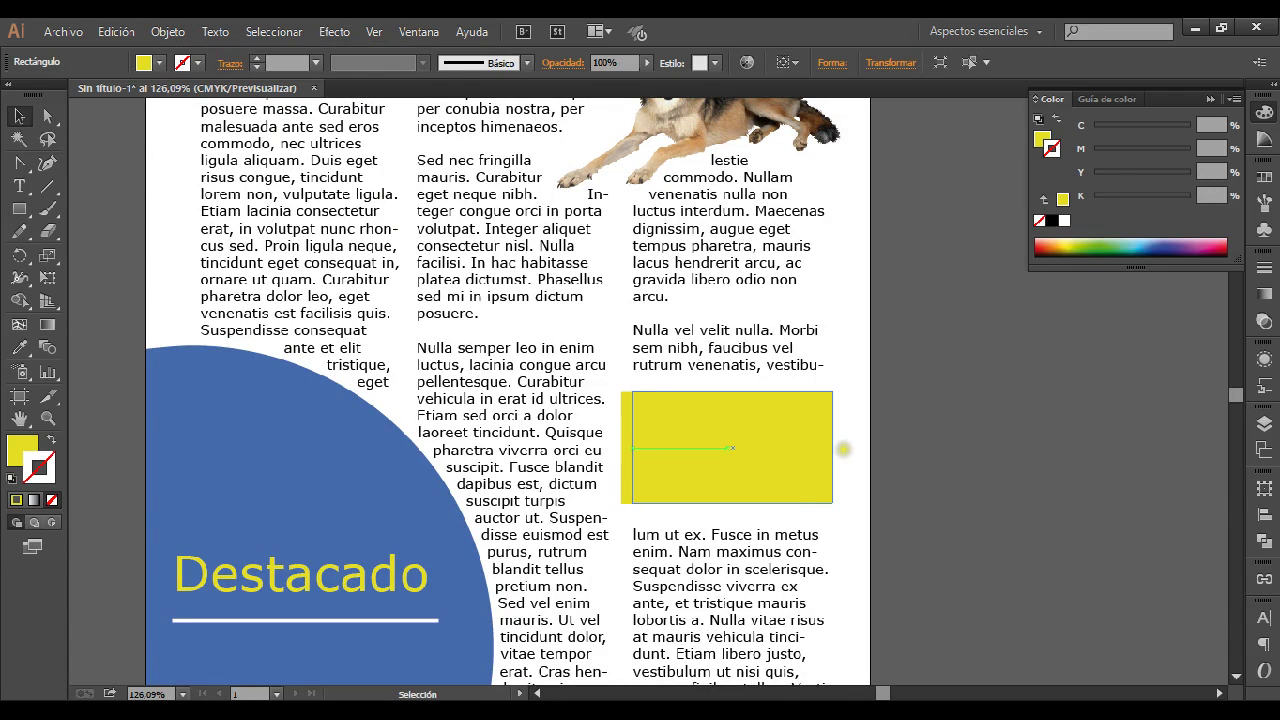
left_click(994, 455)
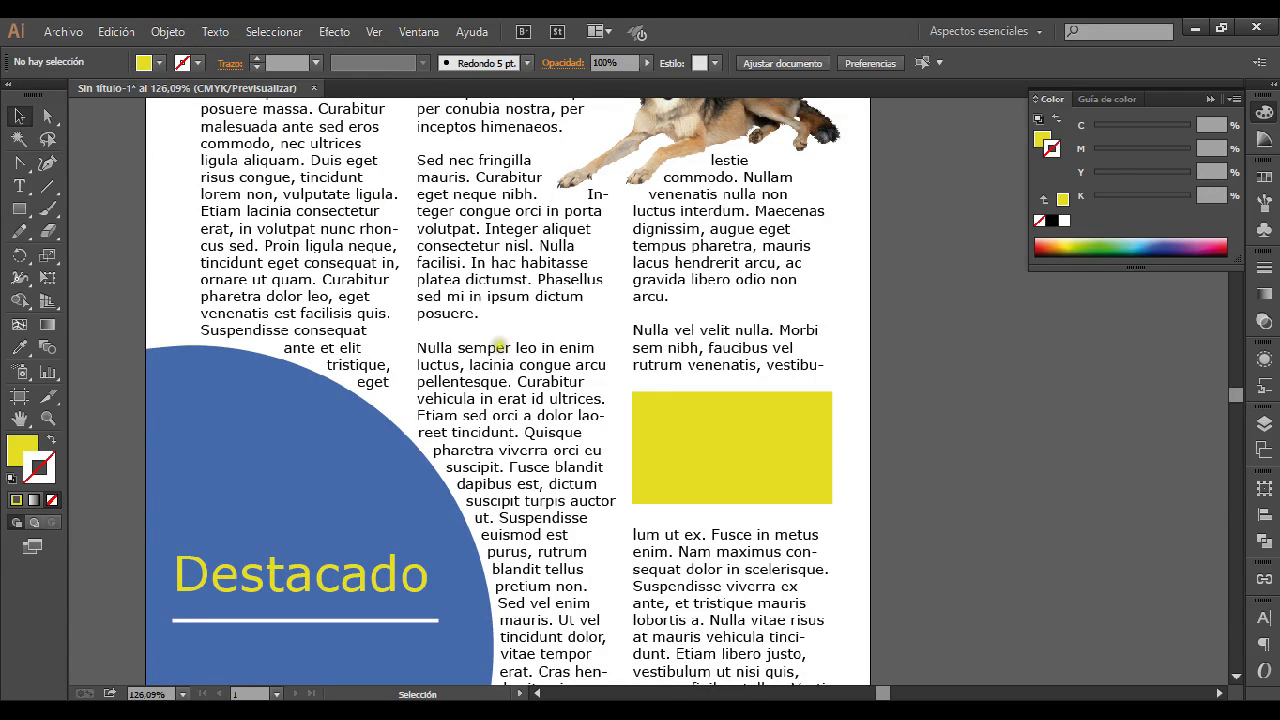
Try adding point text directly over the yellow rectangle, and delete that text.
left_click(19, 186)
left_click(672, 431)
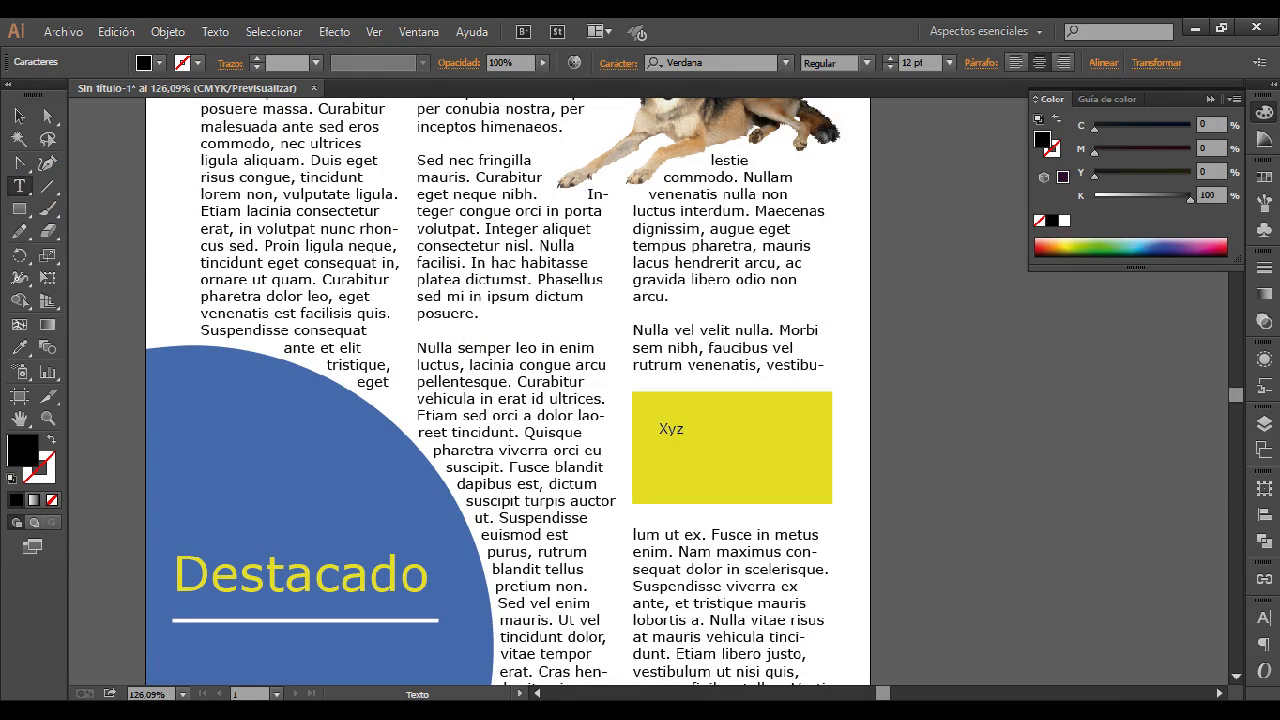
type("Xyz jnsoñnv voiajv {apdfvn {dfpvin")
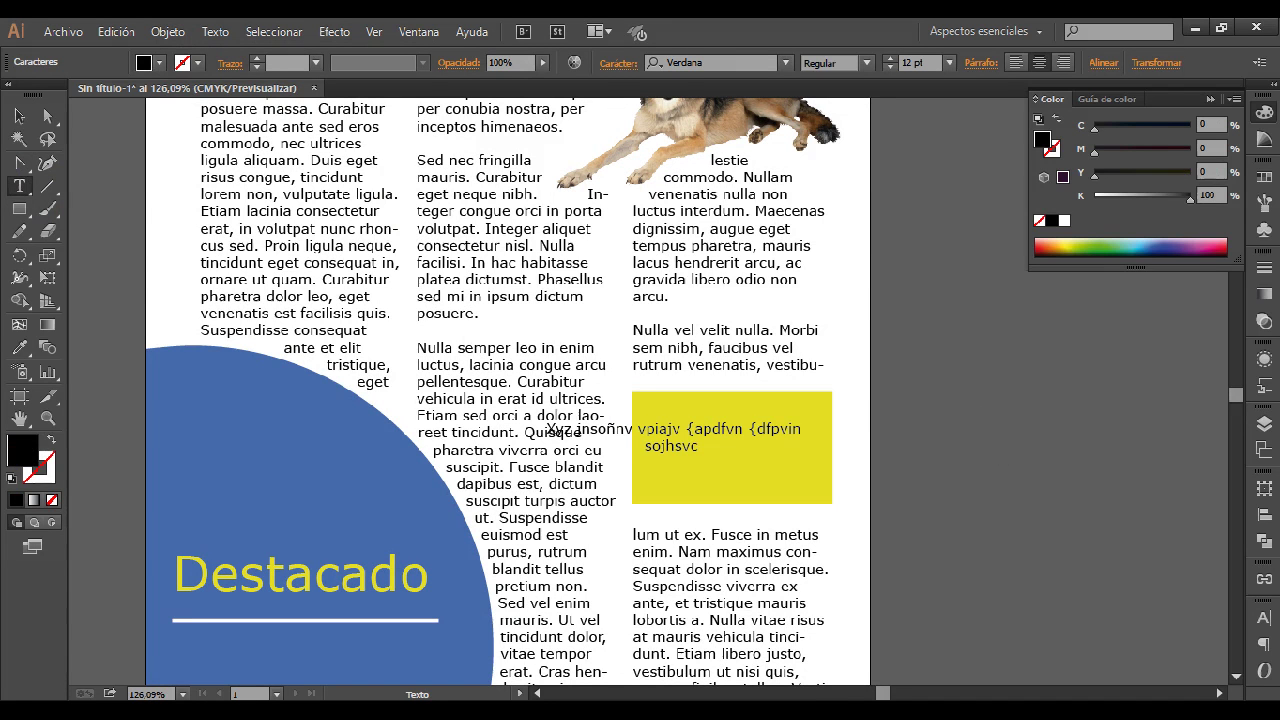
left_click(19, 116)
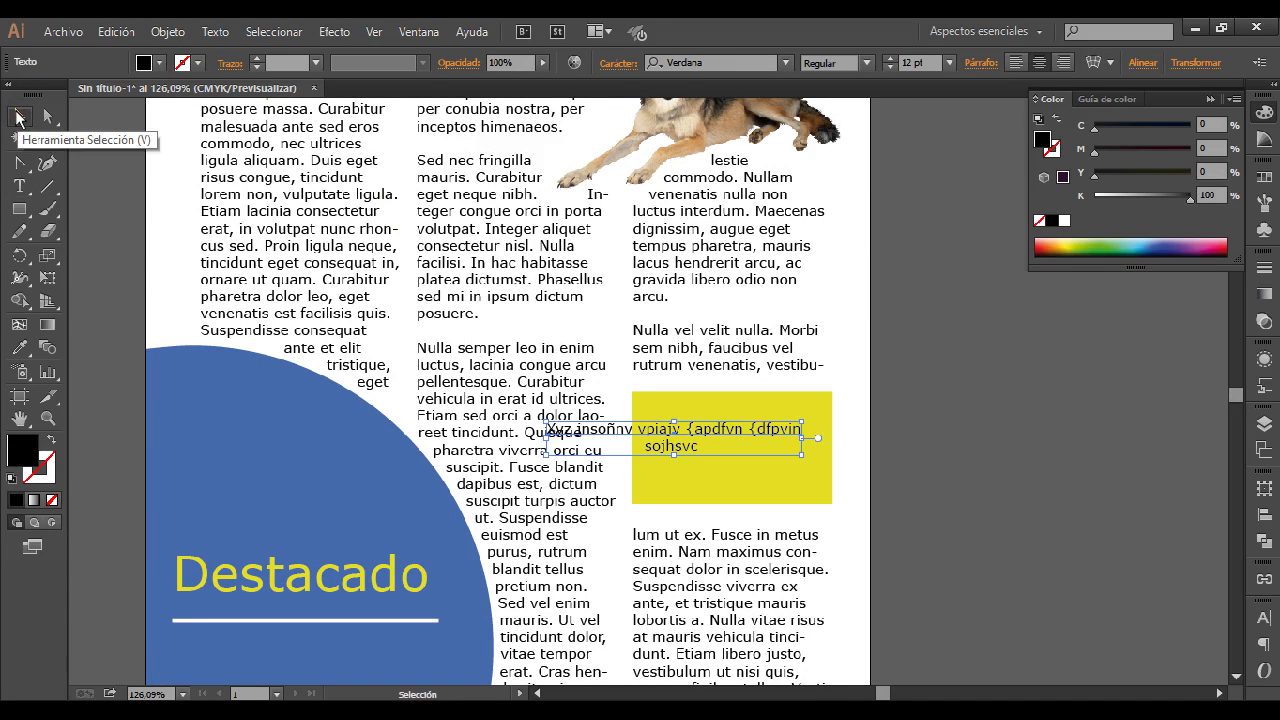
key("Delete")
Convert the yellow rectangle into an area text frame and fill it with random filler text beginning "aiorehmnv{hnrhg iocURGH".
left_click(19, 186)
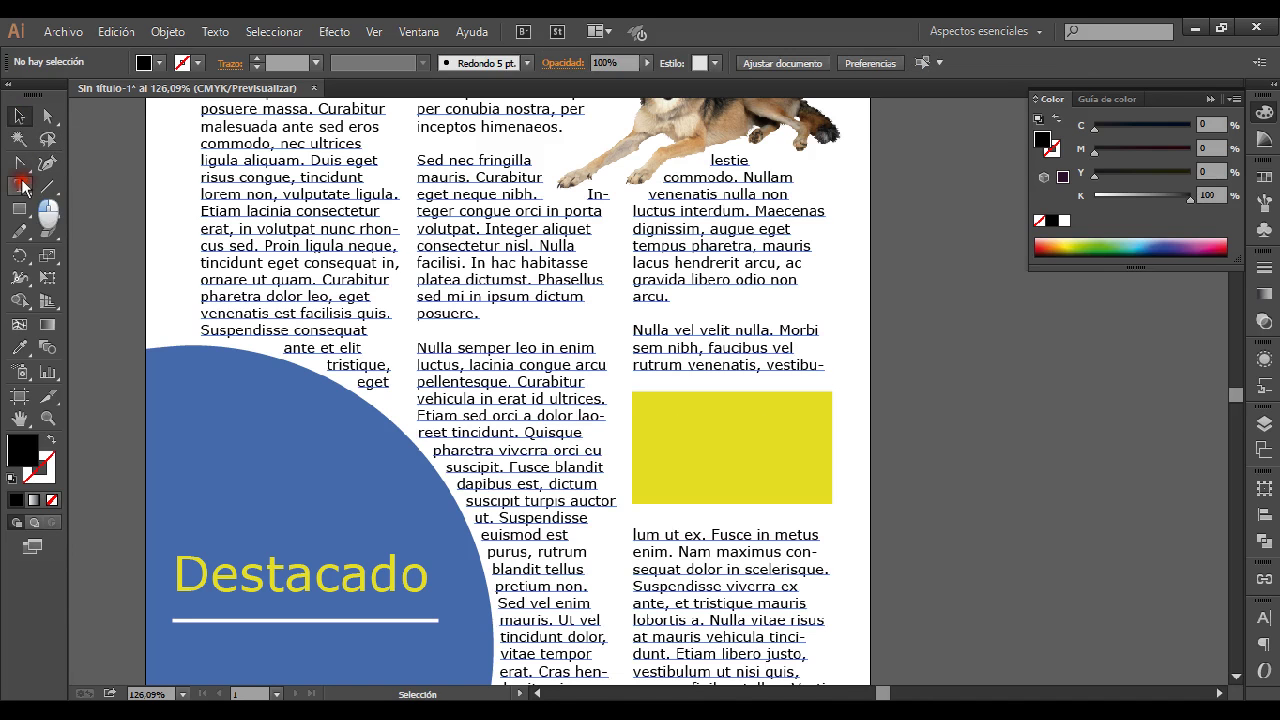
left_click_drag(636, 394, 810, 488)
left_click(732, 443)
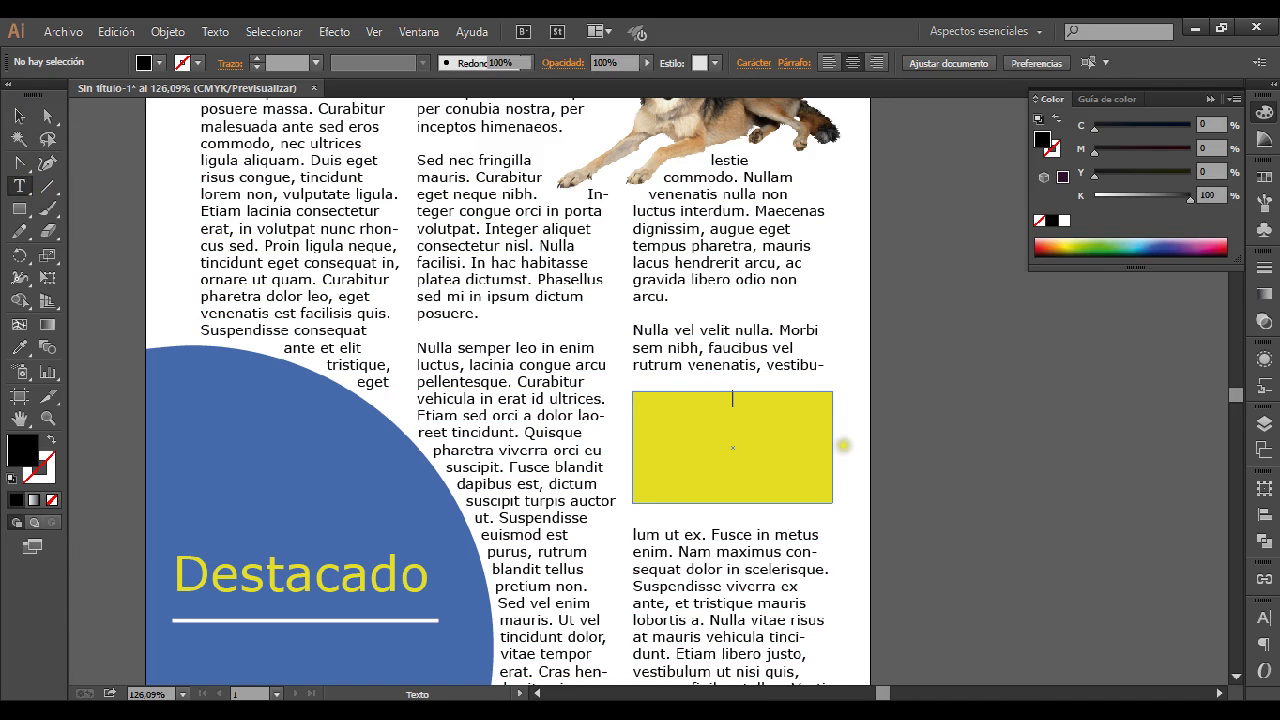
type("aiorehmnv{hnrhg iocURGH Oifsgh C{OUGH {eroi hg{OREI ")
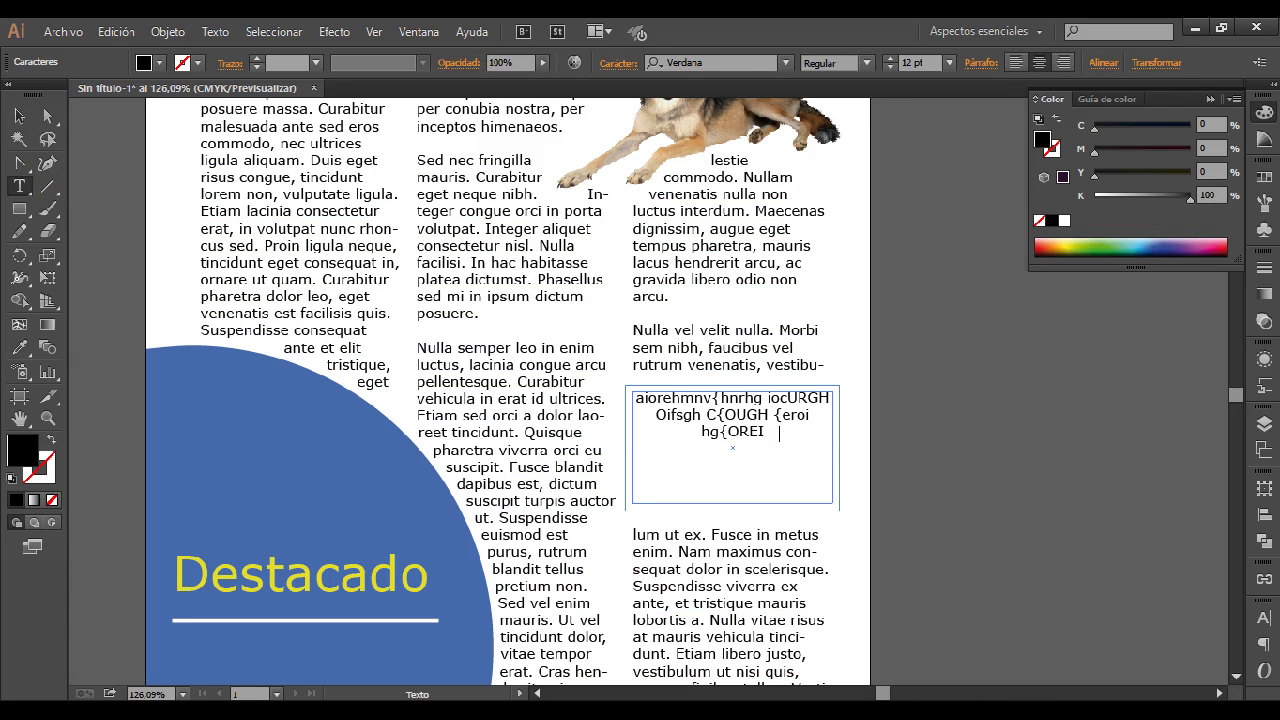
type("HG {reghirough wrgwurg rGsugR SGwgu hRPUEGV")
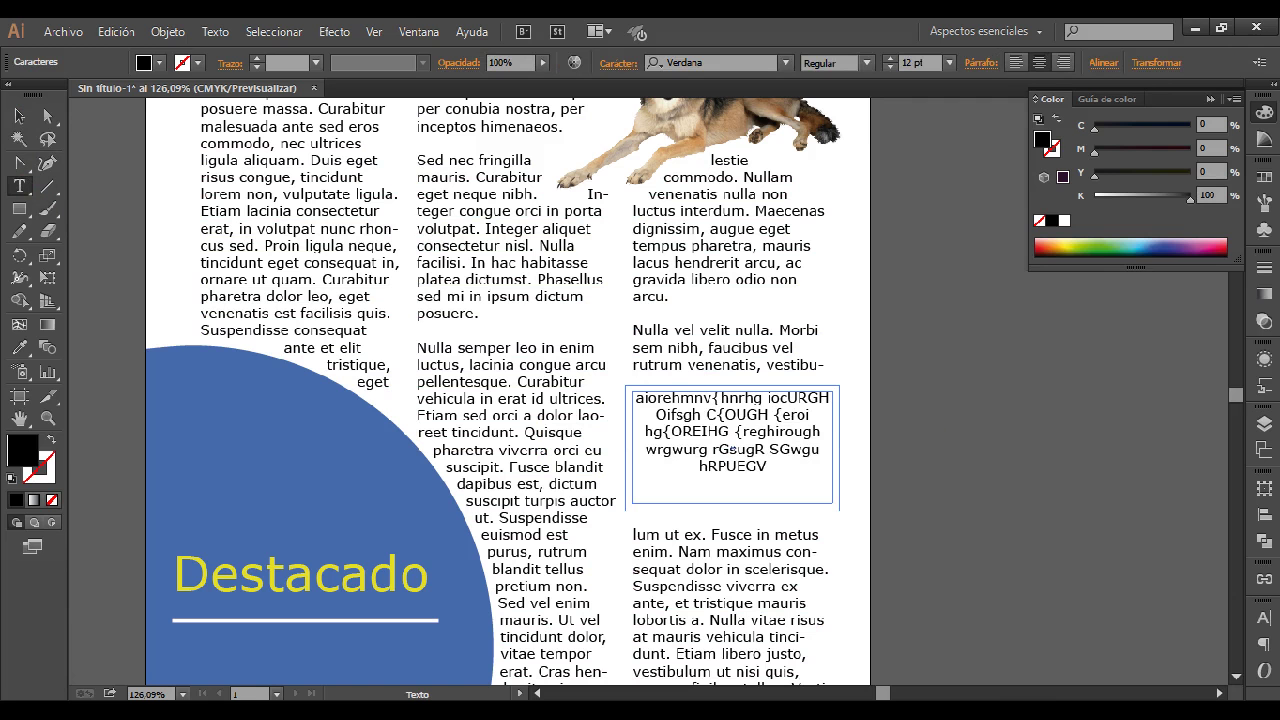
type("    RUIV     REUV EIRUV EIRUV")
left_click(18, 117)
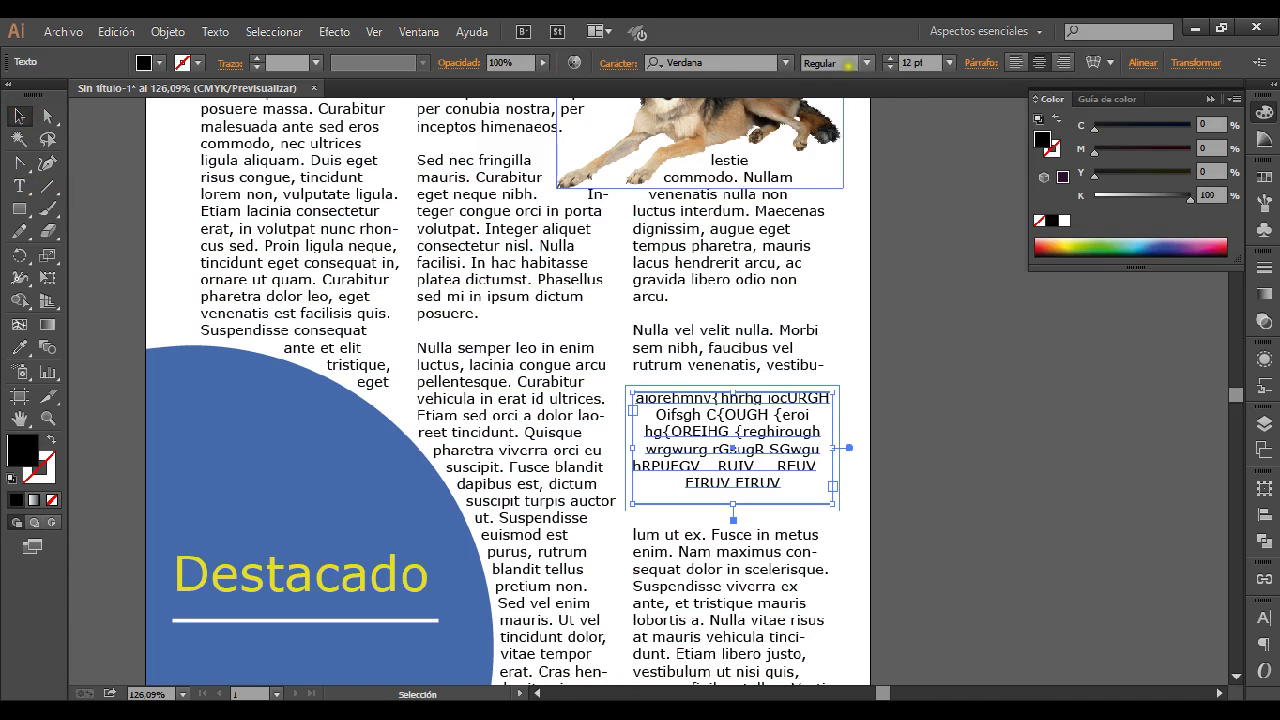
Left-align the filler text in the third column's frame and set its font style to Bold.
left_click(1016, 63)
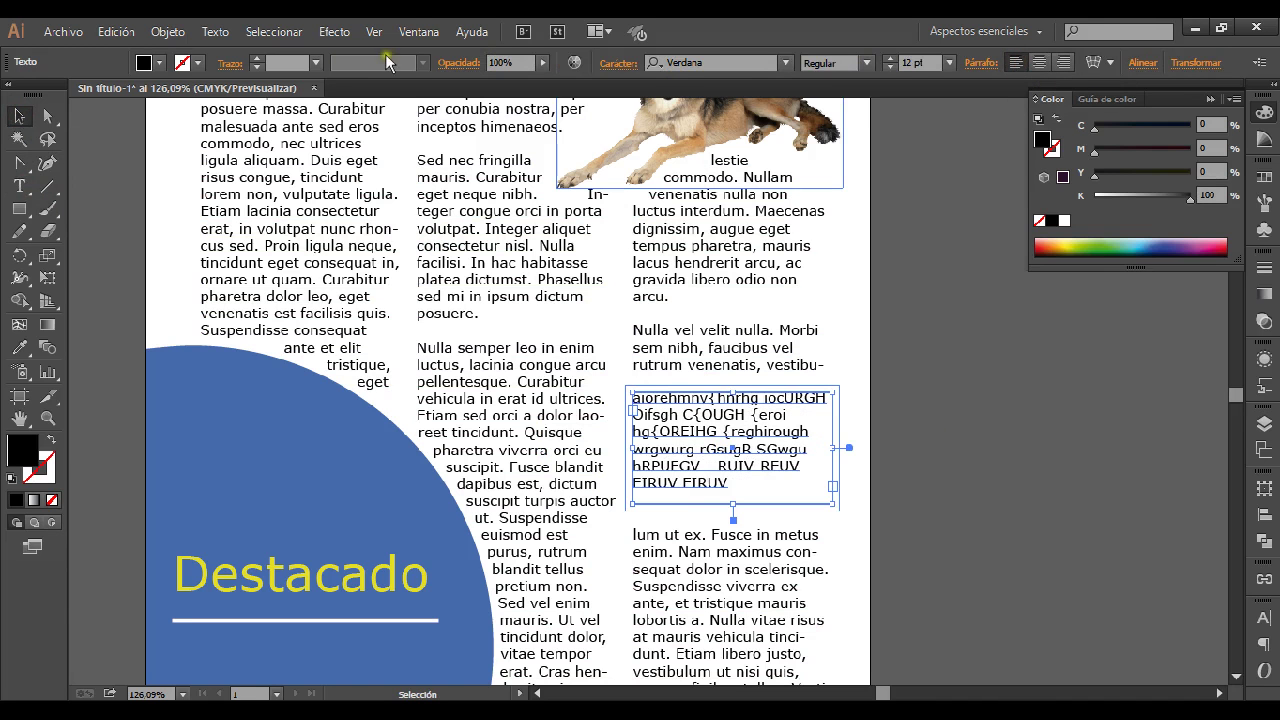
left_click(867, 63)
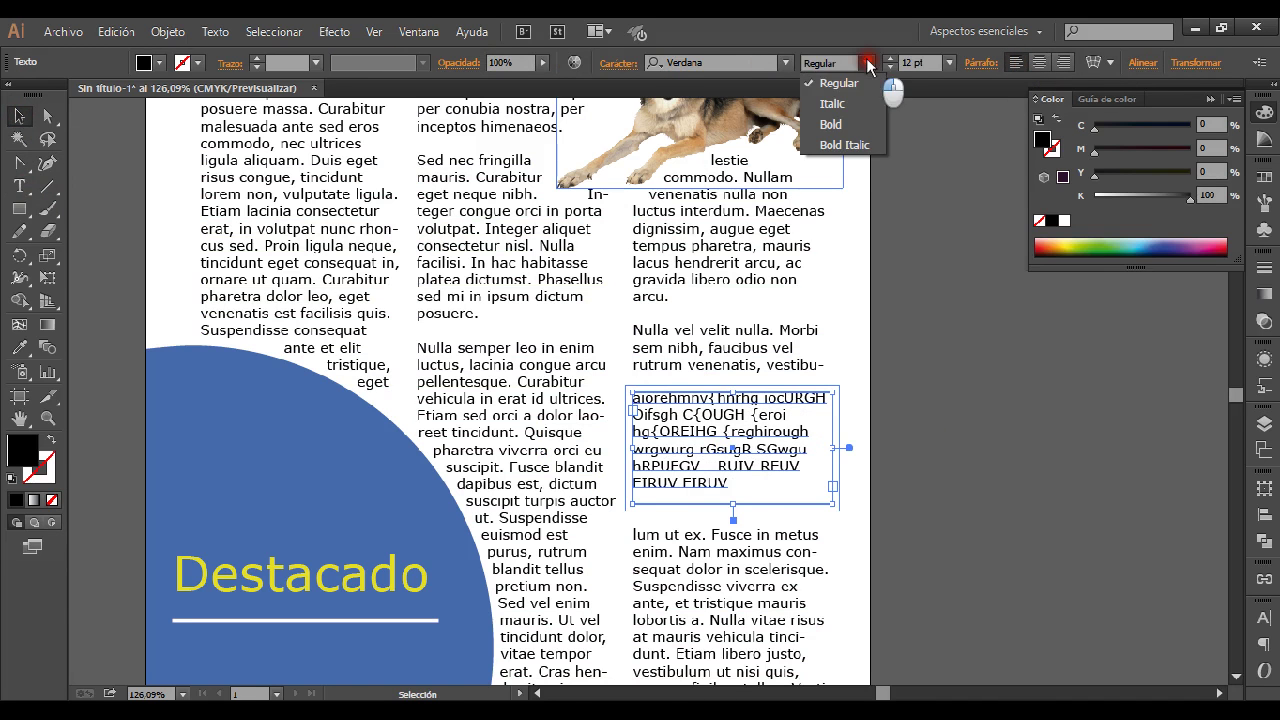
left_click(842, 122)
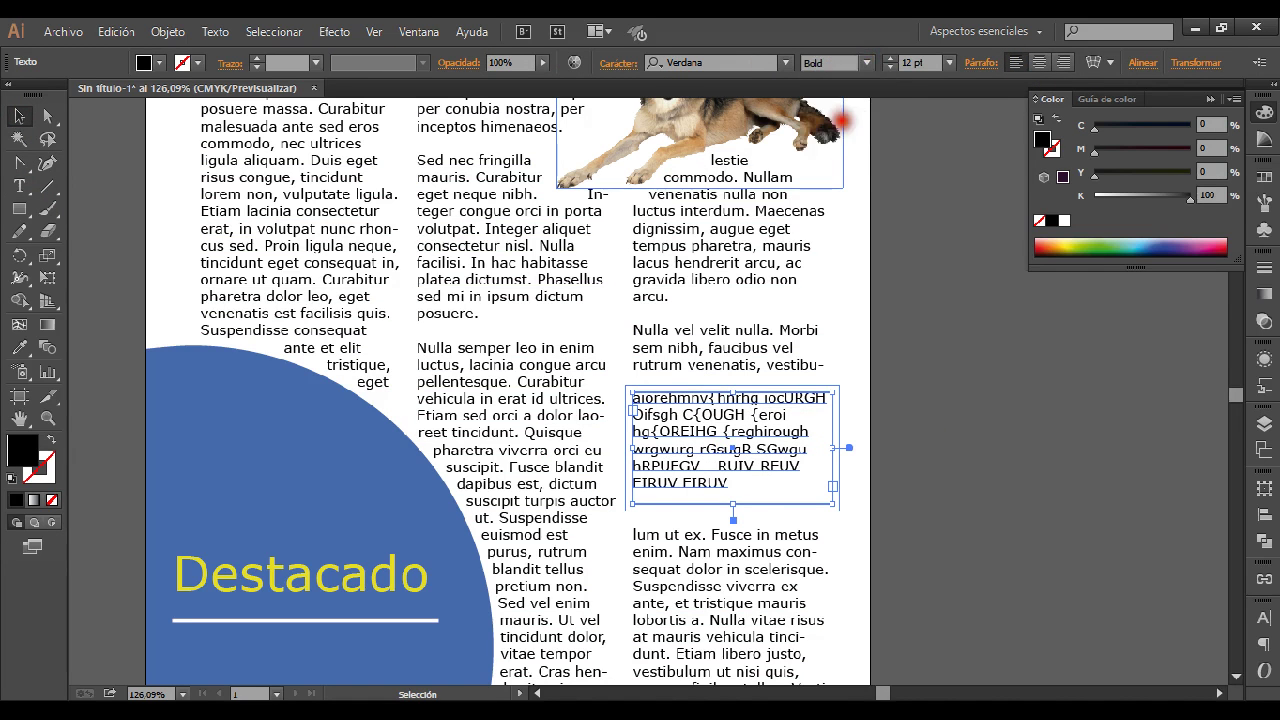
left_click(1007, 483)
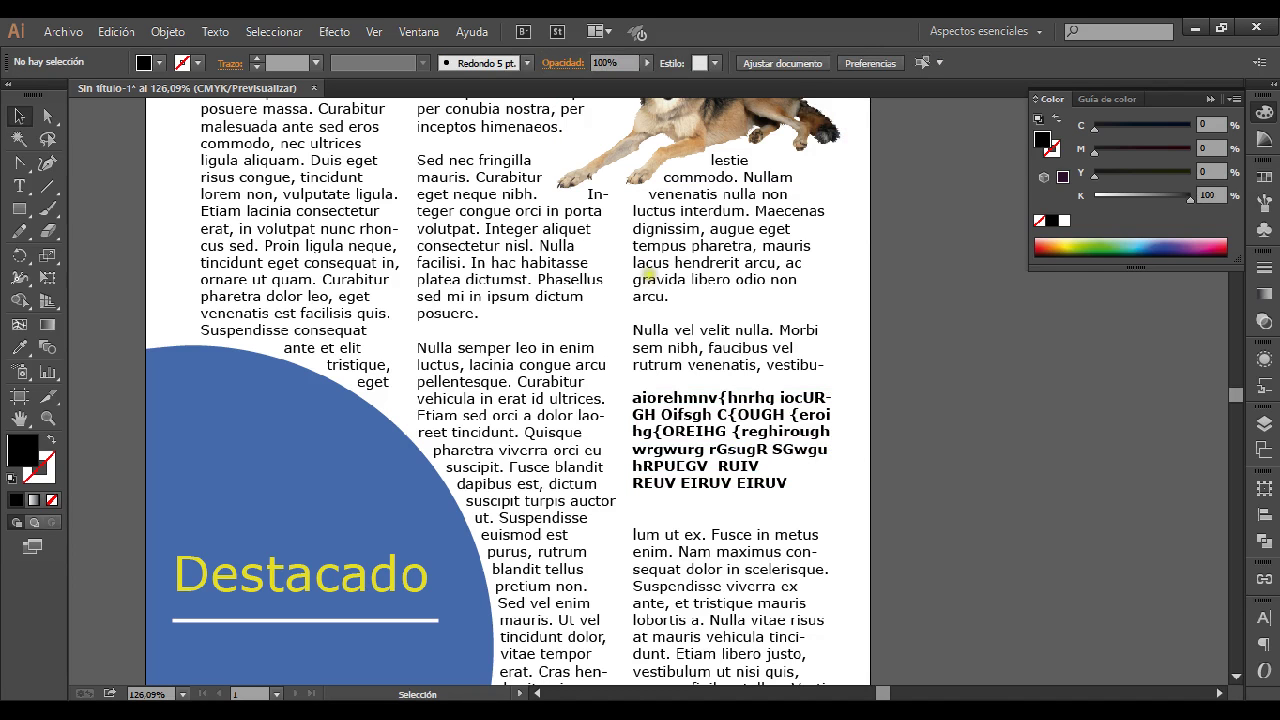
key("ctrl+space")
left_click_drag(551, 284, 602, 353)
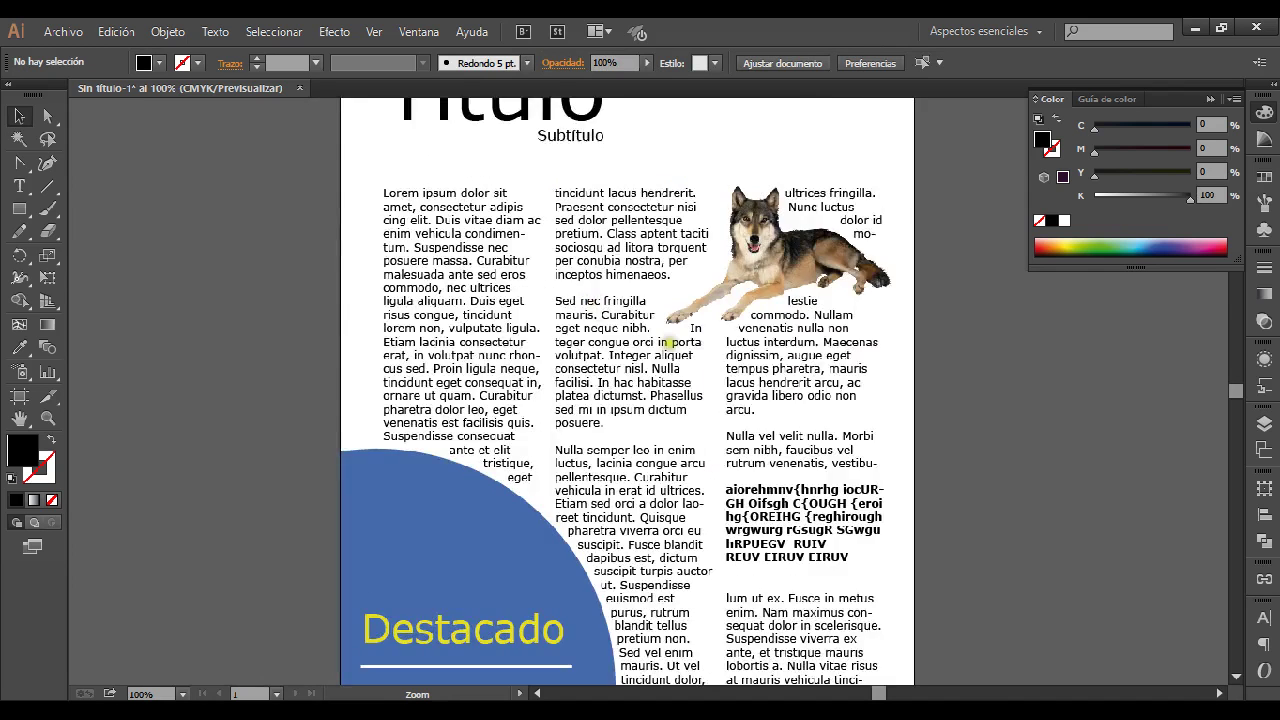
left_click(670, 343, "ctrl+alt")
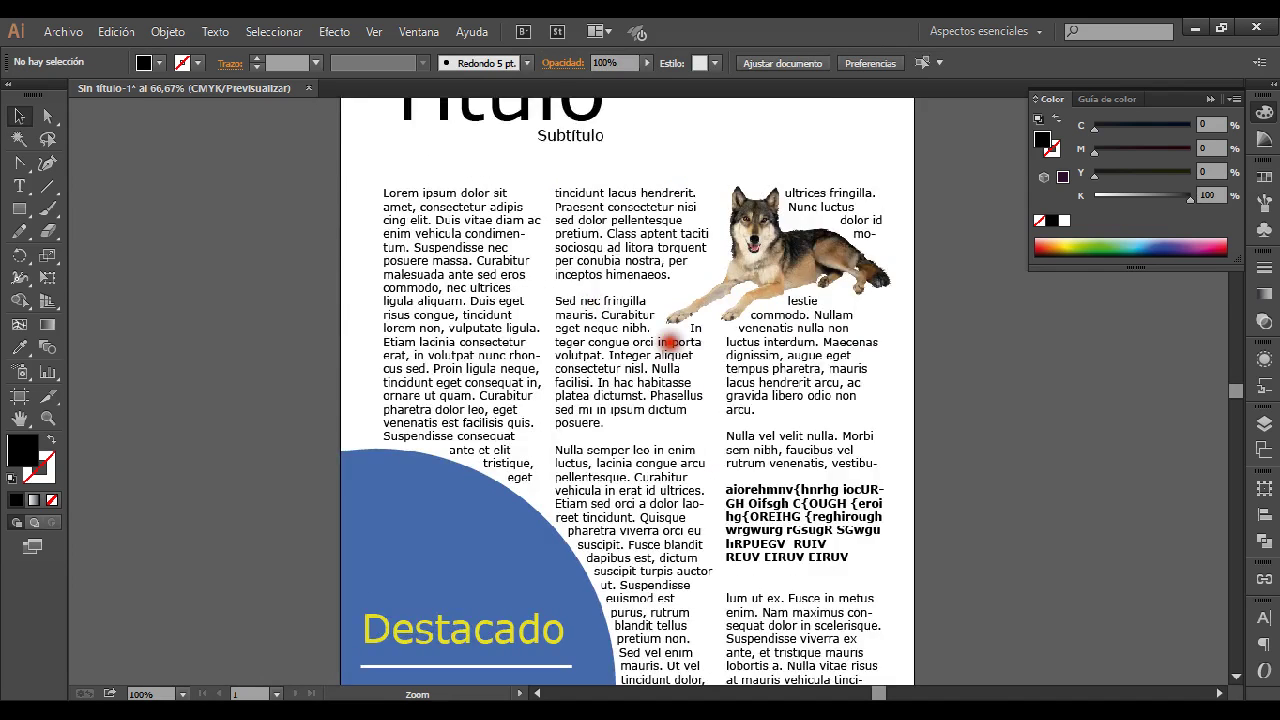